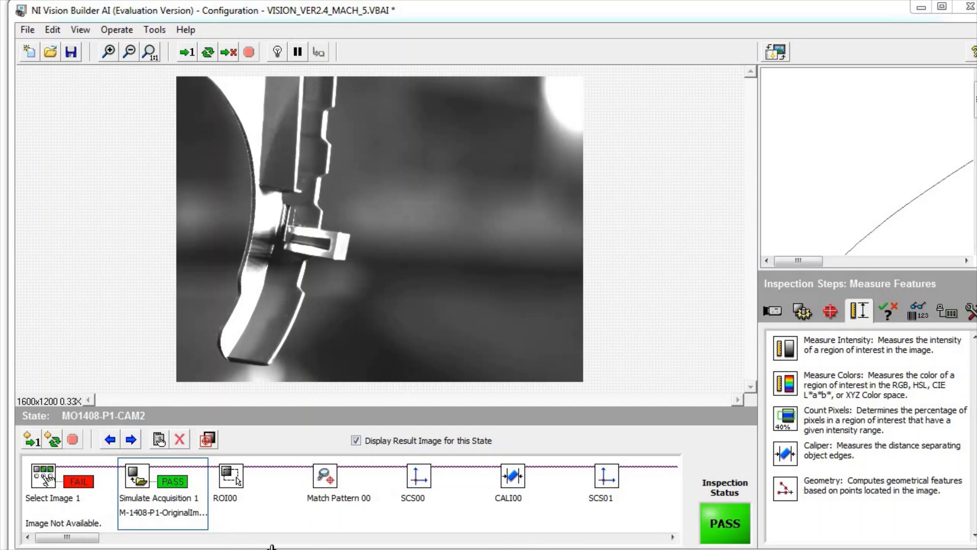
Step: Review the Measure Intensity limits of step MI1 and its region along the bright lower edge, leaving the setup unchanged
drag(84, 540, 213, 544)
click(327, 489)
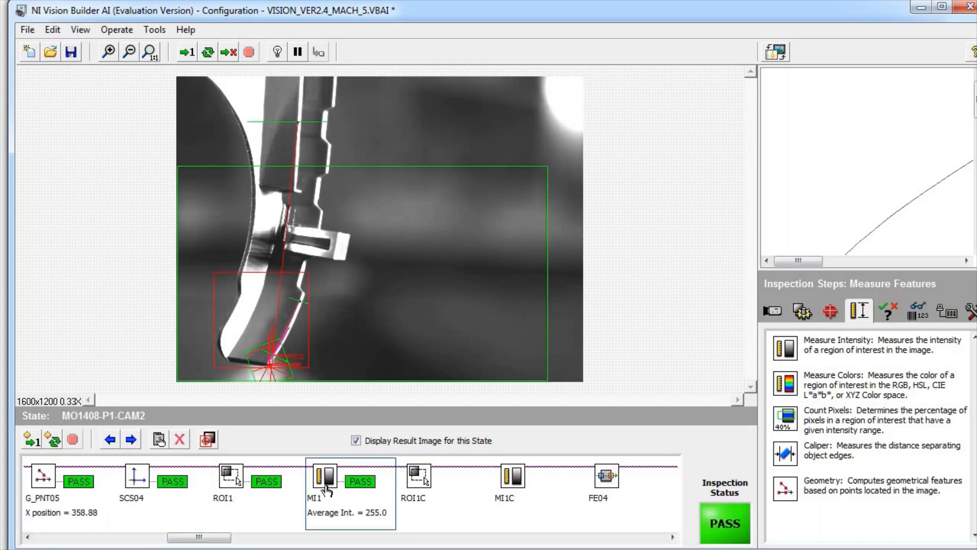
double_click(326, 489)
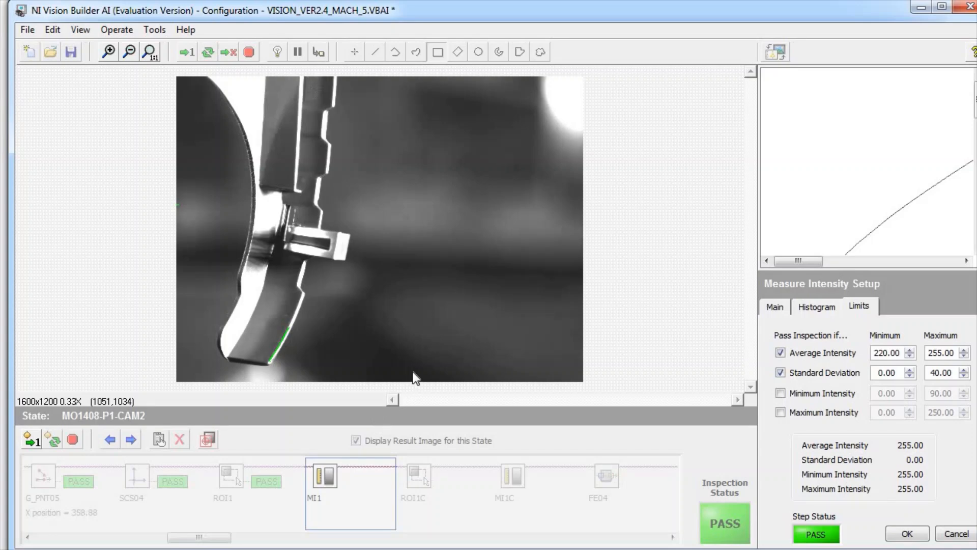
click(109, 51)
click(108, 51)
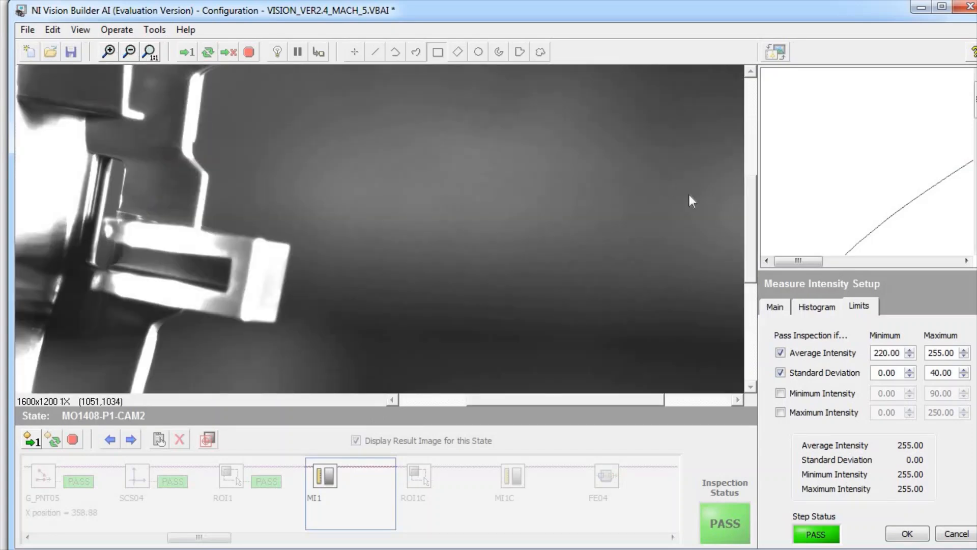
drag(752, 212, 753, 300)
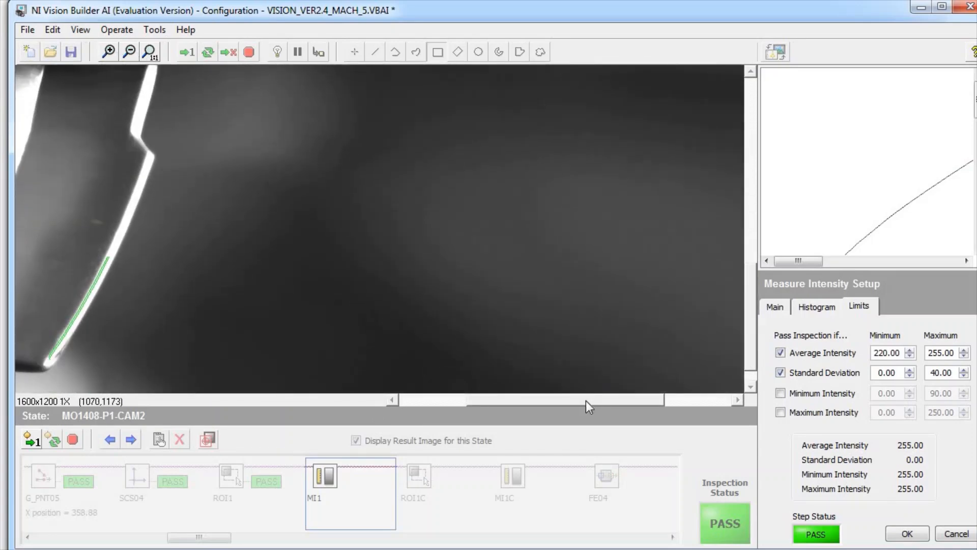
drag(587, 402, 523, 404)
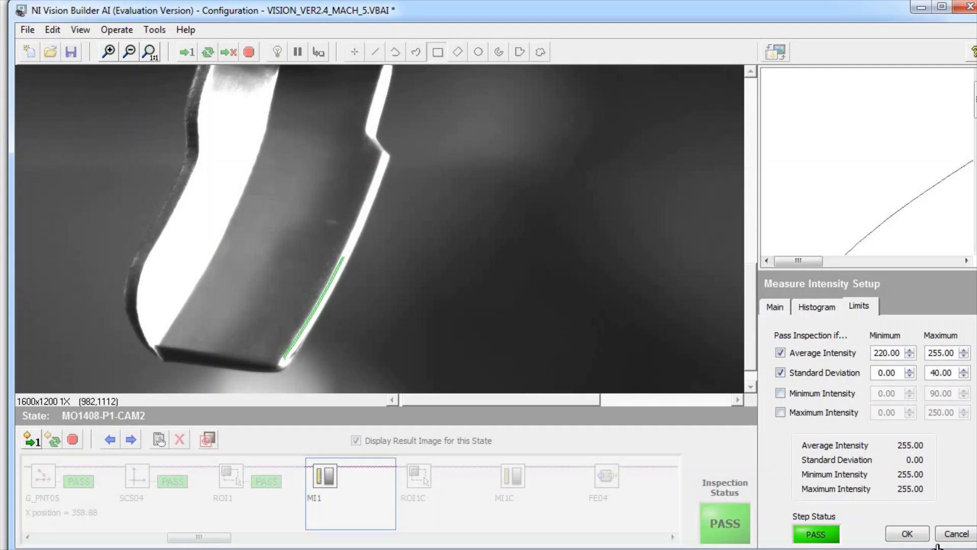
click(964, 539)
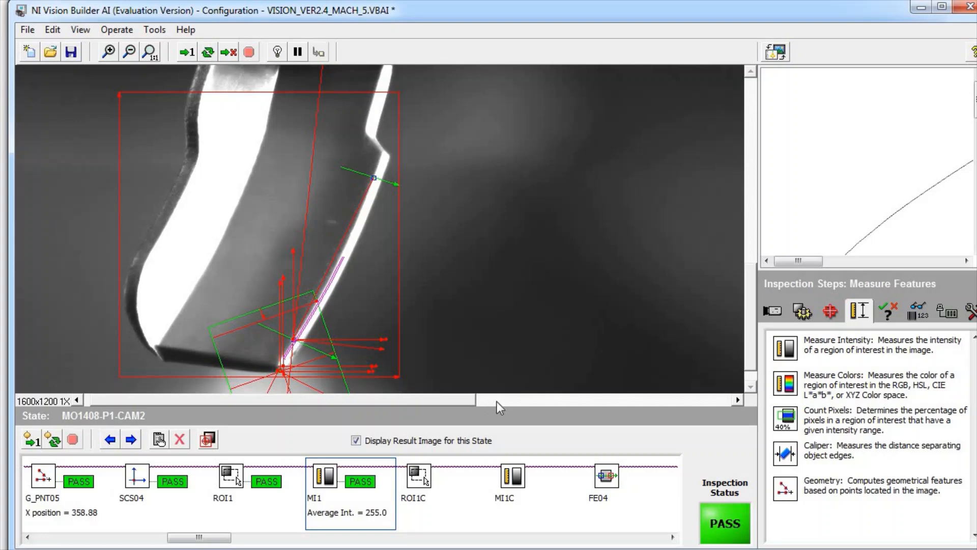
Step: Enable the minimum and maximum intensity limits for step MI1C, setting their maximums to 140 and 200, and accept the setup
double_click(515, 477)
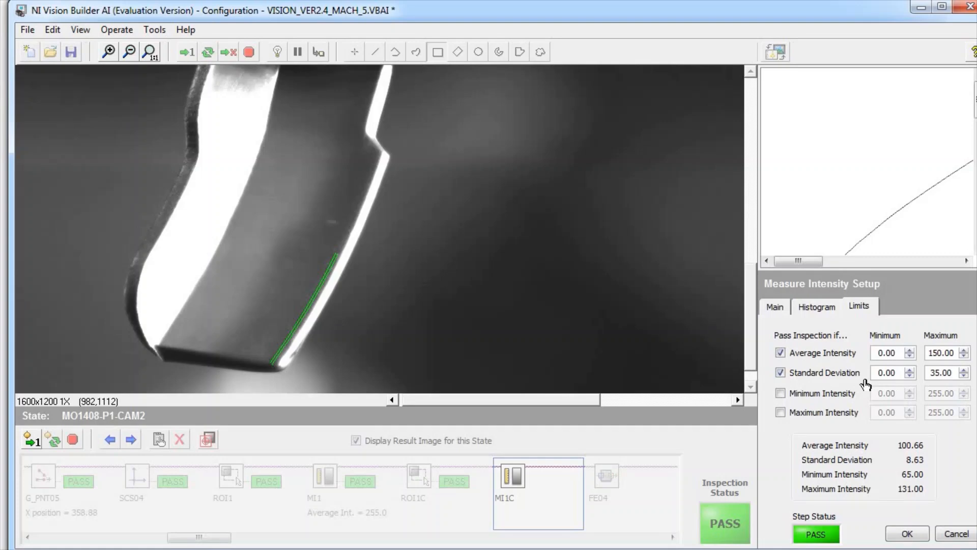
click(780, 393)
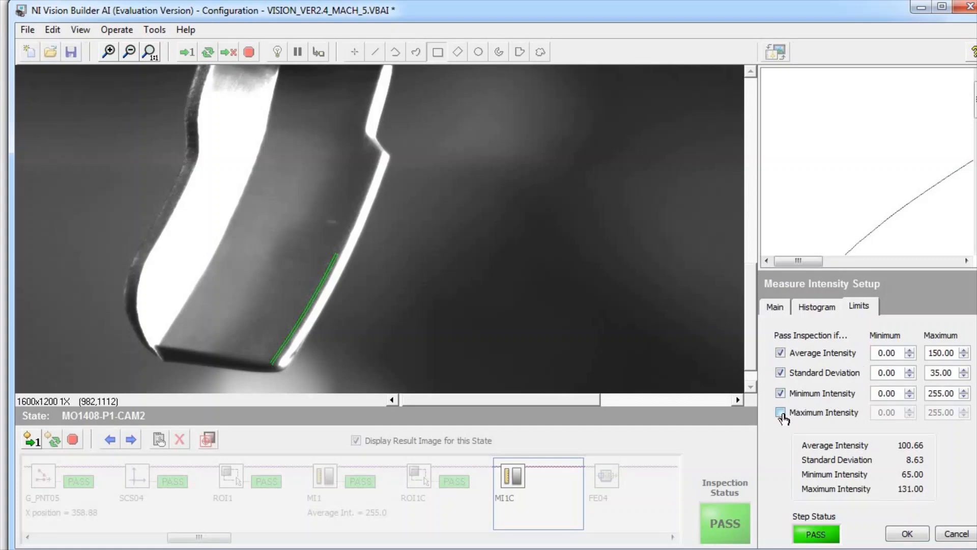
click(782, 413)
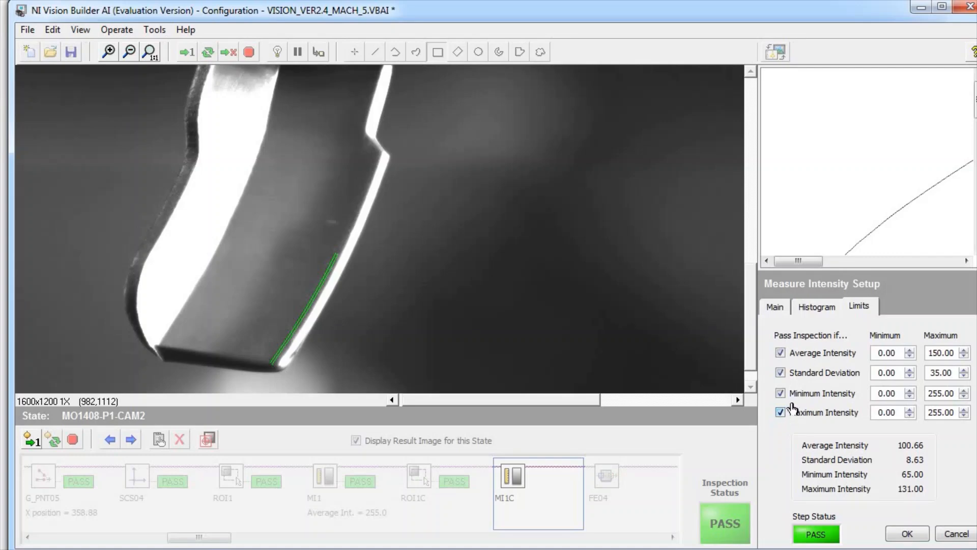
double_click(955, 392)
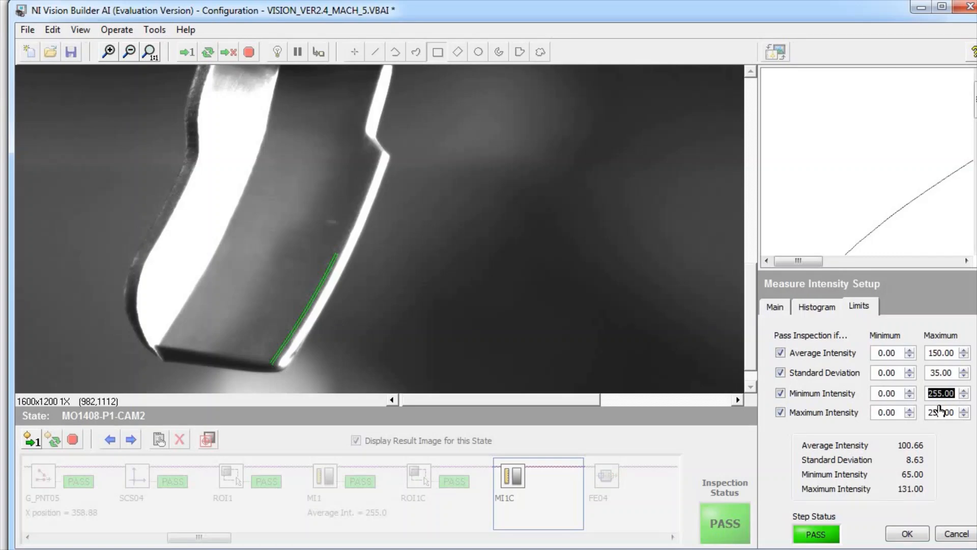
text(140)
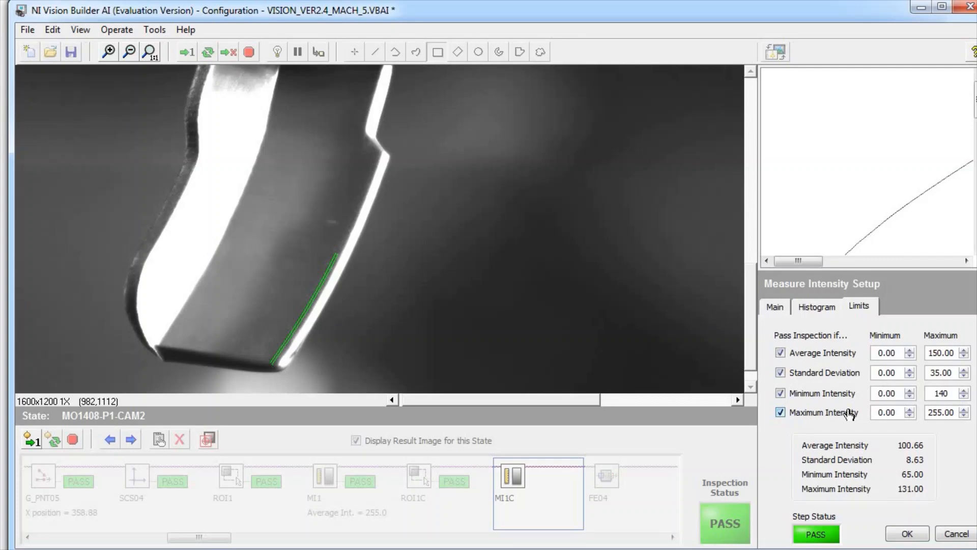
key(Tab)
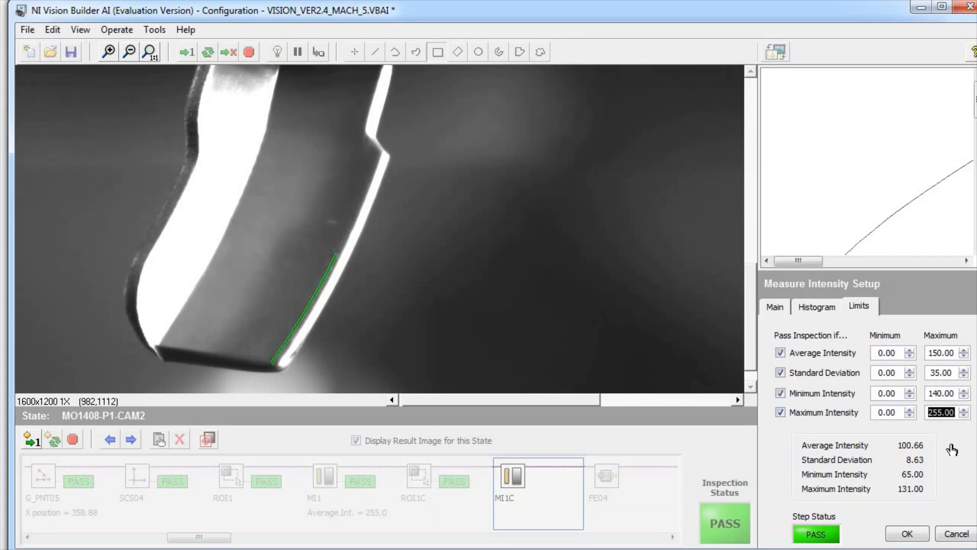
text(200)
click(938, 393)
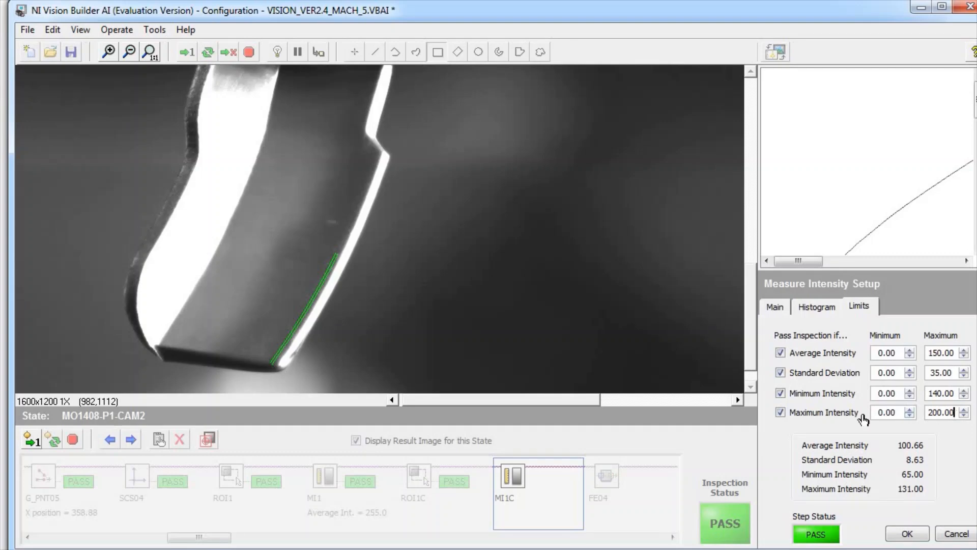
click(952, 411)
click(849, 413)
click(912, 535)
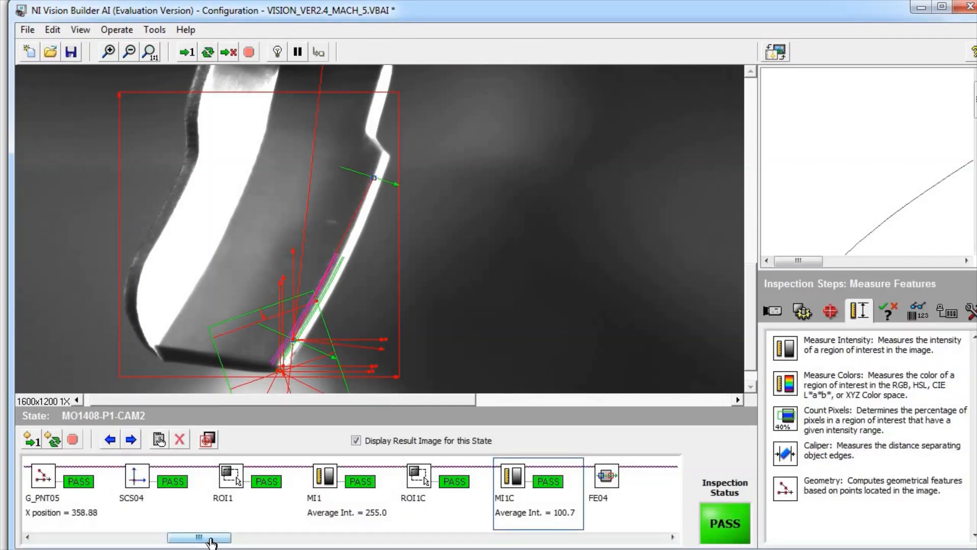
Step: Review the intensity limits of steps MI2 and MI2C on the part's curved lower edge without changing them
drag(214, 537, 299, 540)
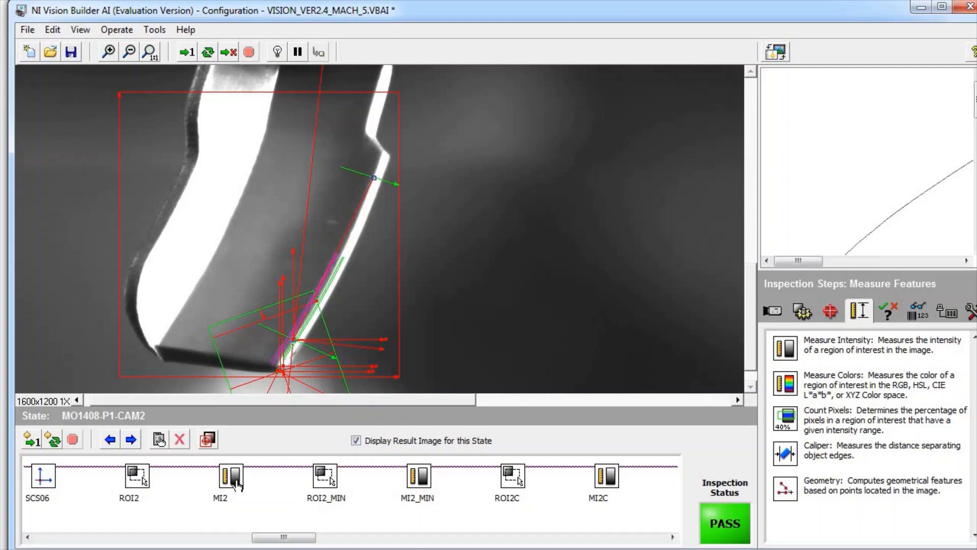
double_click(235, 484)
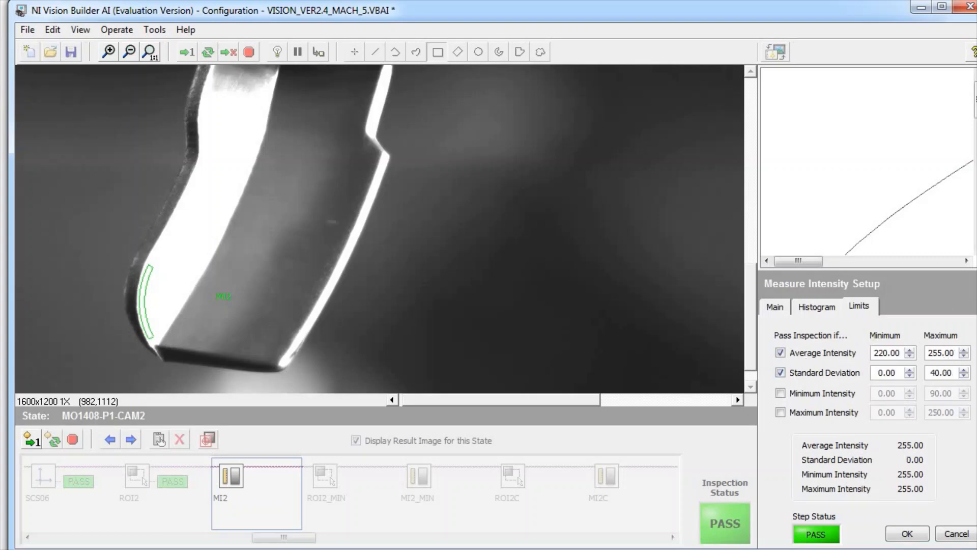
click(943, 535)
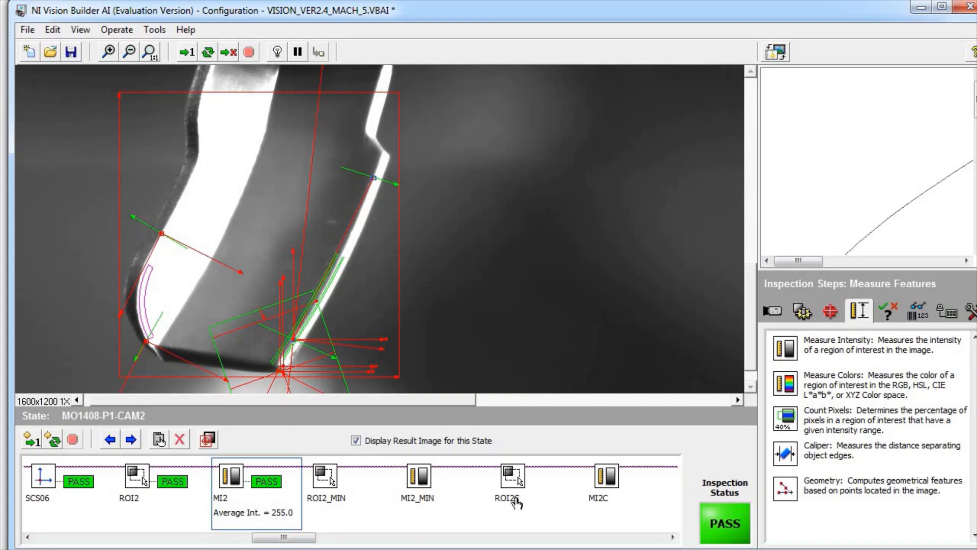
double_click(617, 483)
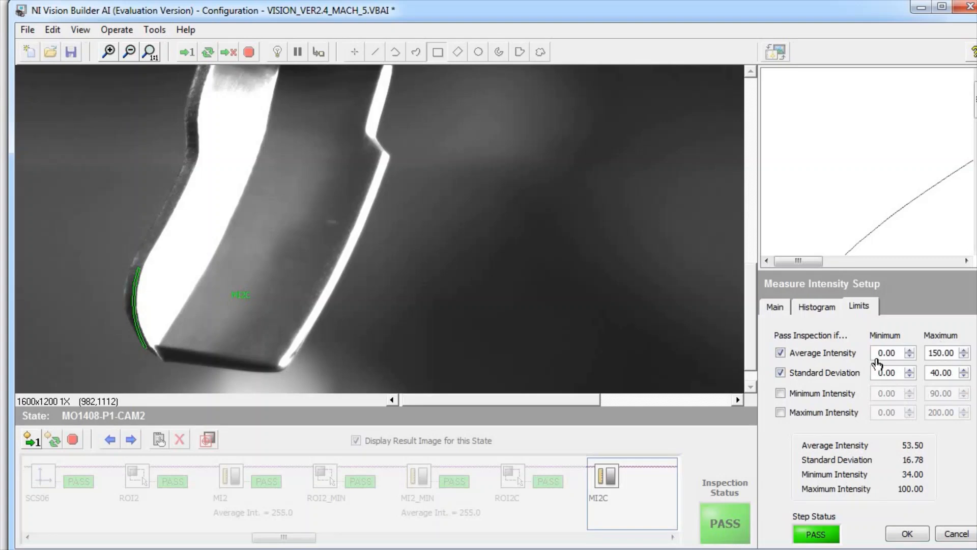
click(956, 535)
Step: Review the intensity limits and regions of steps MI22 and MI23 on the two arms of the protruding tab
drag(287, 544, 407, 545)
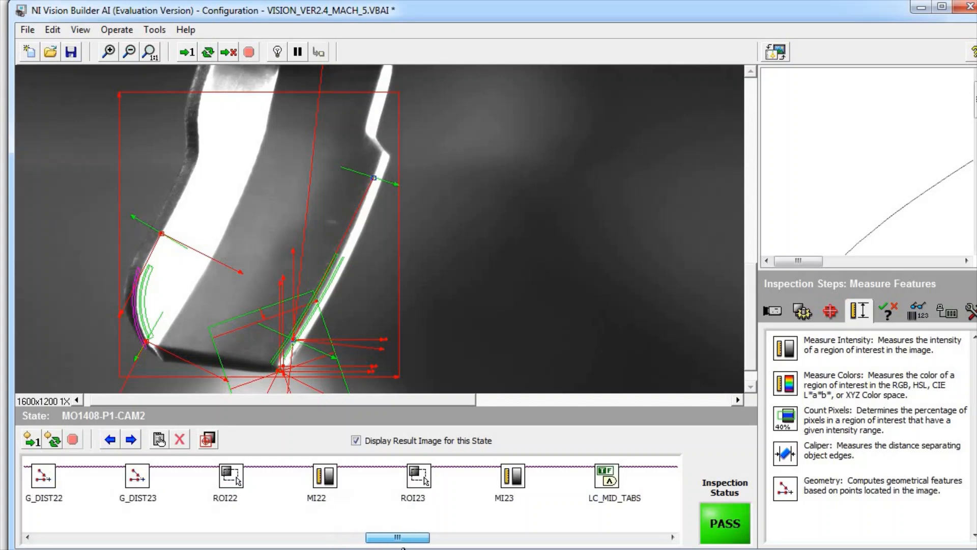
click(337, 480)
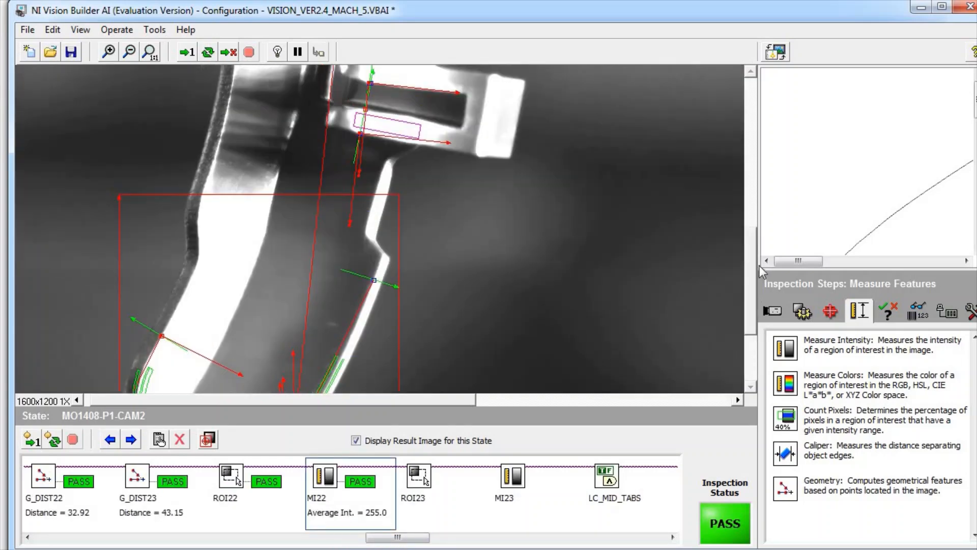
drag(753, 308, 764, 248)
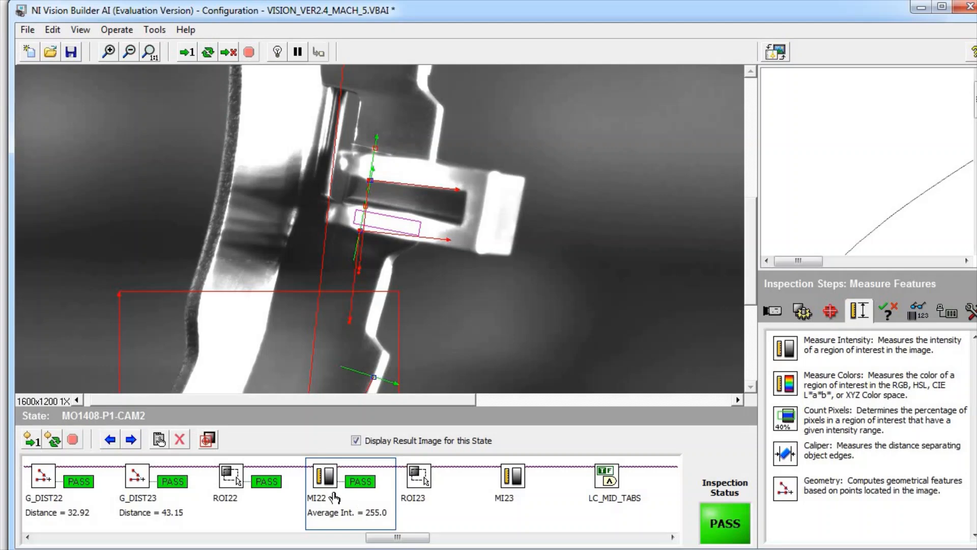
double_click(332, 496)
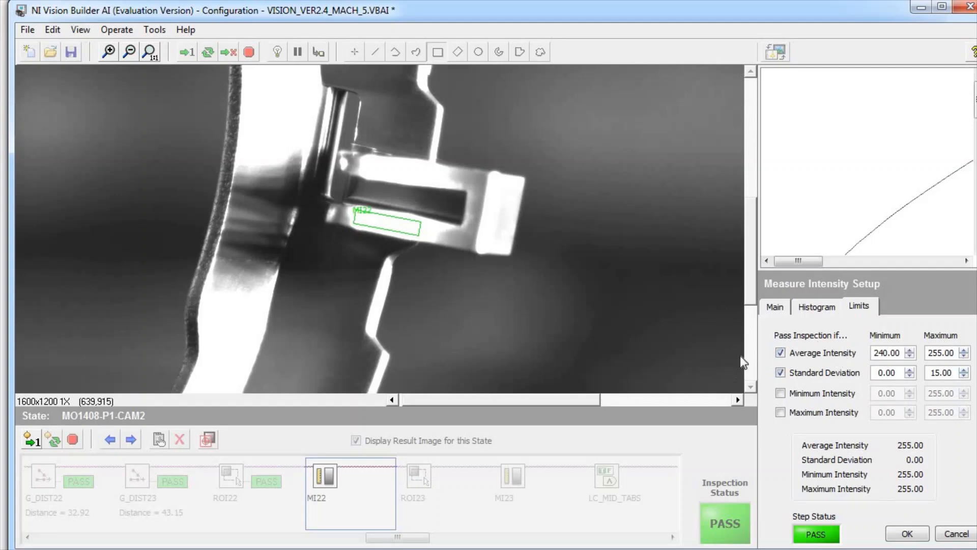
click(956, 534)
double_click(510, 486)
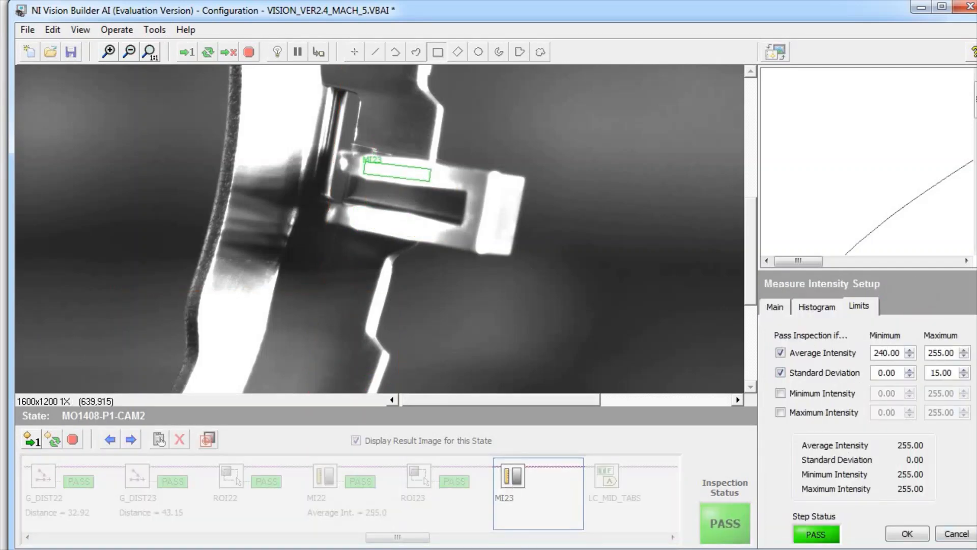
click(956, 534)
Step: Review the intensity limits of step MI6 on the long bright vertical edge and leave them unchanged
drag(414, 545, 540, 540)
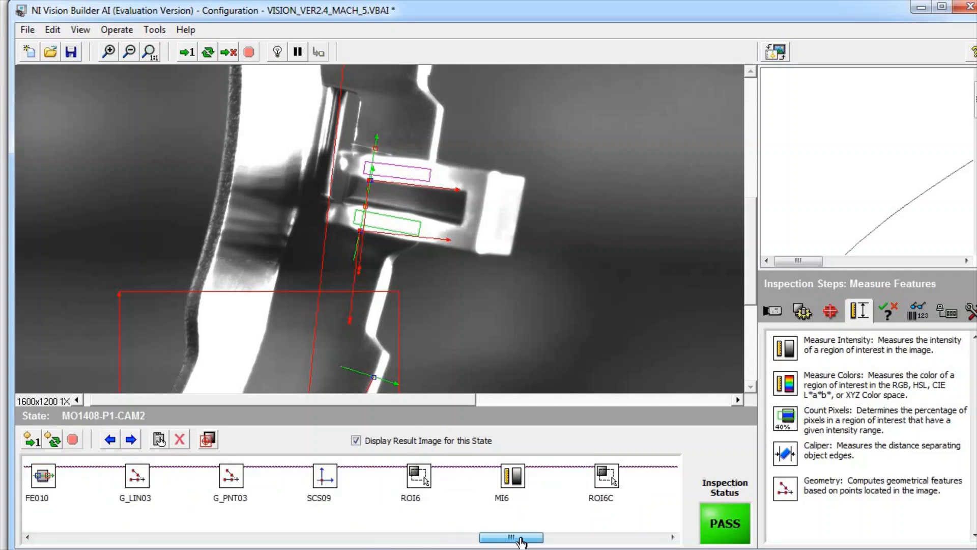
drag(752, 282, 750, 183)
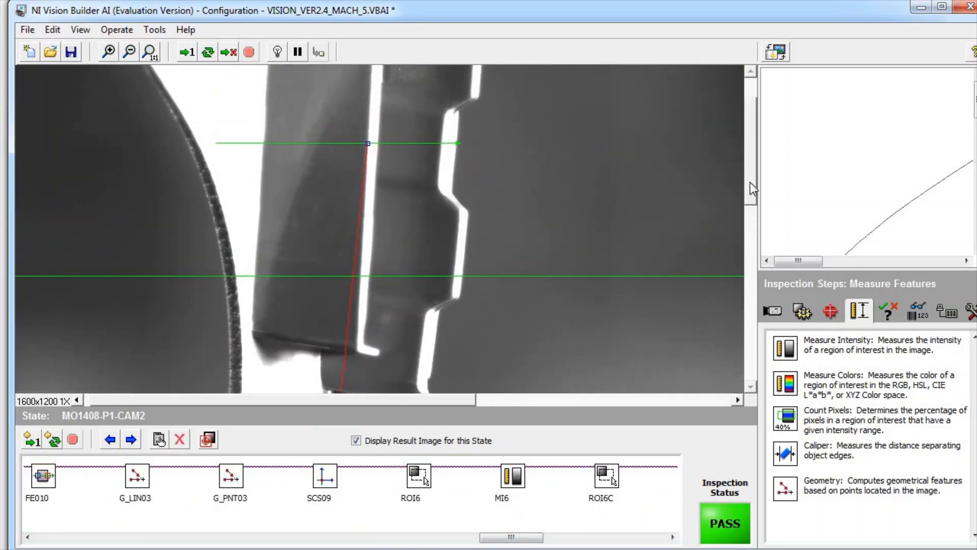
double_click(508, 482)
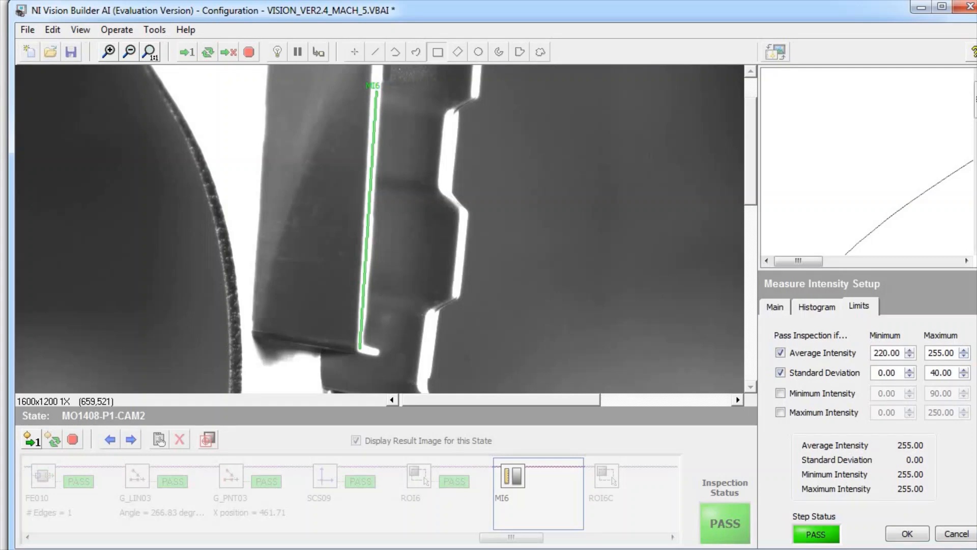
click(950, 534)
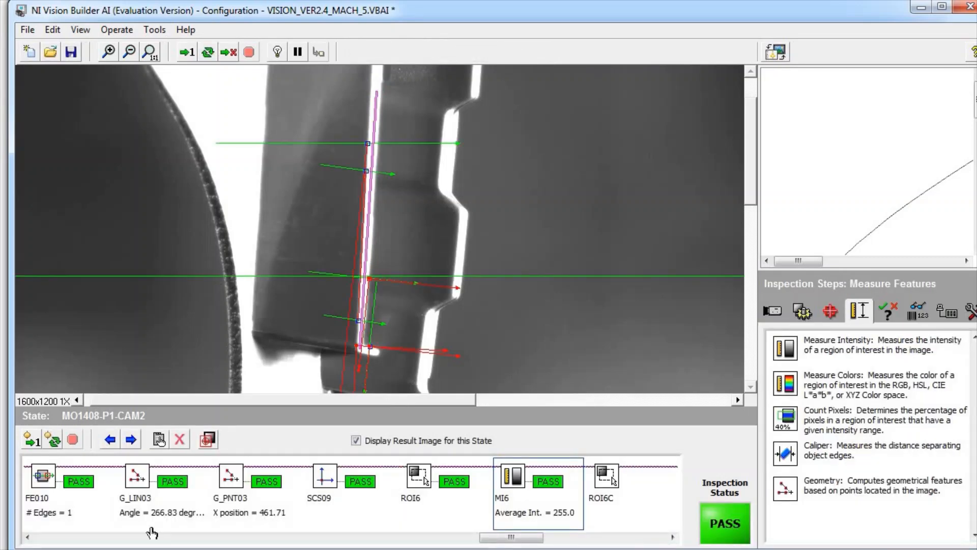
Step: Review the intensity limits of step MI6C on the dark strip beside the vertical edge and leave them unchanged
click(672, 537)
click(672, 537)
click(417, 476)
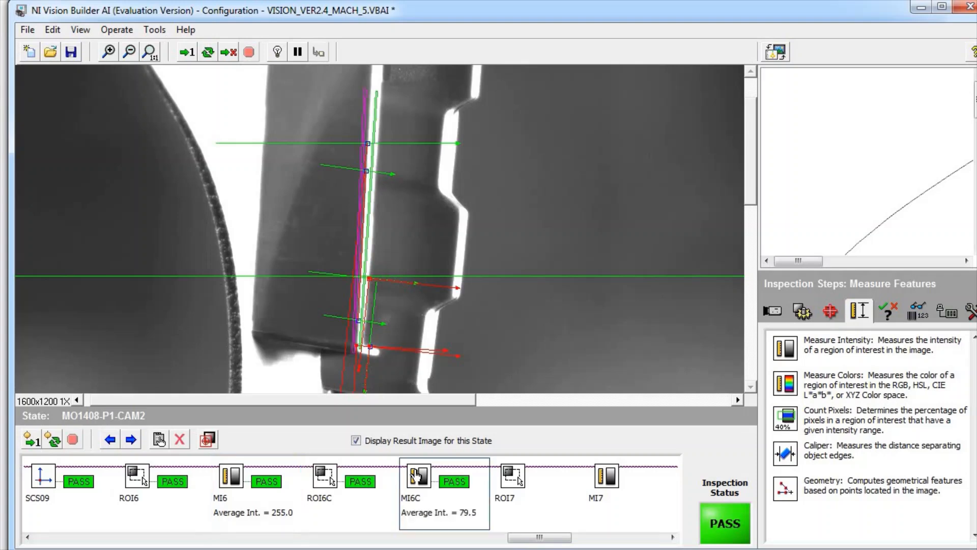
double_click(417, 476)
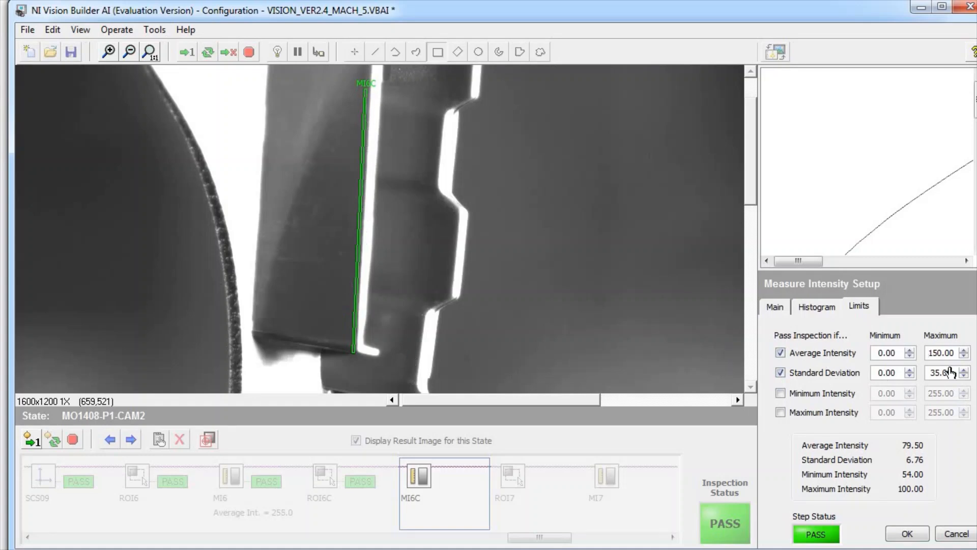
click(961, 533)
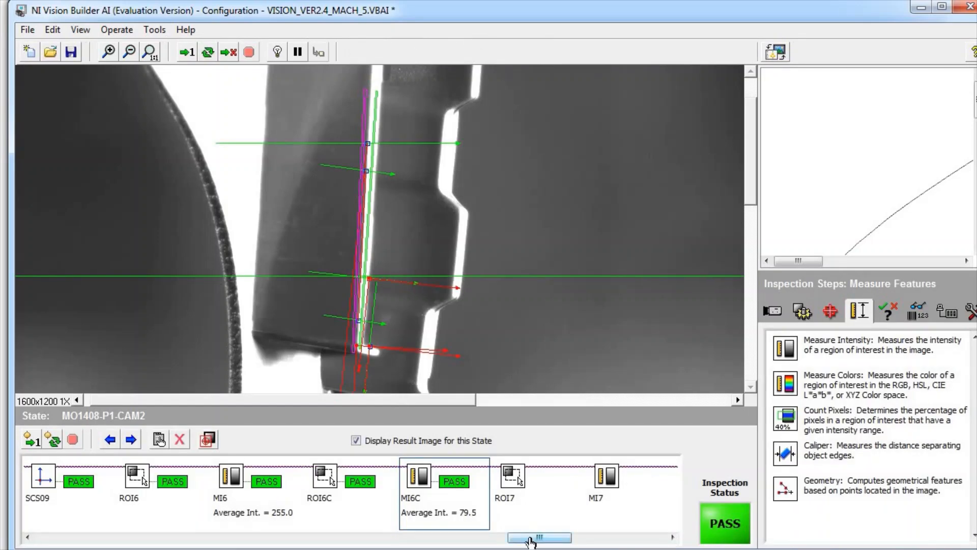
Step: Try a maximum standard deviation of 20 for step MI7, restore it to 40 and discard the edits
drag(530, 540, 548, 539)
click(436, 483)
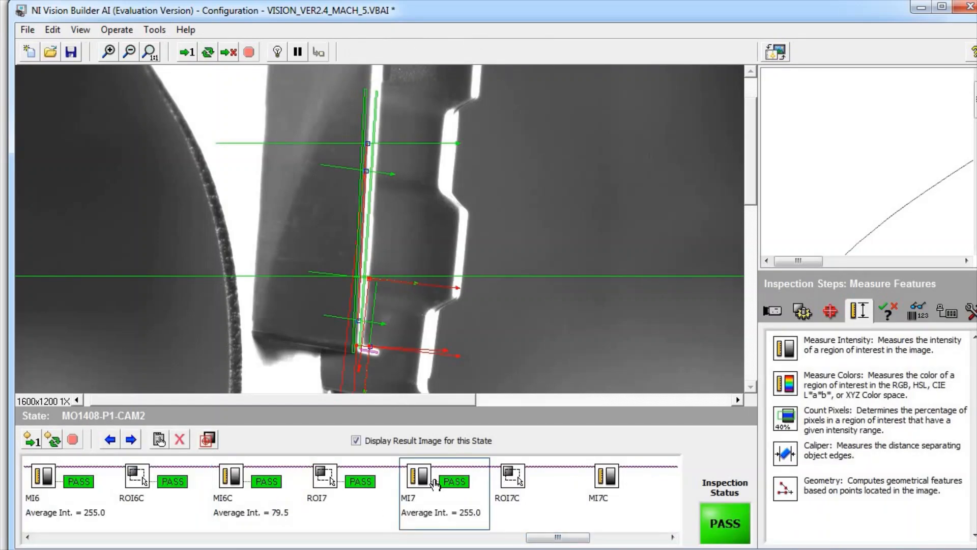
double_click(437, 482)
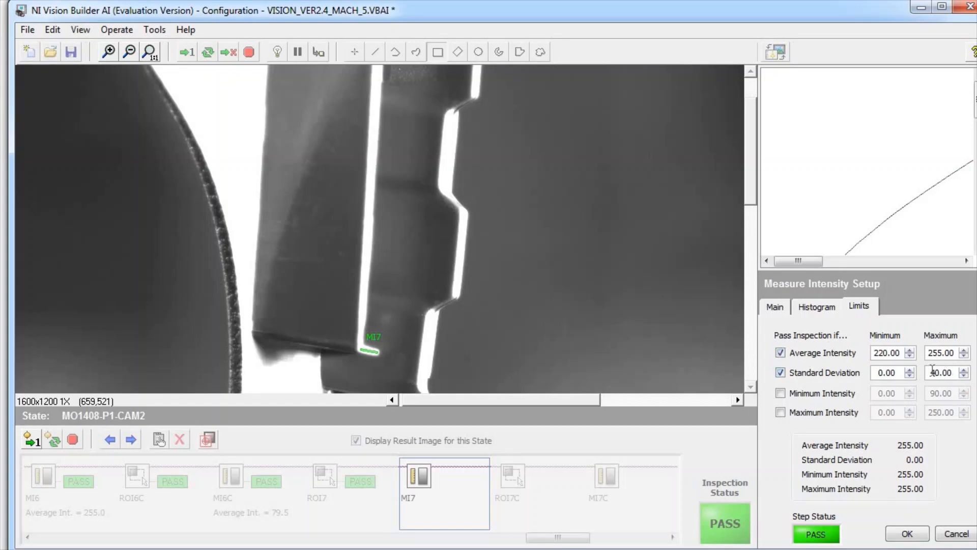
drag(930, 372, 951, 365)
text(1)
key(BackSpace)
text(20)
click(937, 438)
drag(956, 372, 932, 372)
text(40)
click(936, 352)
click(956, 534)
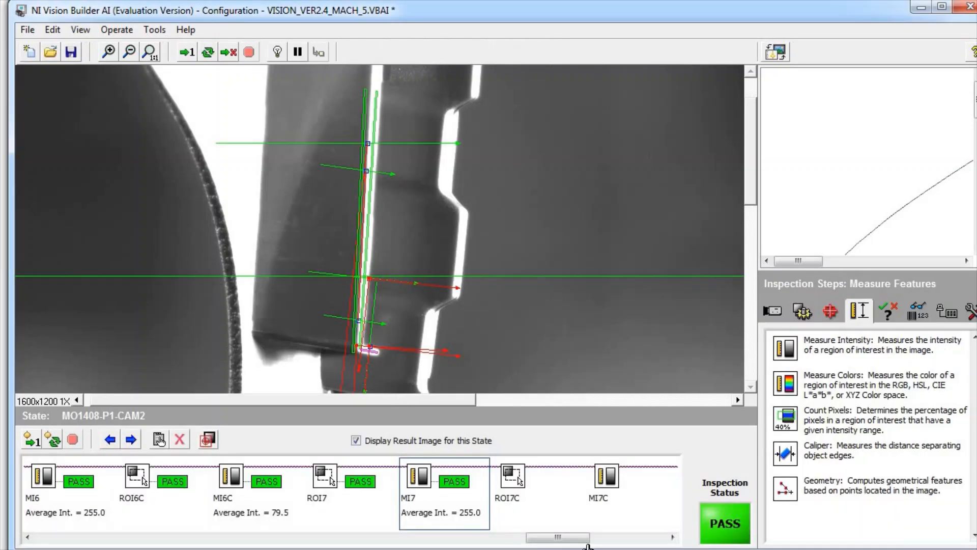
Step: Review the intensity limits of step MI7C on the dark strip beside the bright vertical edge and leave them unchanged
click(614, 491)
double_click(615, 491)
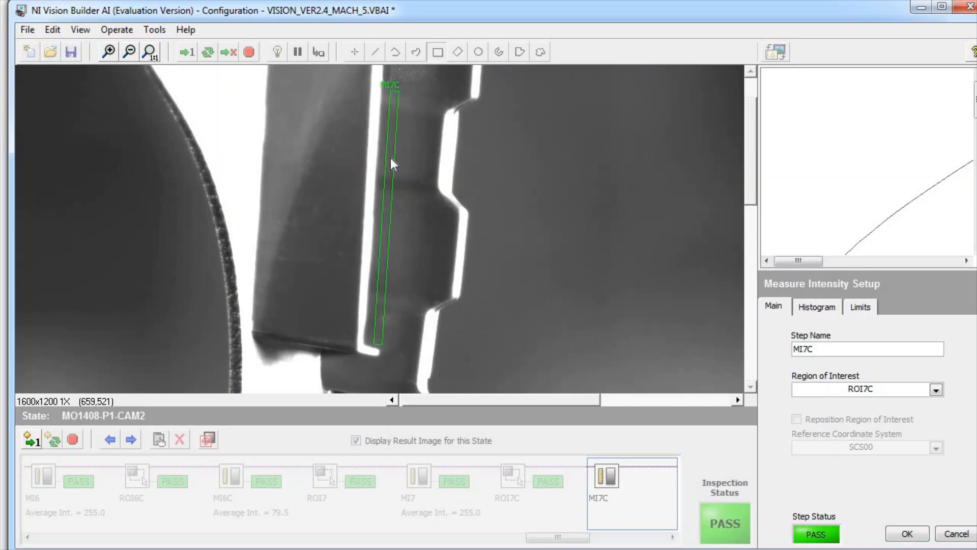
click(862, 308)
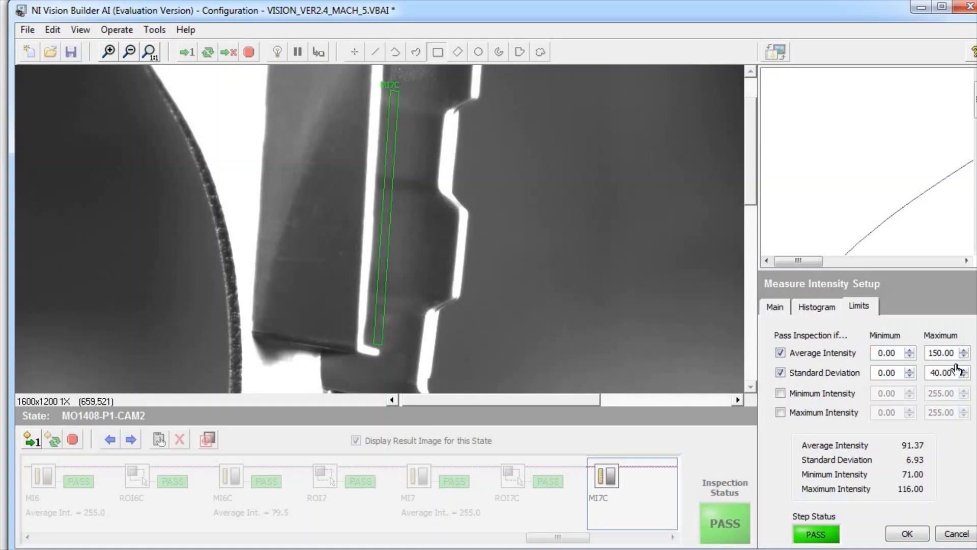
click(948, 533)
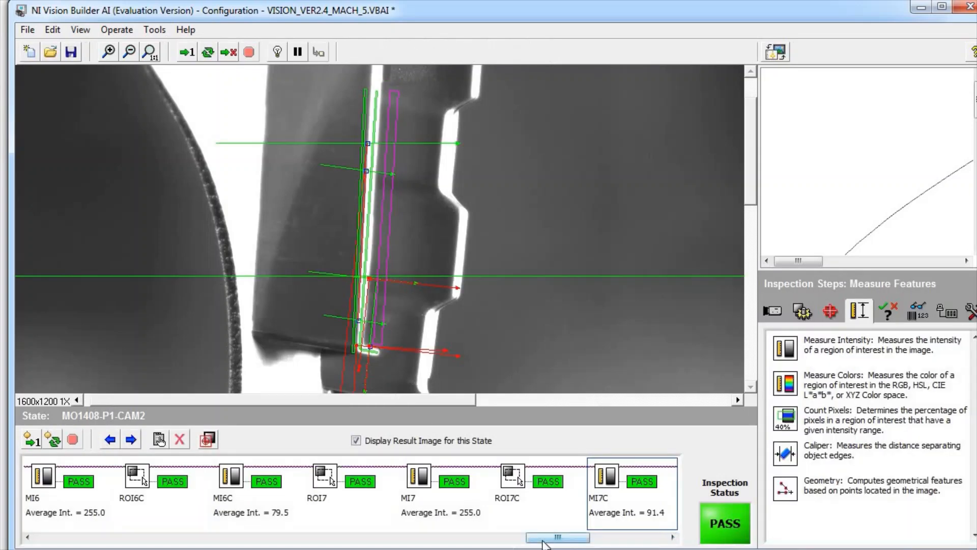
Step: Look through the last steps of the MO1408-P1-CAM2 sequence with the whole part image in view
drag(543, 541, 601, 541)
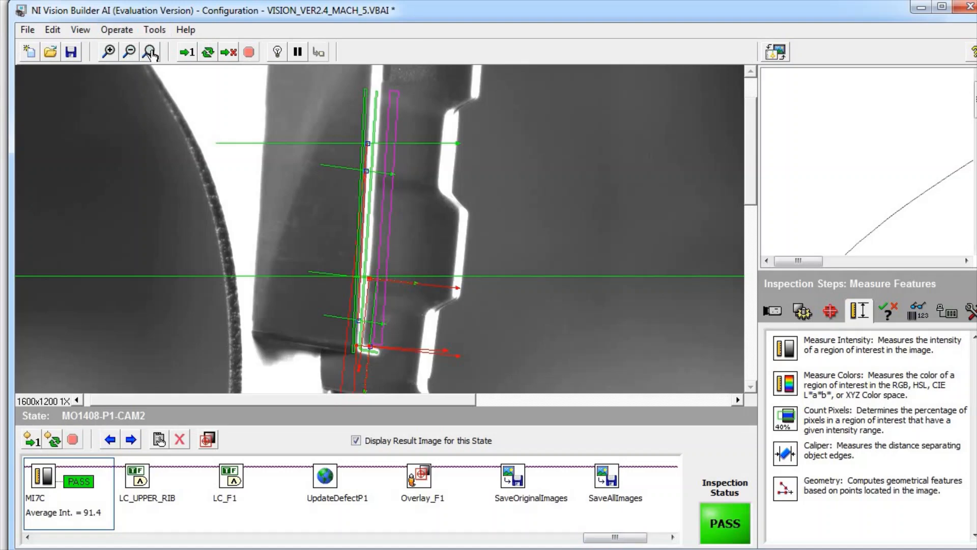
click(129, 51)
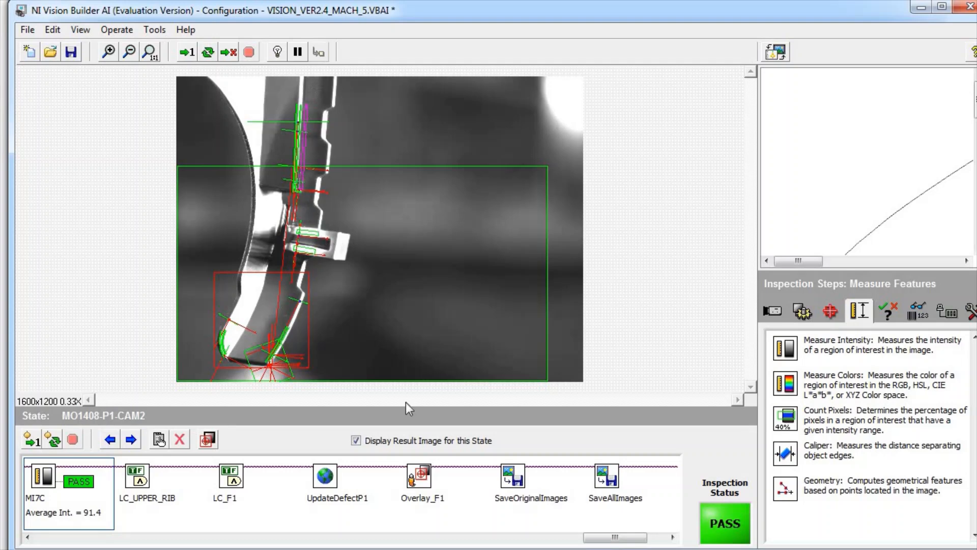
drag(611, 542, 513, 542)
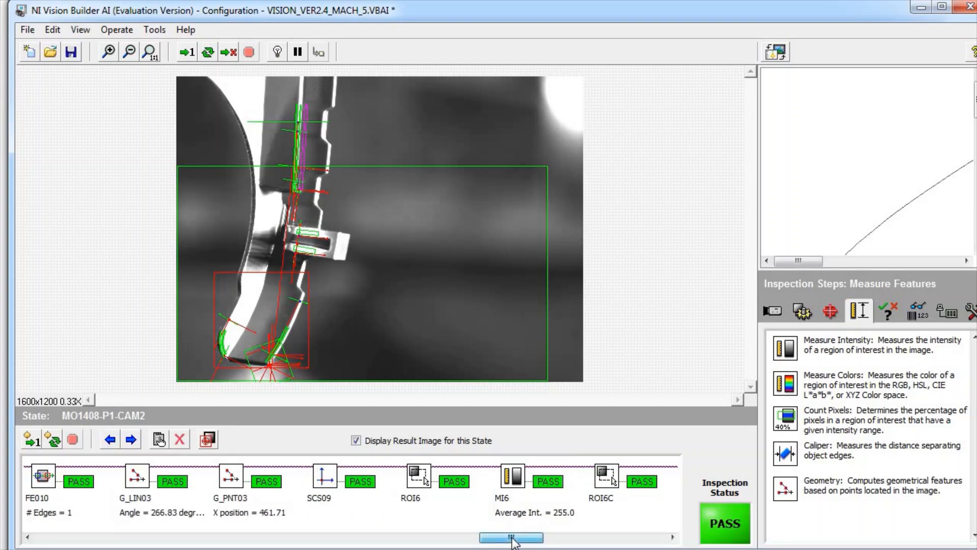
drag(514, 542, 555, 544)
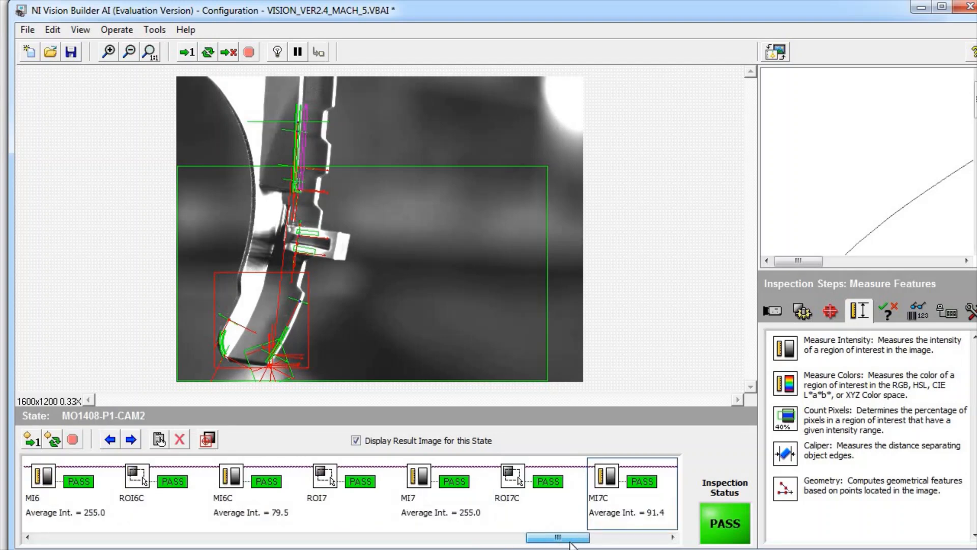
drag(562, 539, 597, 541)
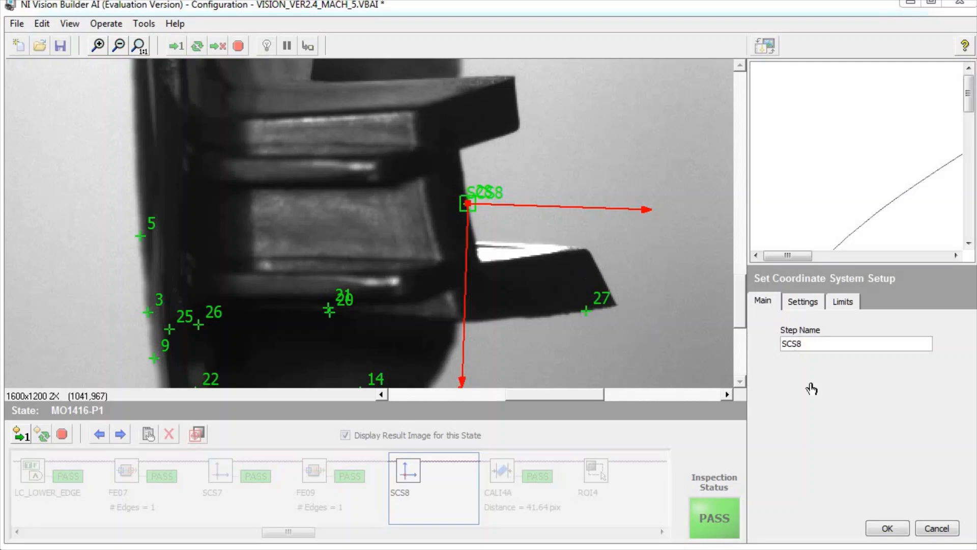
Step: Add a Caliper step referenced to coordinate system SCS8, with its rectangular region around the slanted tip of the lower tab
click(941, 530)
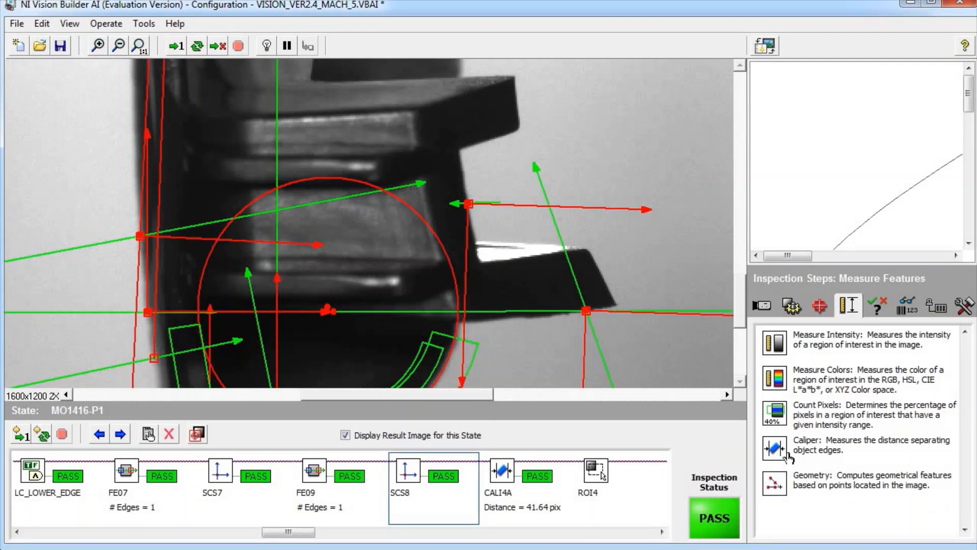
click(790, 457)
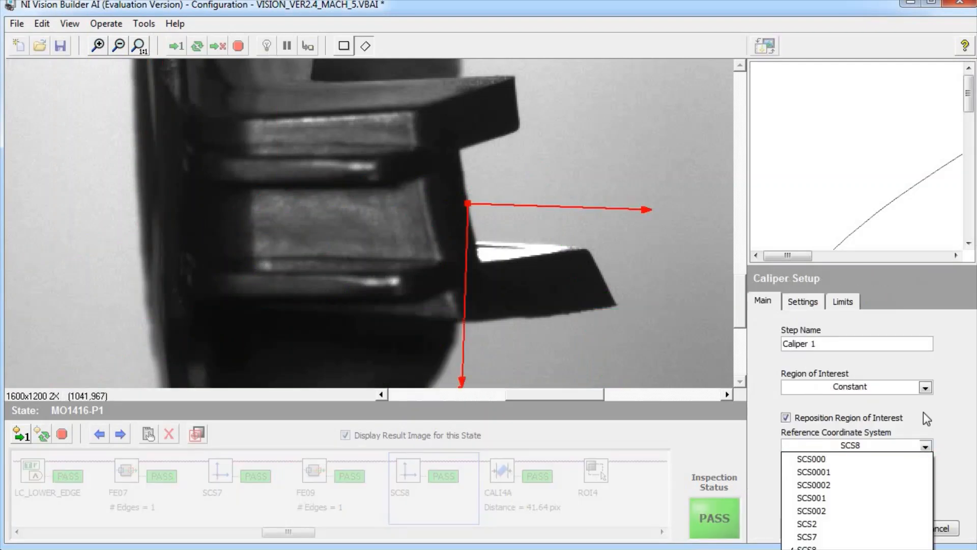
click(954, 408)
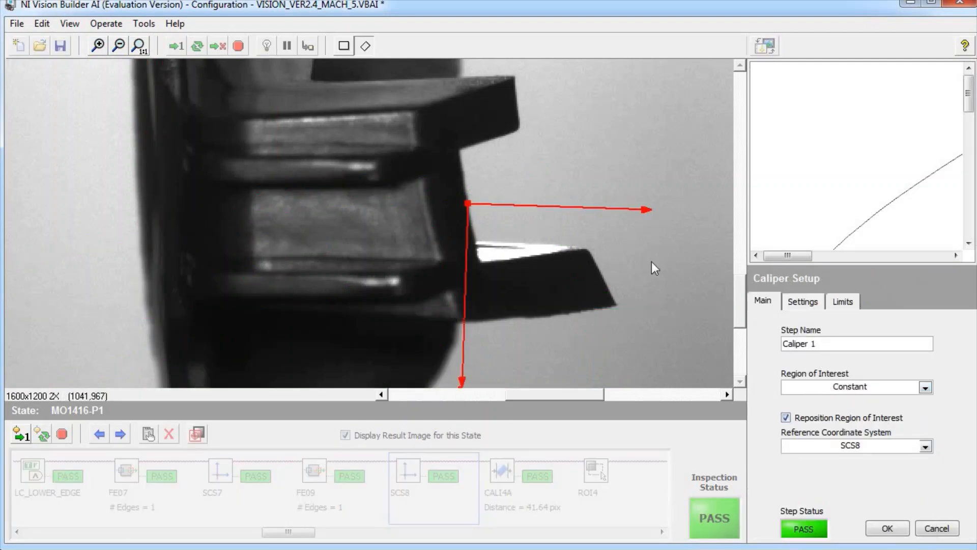
drag(527, 209, 683, 352)
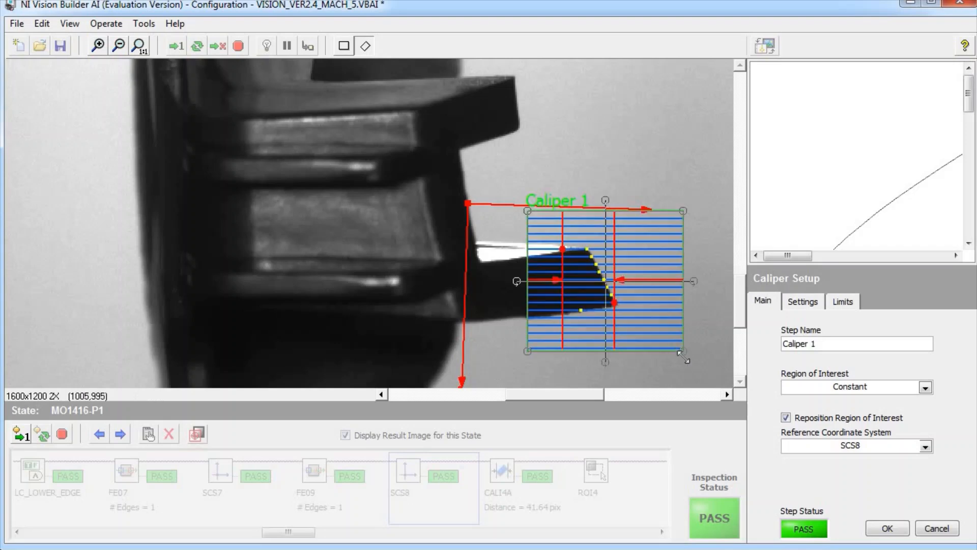
click(673, 304)
Step: Try the Horizontal Min Caliper process on the tab tip and switch the caliper to the vertical process measuring the tab's outer height
click(801, 306)
click(831, 359)
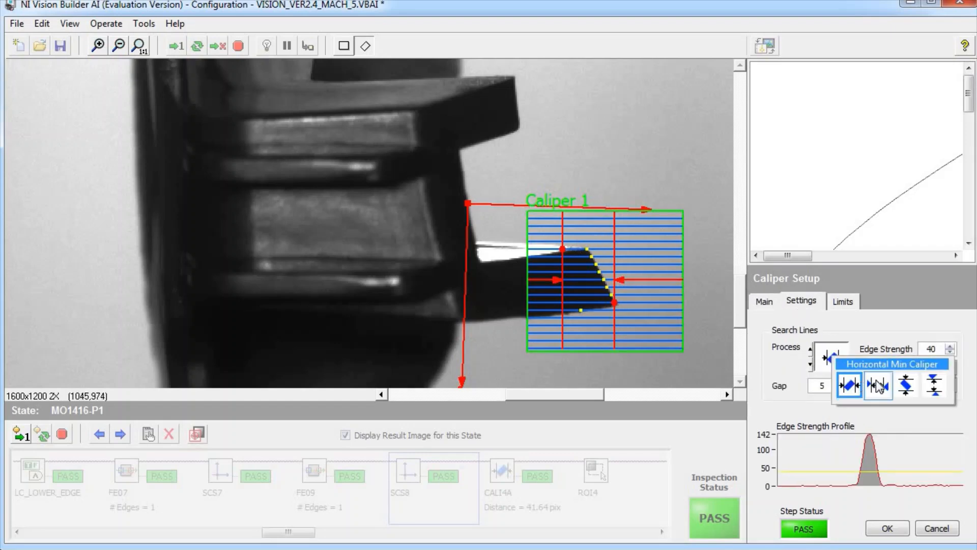
click(878, 386)
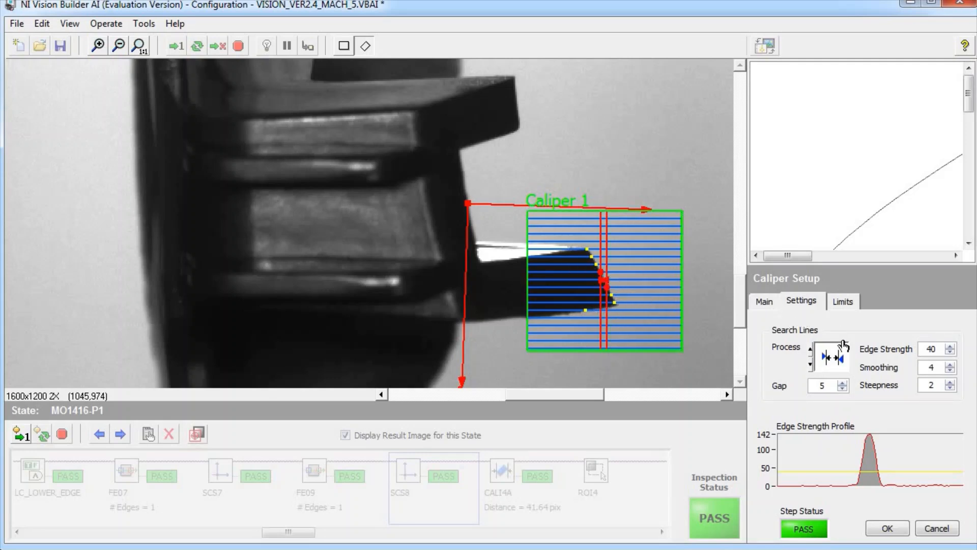
click(837, 357)
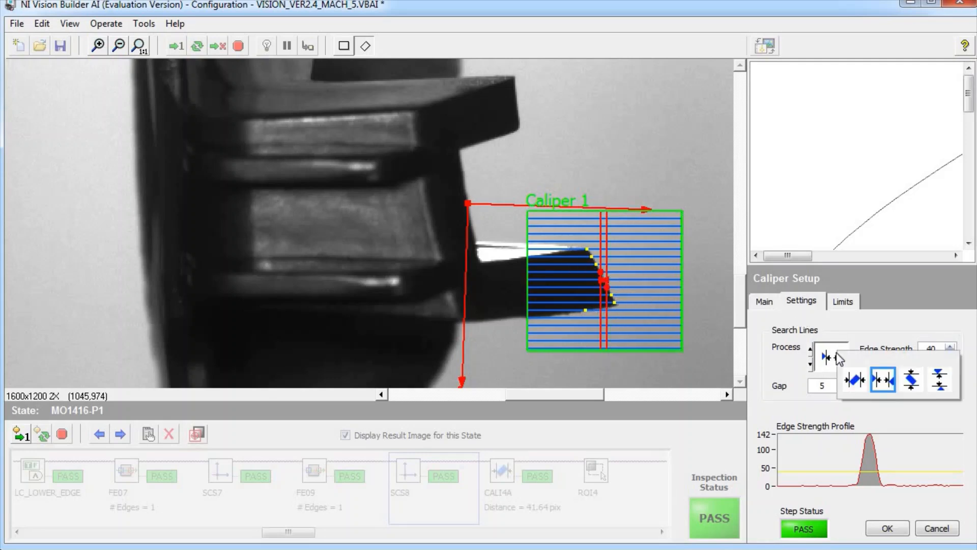
click(913, 379)
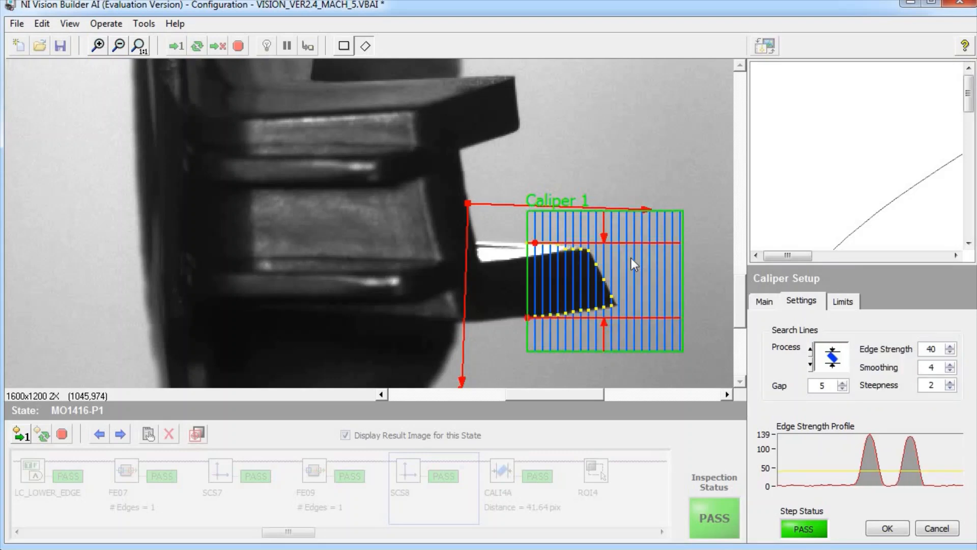
click(640, 274)
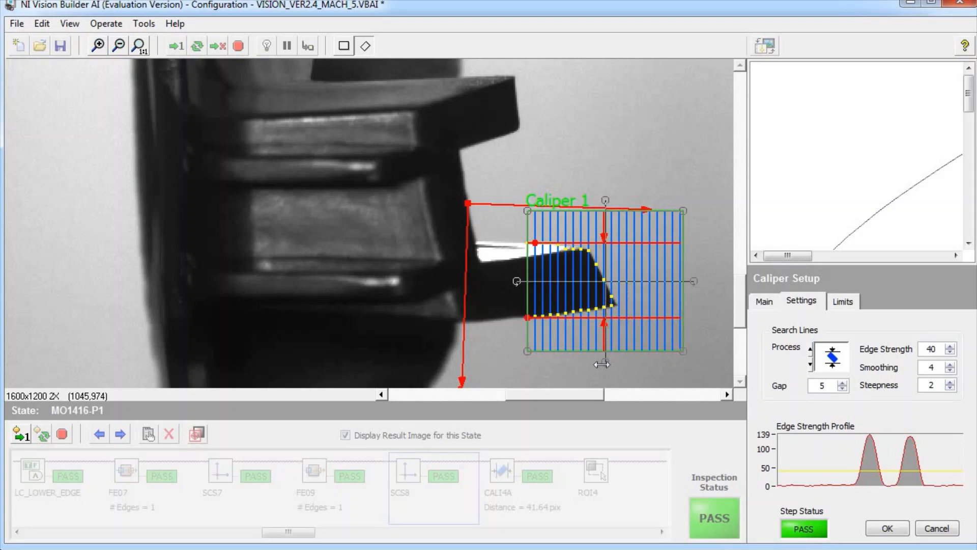
Step: Rotate the caliper region parallel to the tab's slanted end edge and narrow it to a thin strip along that edge
drag(609, 363, 638, 359)
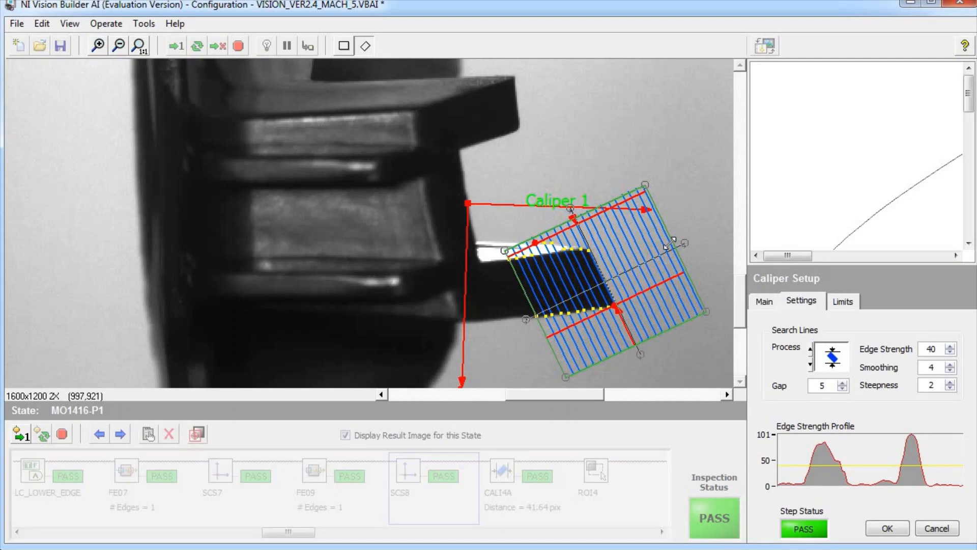
drag(671, 242, 586, 283)
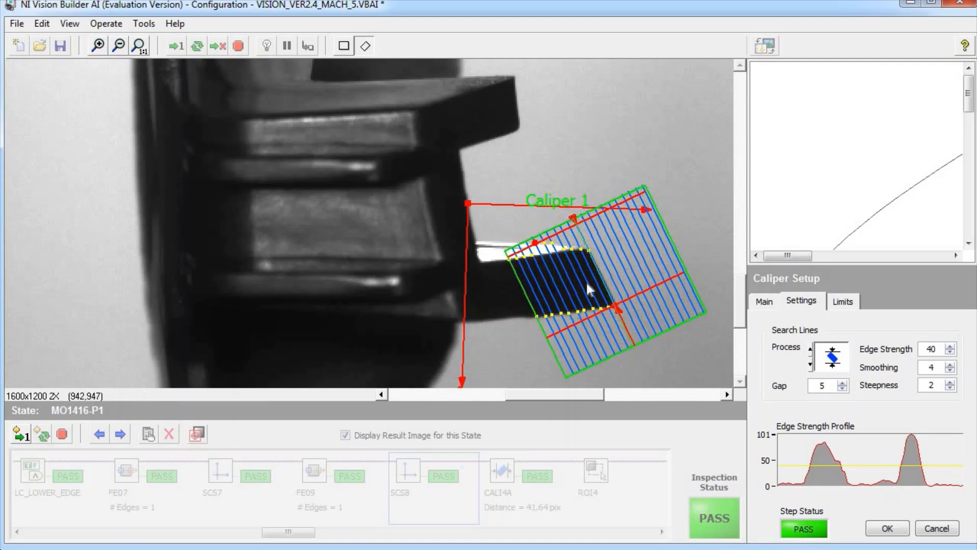
click(538, 323)
drag(538, 321, 607, 297)
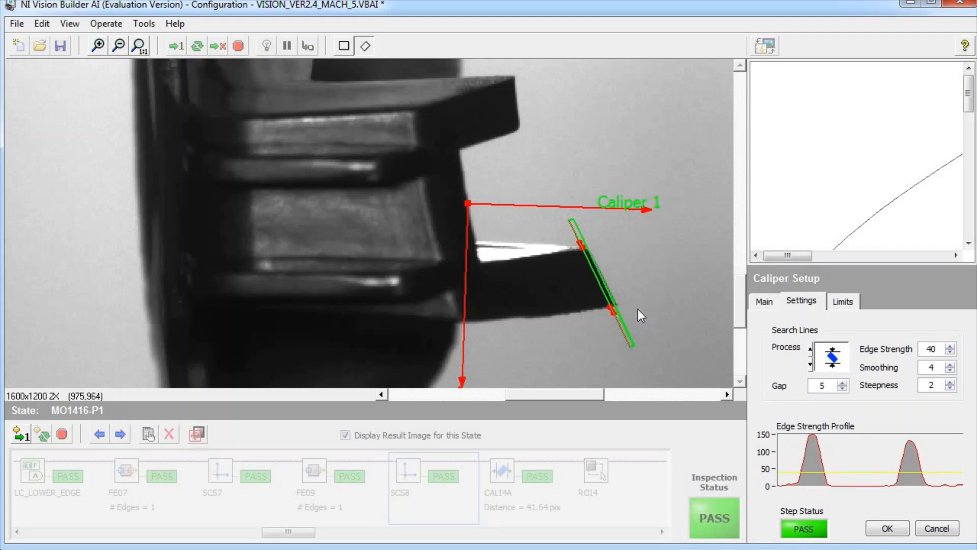
Step: Set the caliper's search line gap to 1 and nudge the thin region slightly outward along the tab's end edge
click(842, 388)
click(843, 389)
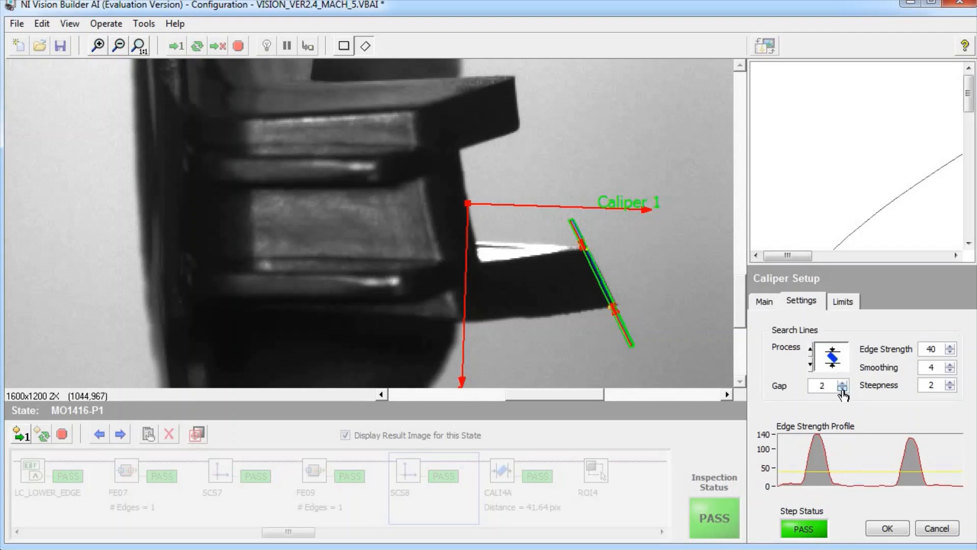
click(842, 389)
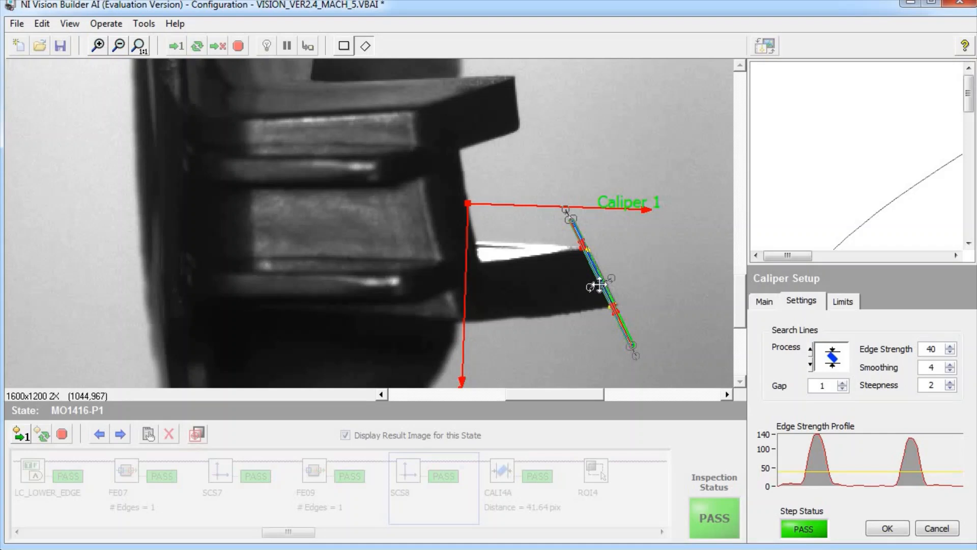
drag(594, 280, 597, 280)
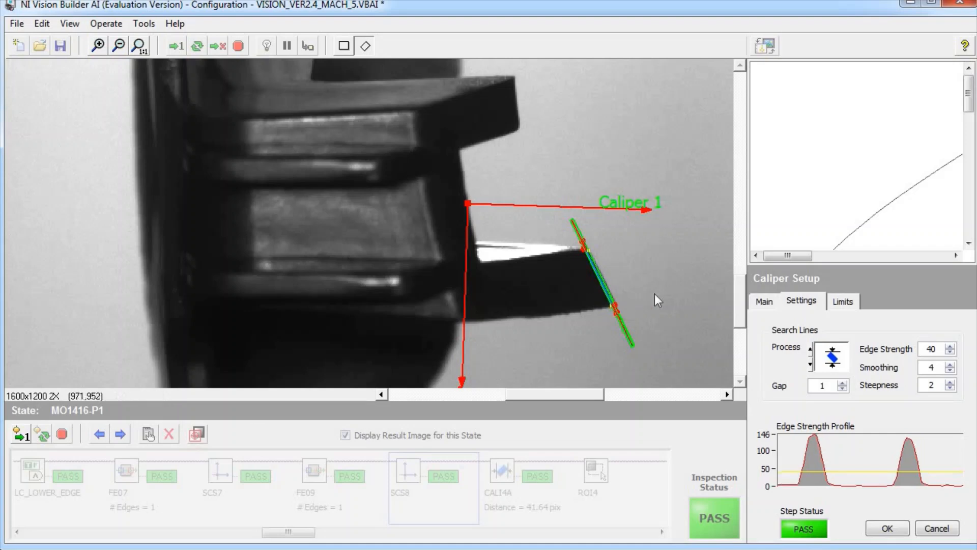
Step: Check the caliper's main settings and raise its edge strength threshold to 62
click(761, 302)
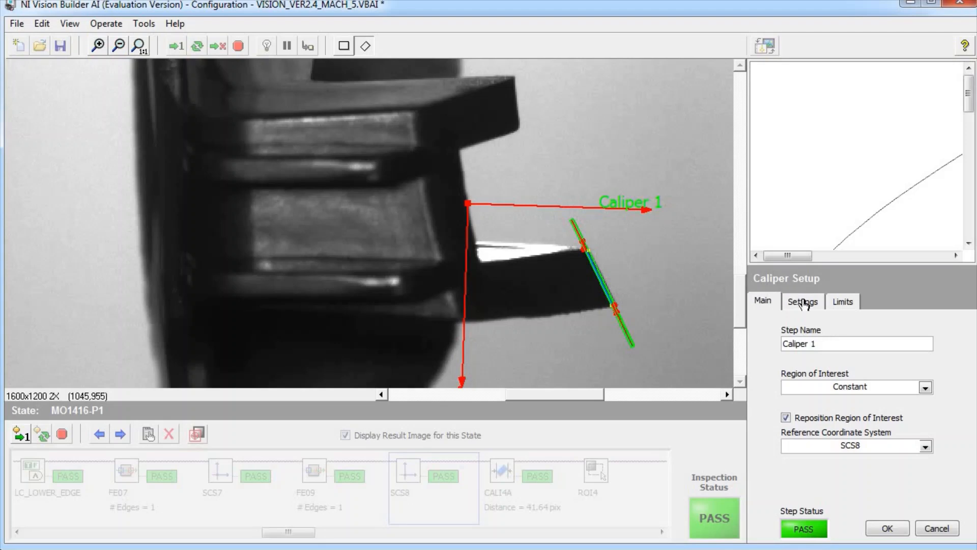
click(814, 308)
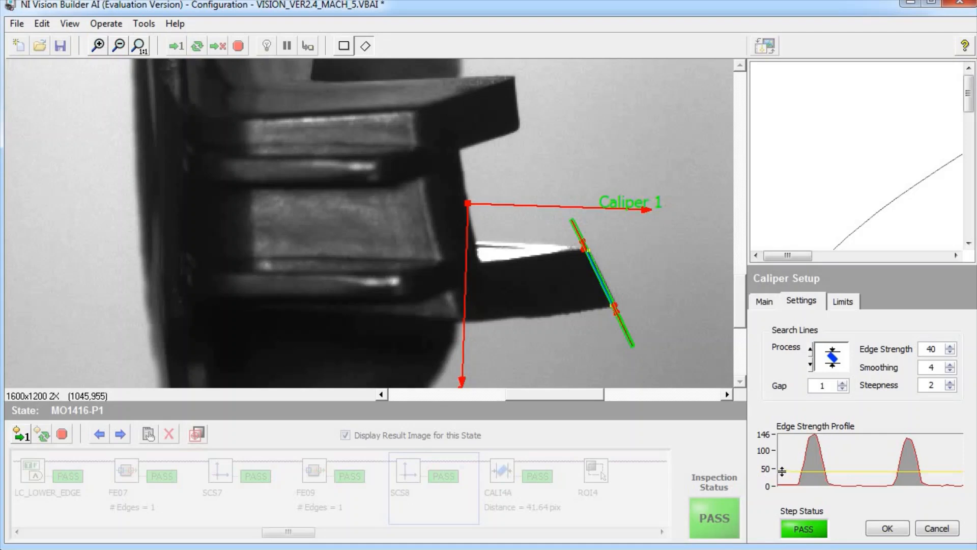
drag(783, 471, 783, 464)
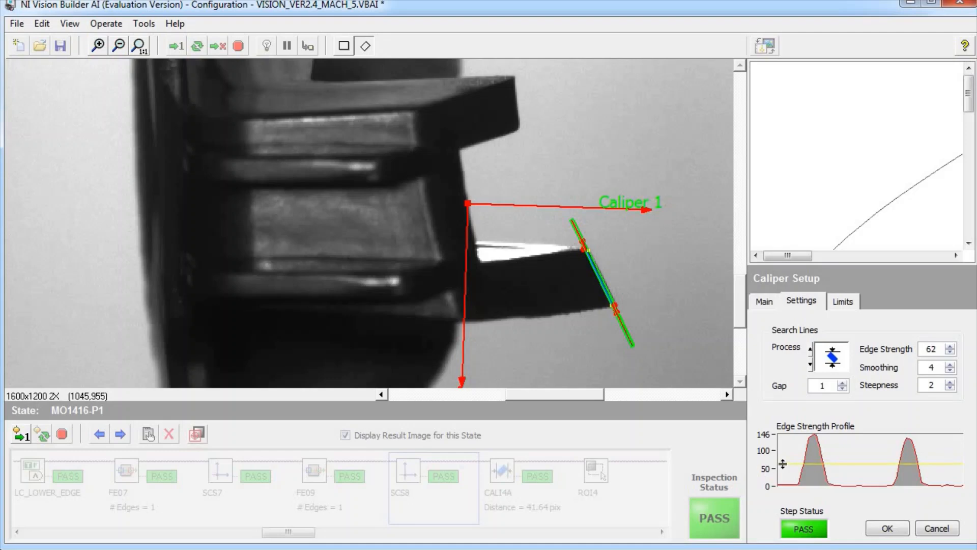
mouse_move(611, 313)
Step: Enable the caliper's distance limits with a minimum of 40 and a maximum of 50 pixels and accept the step
click(843, 301)
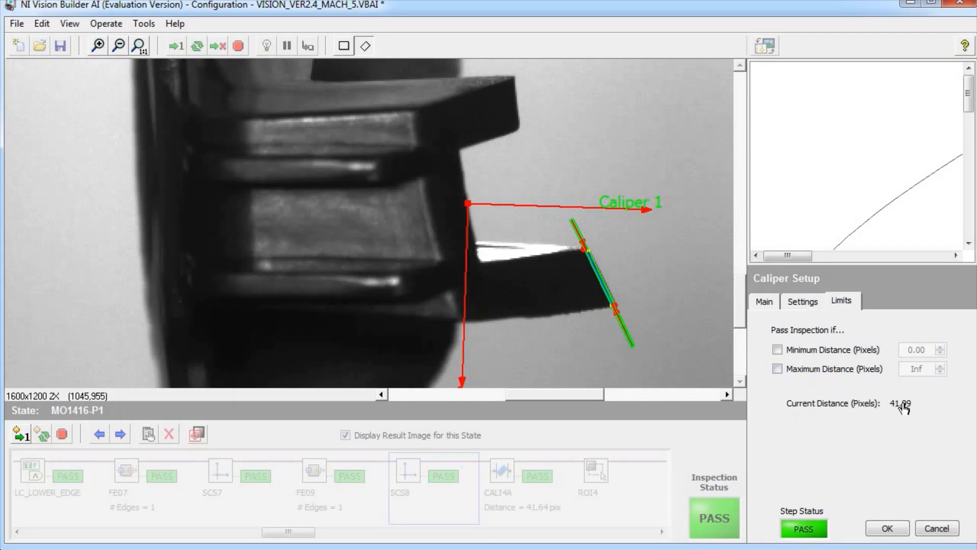
click(777, 350)
drag(931, 350, 866, 335)
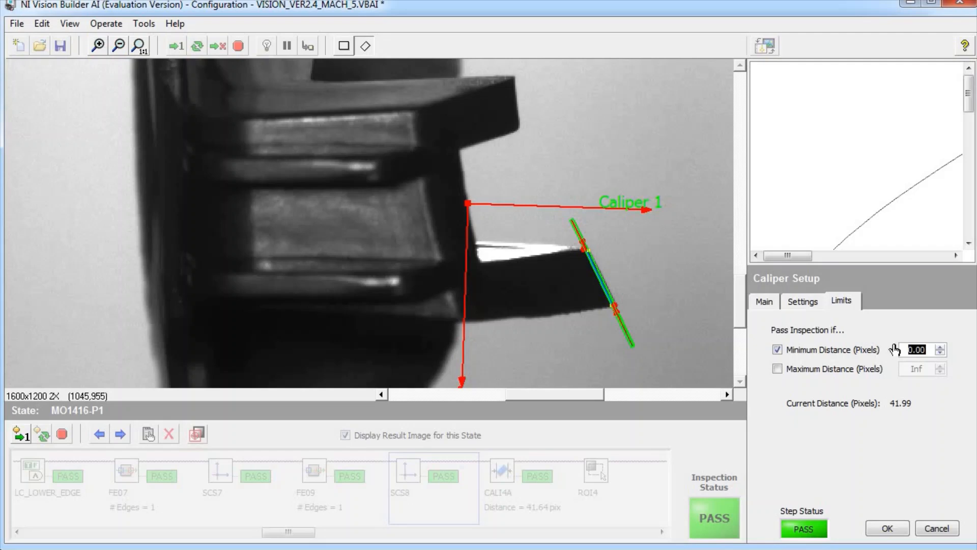
text(40)
click(937, 425)
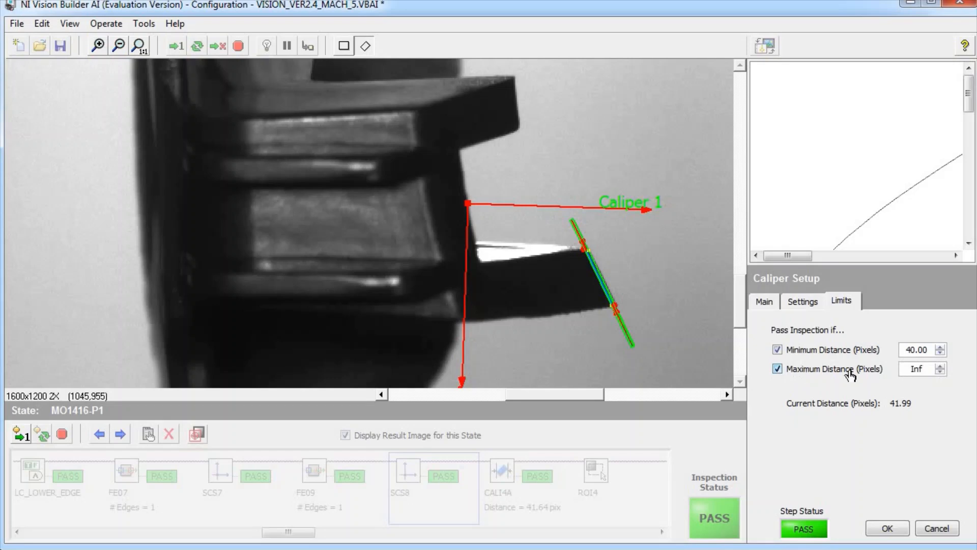
double_click(917, 369)
text(50)
click(818, 407)
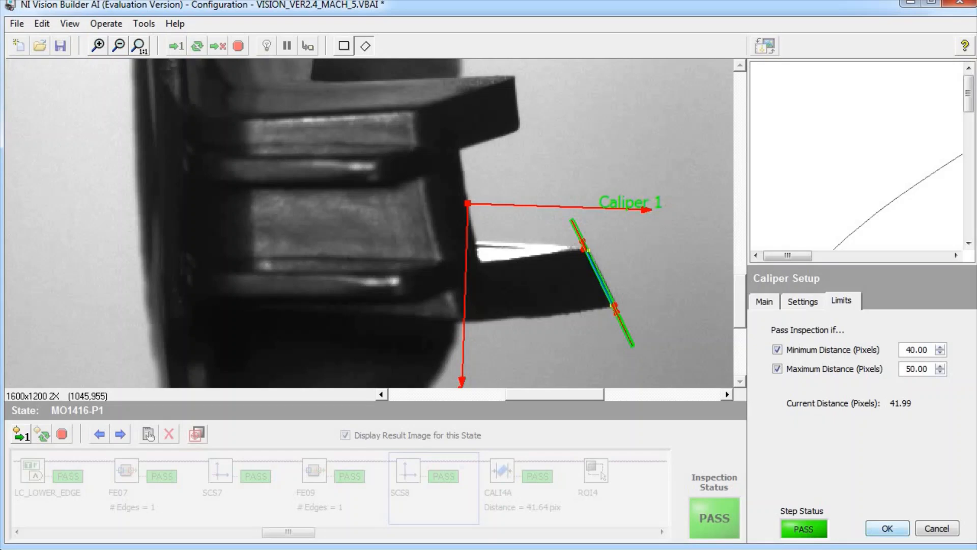
click(885, 529)
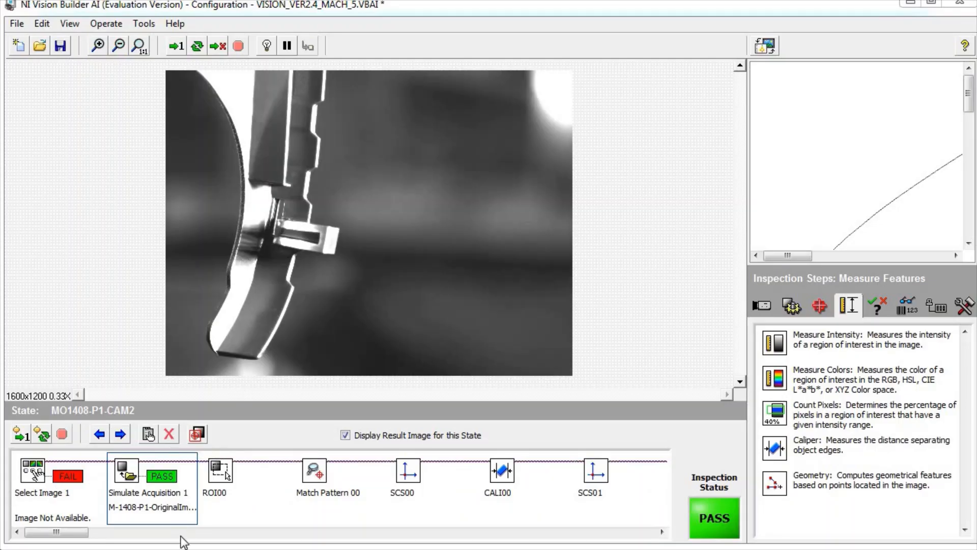
Step: Review the Match Pattern 00 result and the CALI00 caliper region at the part's lower tip in state MO1408-P1-CAM2
drag(80, 535, 90, 535)
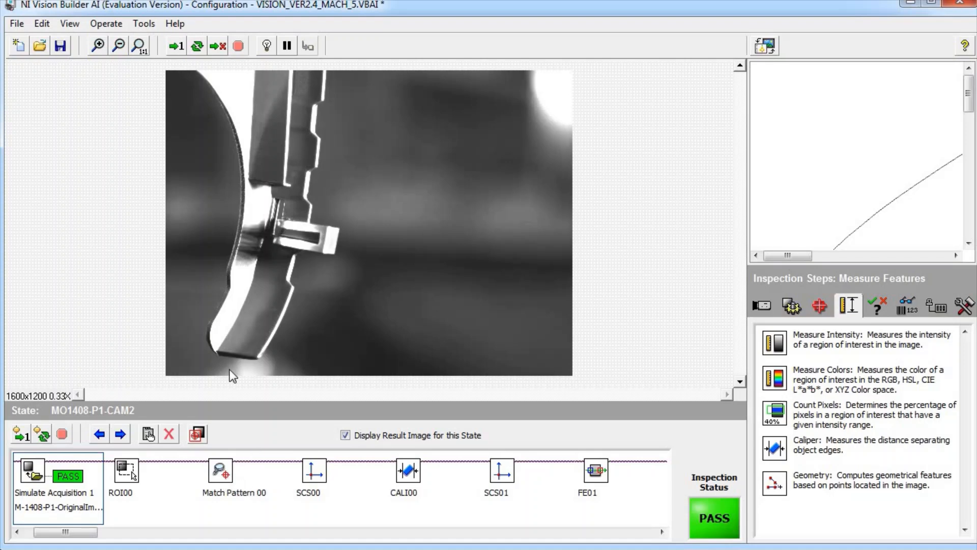
click(219, 478)
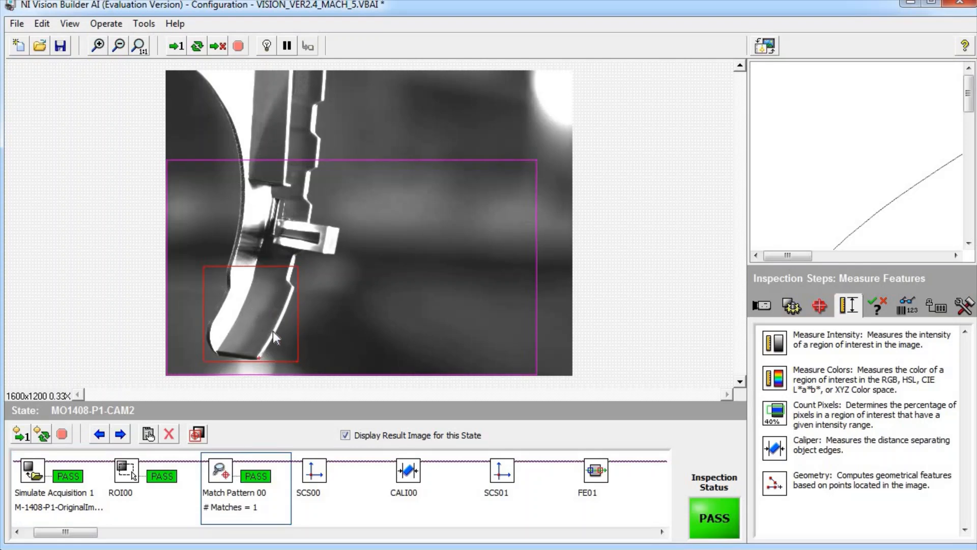
double_click(406, 472)
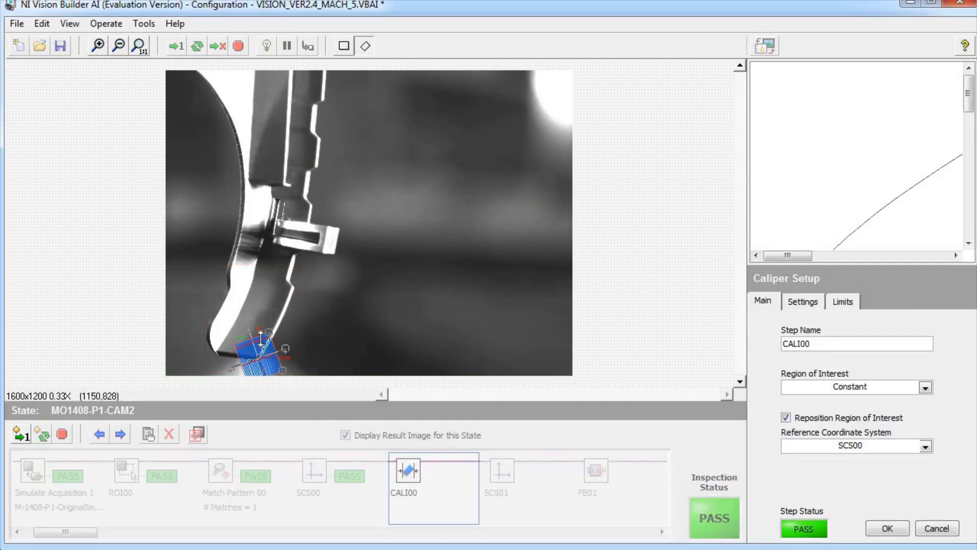
click(937, 529)
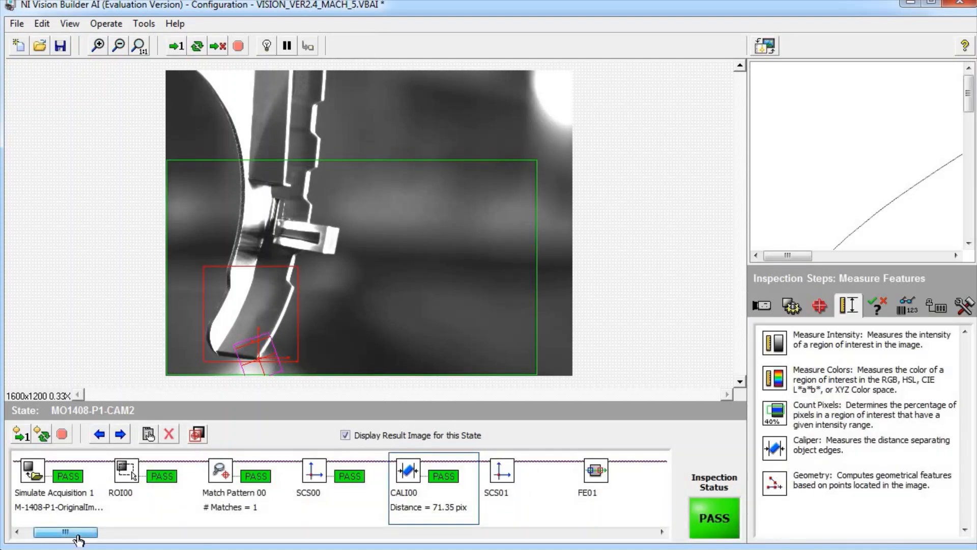
Step: Review the FE01 and FE02 edge searches and the G_LIN02 angle measurement in state MO1408-P1-CAM2
drag(76, 532, 105, 532)
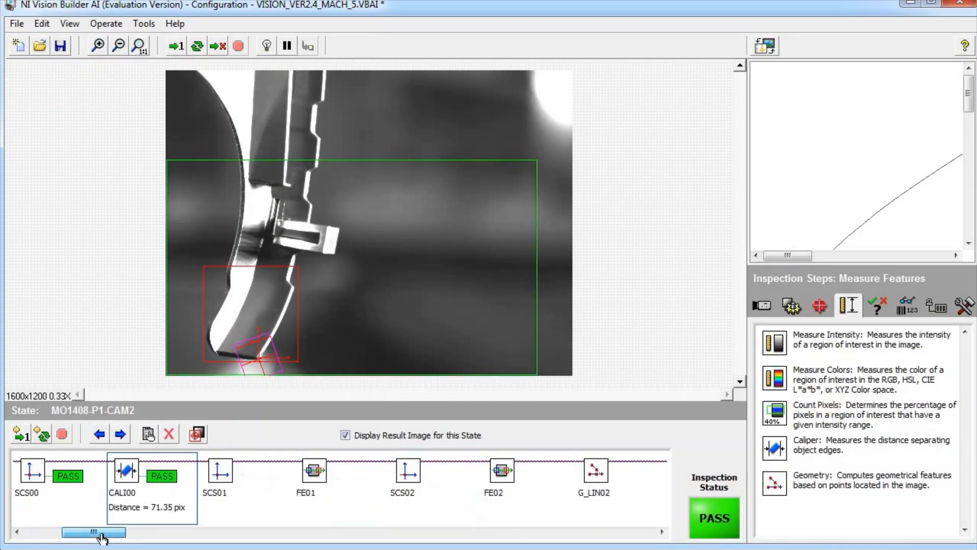
double_click(321, 473)
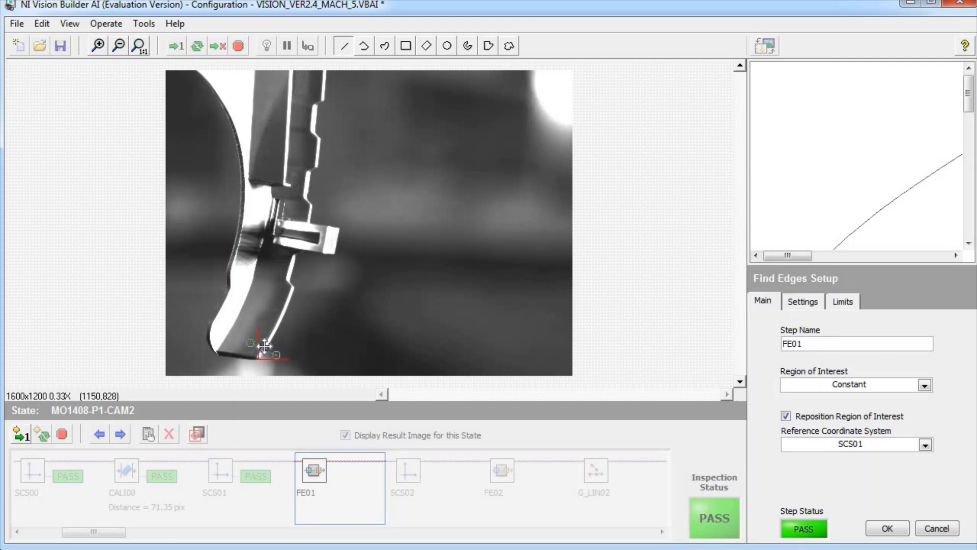
click(937, 528)
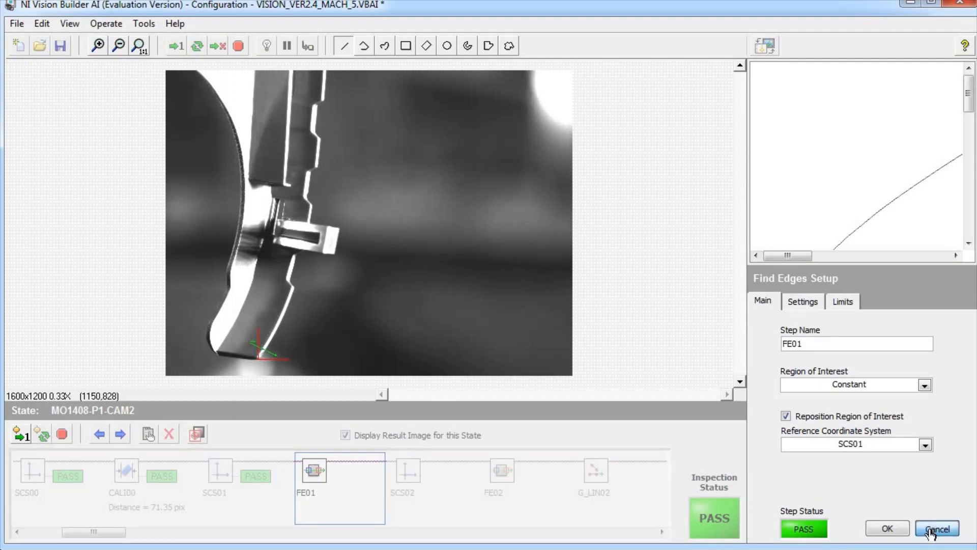
click(503, 470)
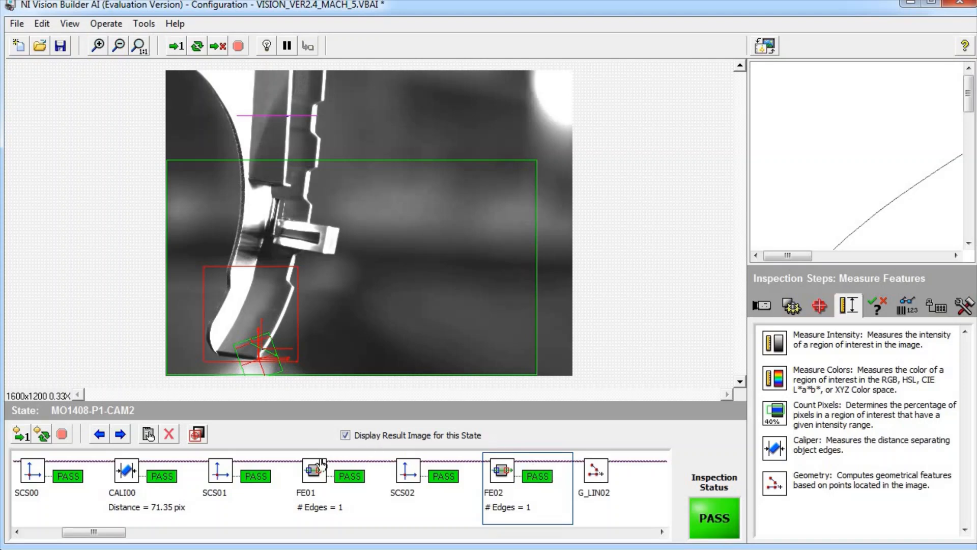
double_click(602, 473)
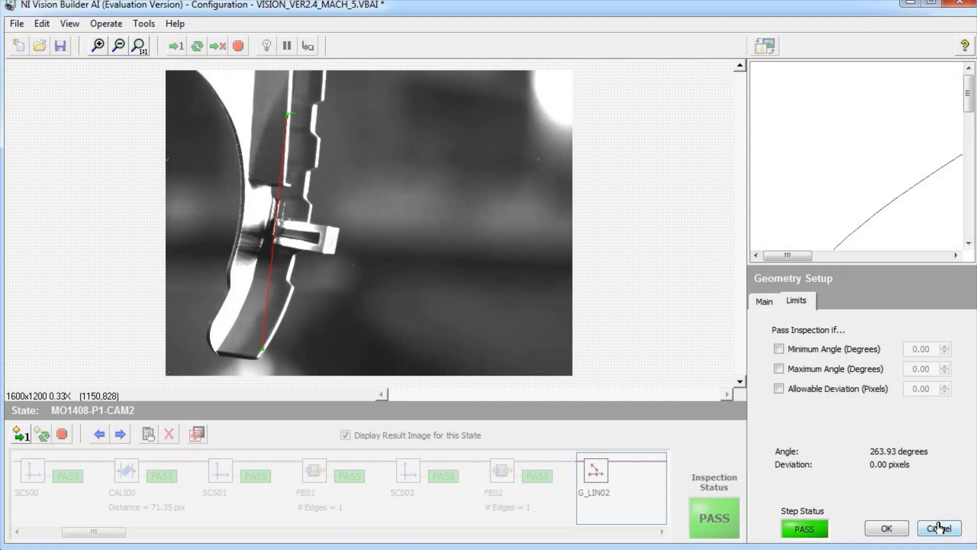
click(922, 526)
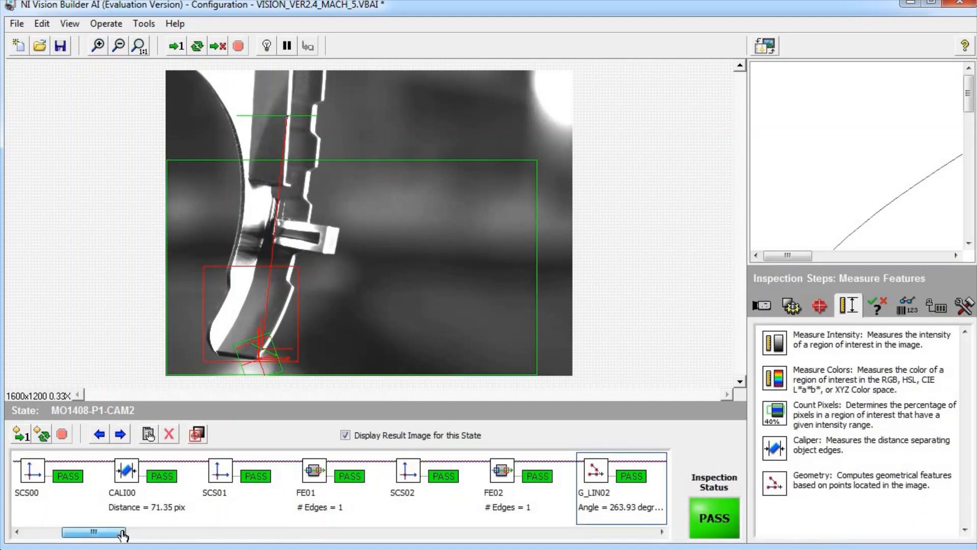
Step: Inspect coordinate system SCS03's motion mode, origin and X-axis angle sources, leaving its setup unchanged
drag(123, 531, 172, 533)
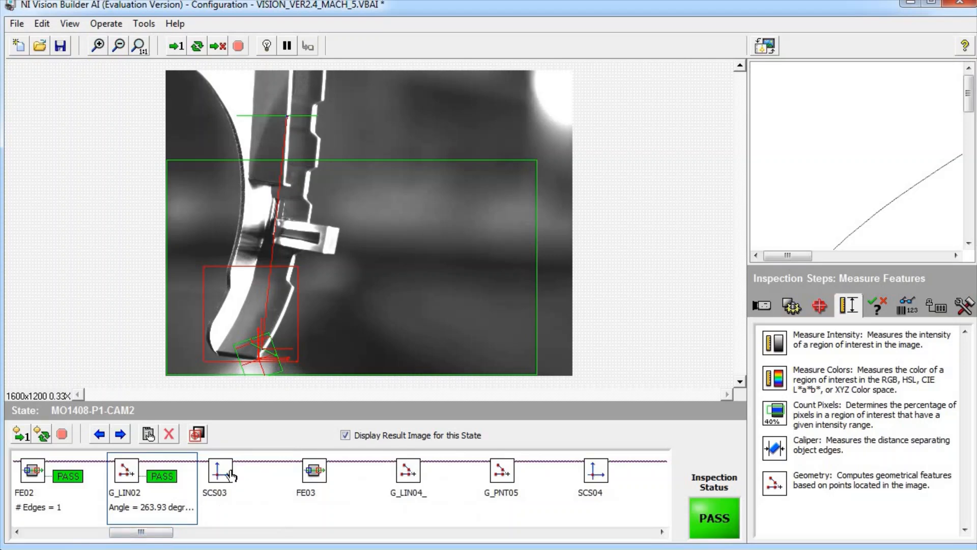
click(229, 475)
double_click(229, 476)
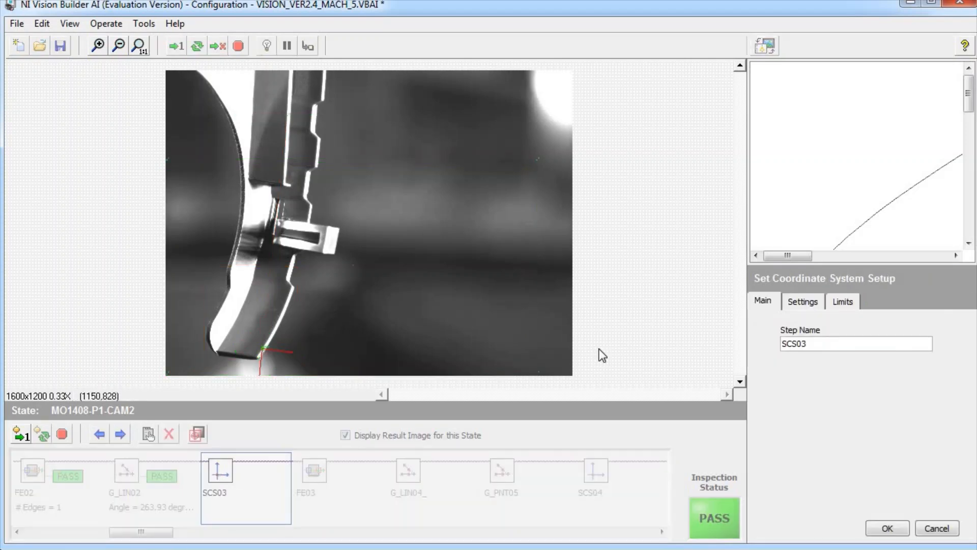
click(803, 301)
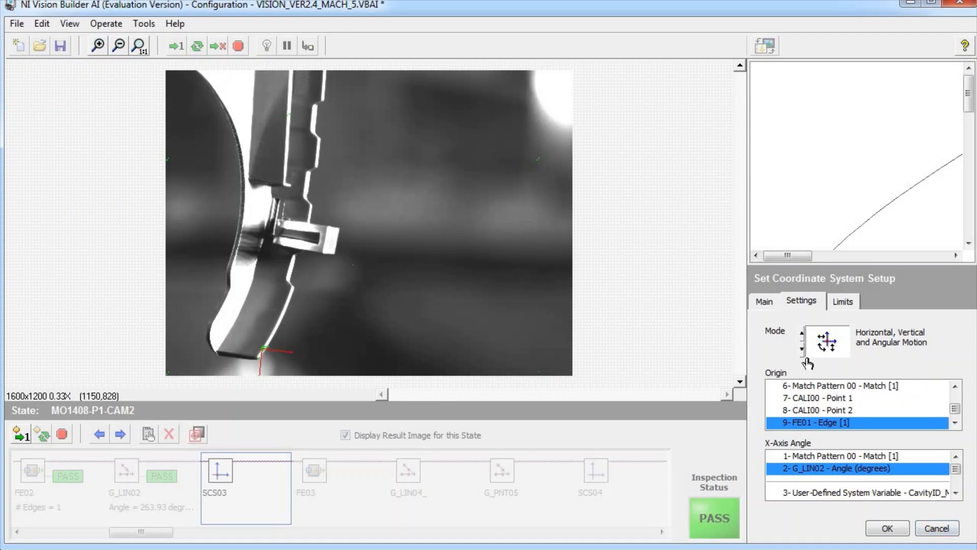
click(766, 302)
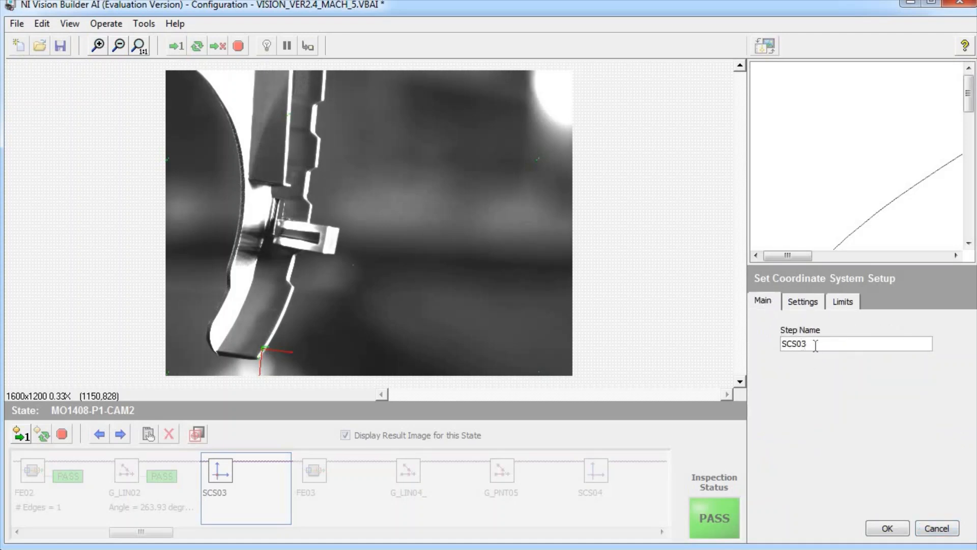
click(937, 529)
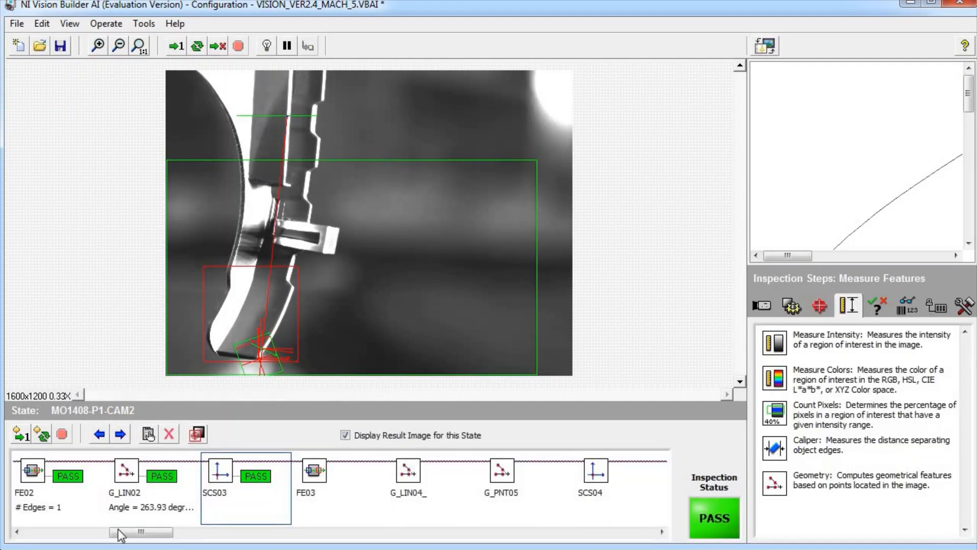
Step: Examine the MI1 intensity check and its ROI1 region along the outer edge near the part's lower tip
drag(130, 535, 187, 534)
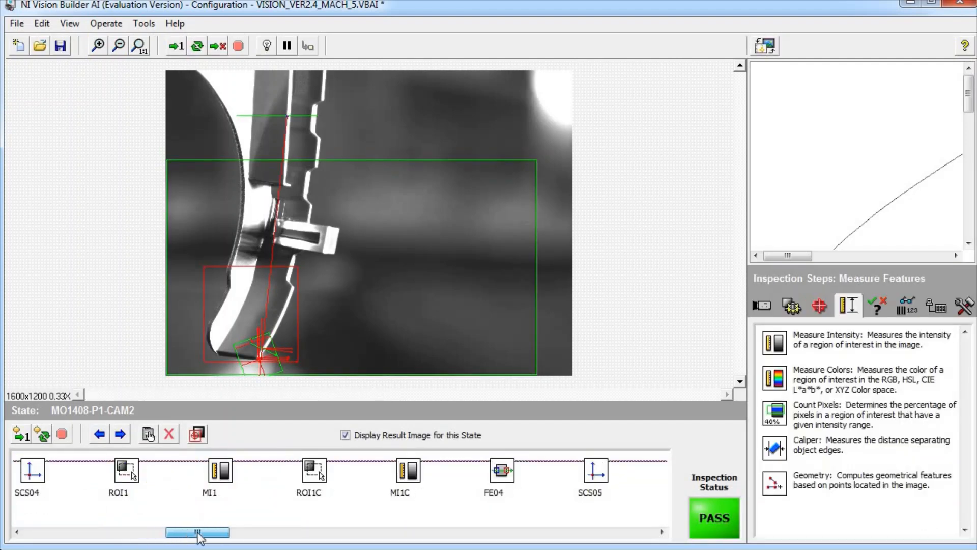
double_click(230, 484)
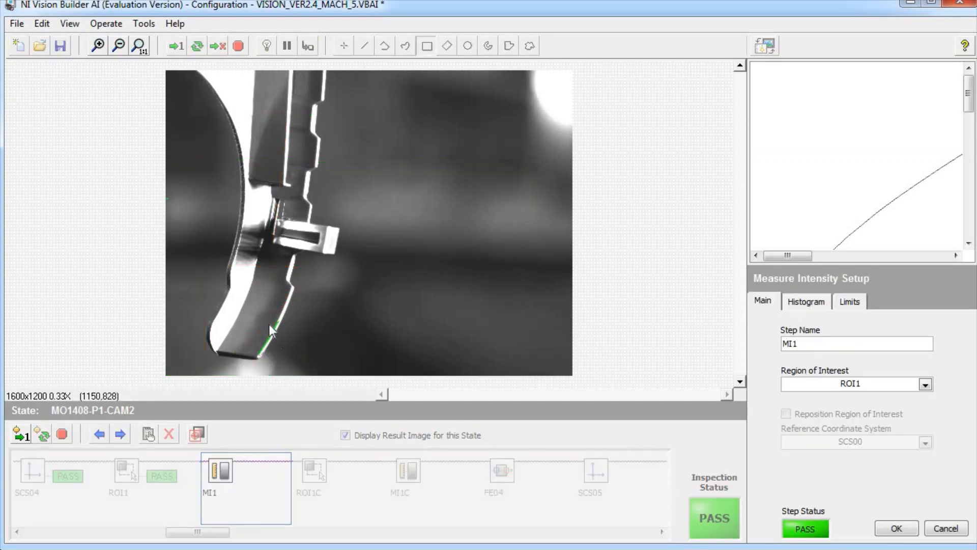
click(97, 45)
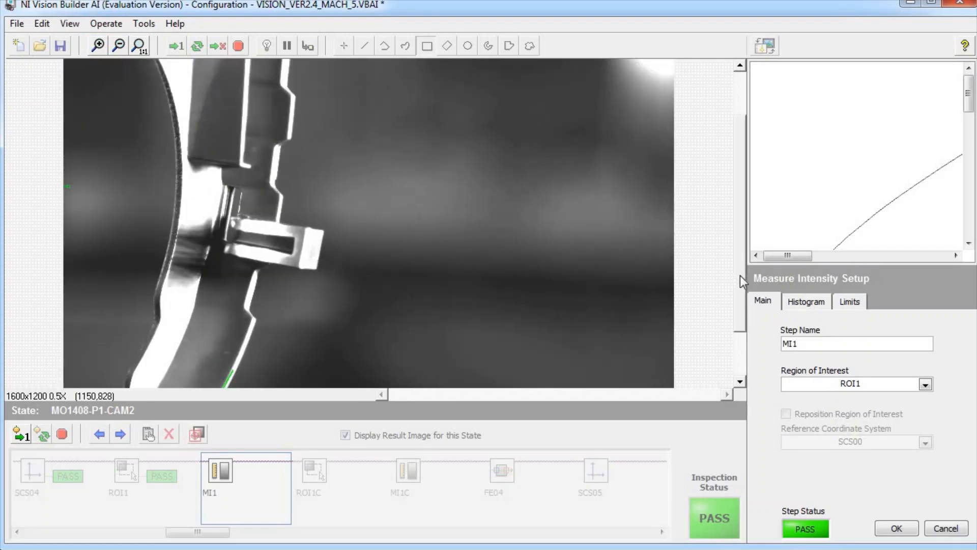
drag(740, 276, 740, 323)
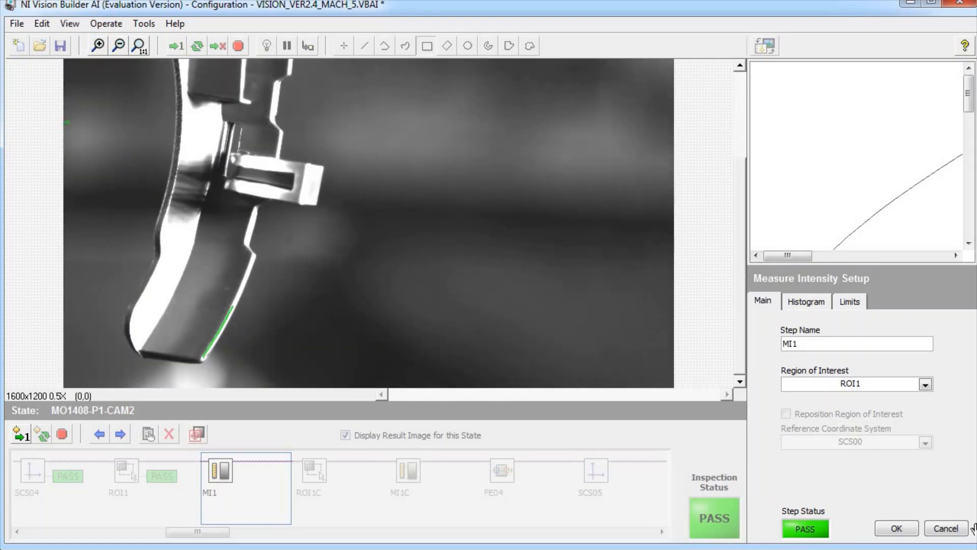
click(896, 527)
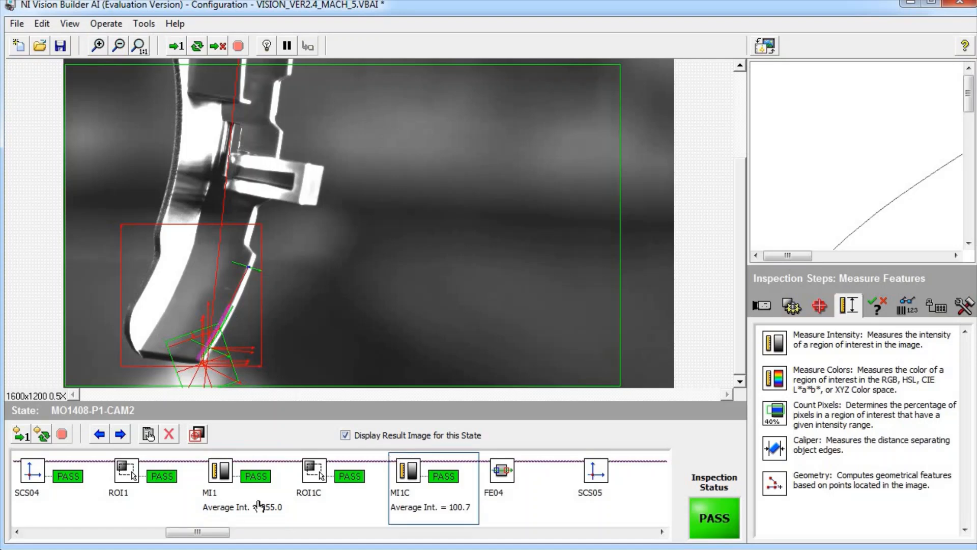
Step: Examine the MI2 and MI2C intensity checks along the curved inner edge of the part's lower tip
drag(219, 532, 265, 532)
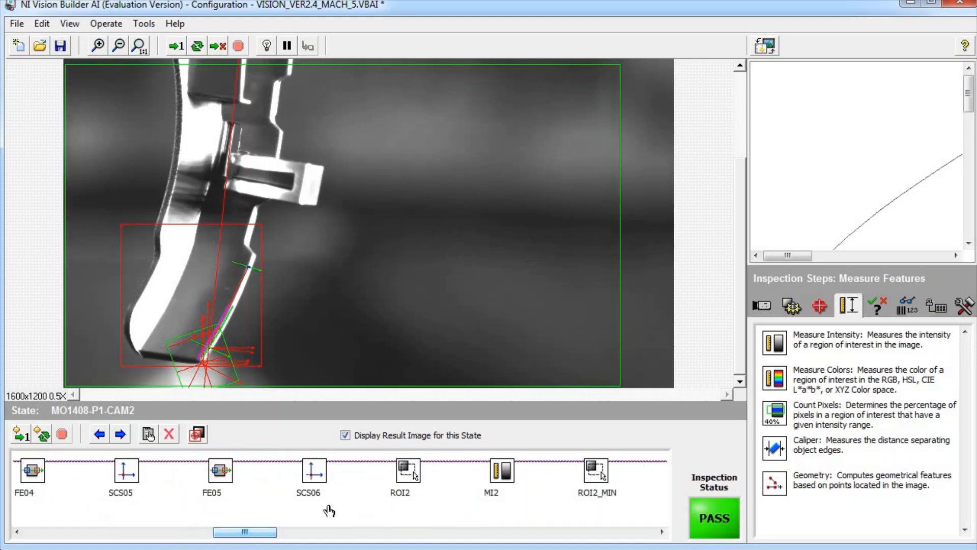
click(506, 476)
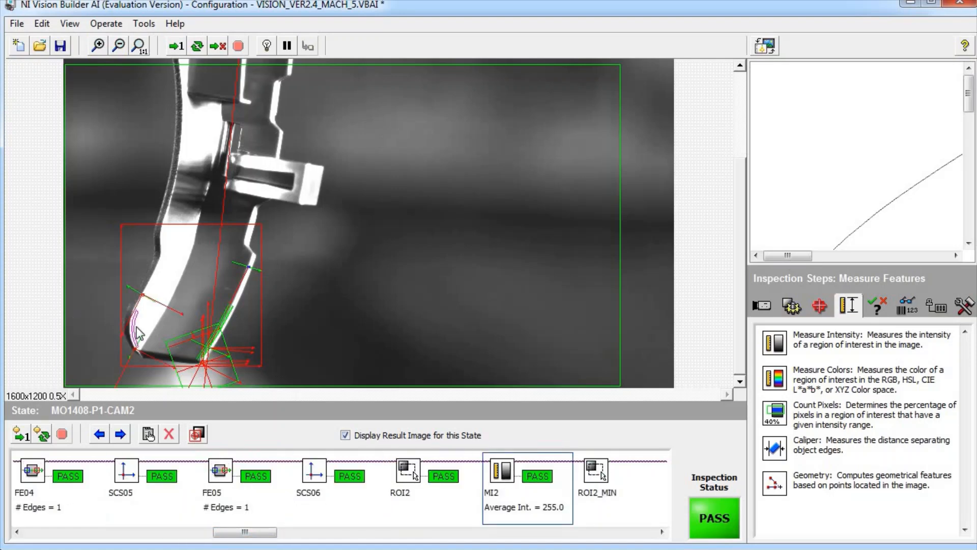
drag(266, 539, 303, 540)
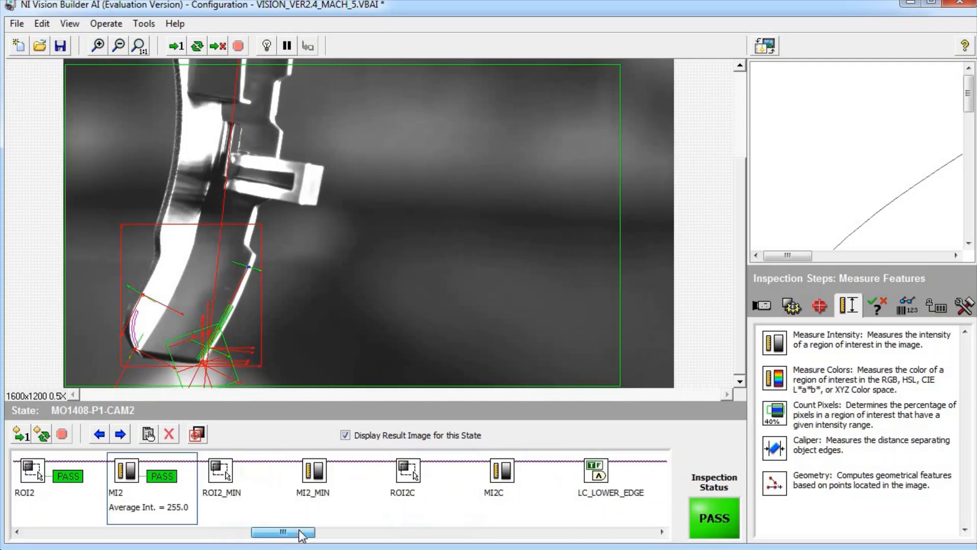
click(506, 476)
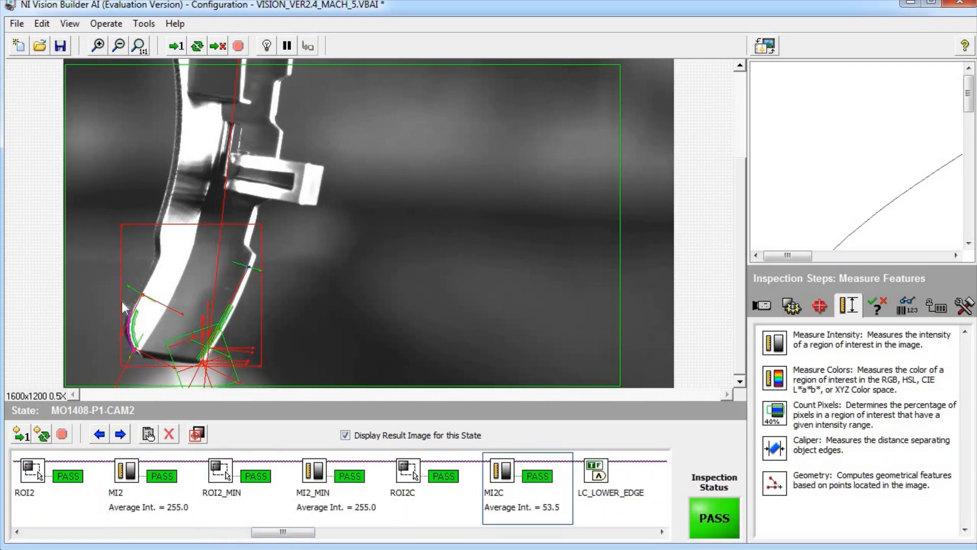
Step: Add a Find Edges step after LC_LOWER_EDGE with a short search line running upward across the lower arm of the slotted tab
drag(300, 536, 318, 536)
click(413, 481)
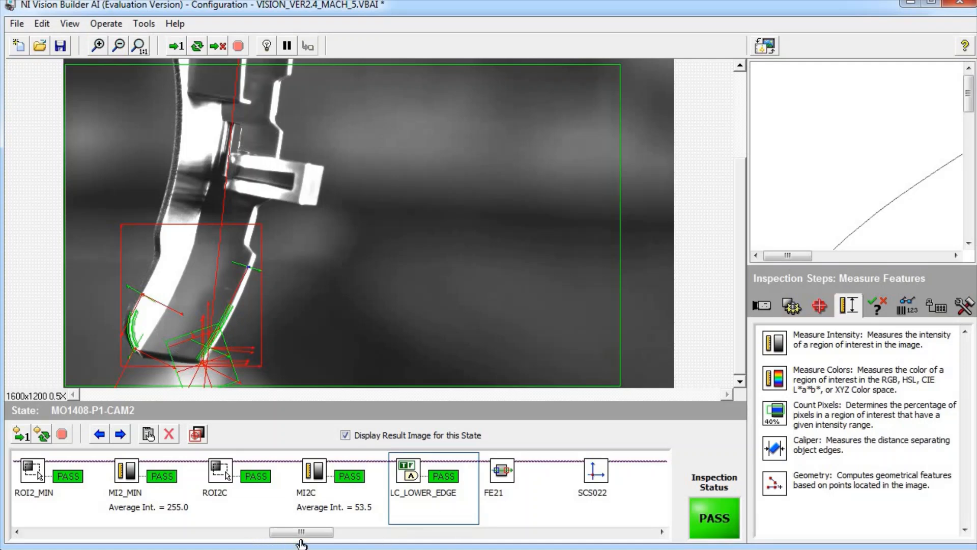
drag(312, 534, 331, 532)
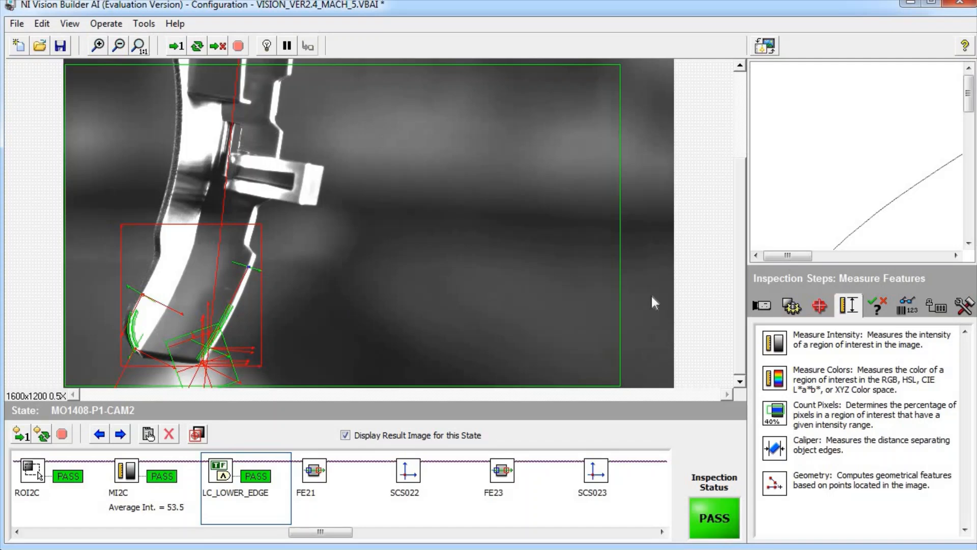
click(819, 307)
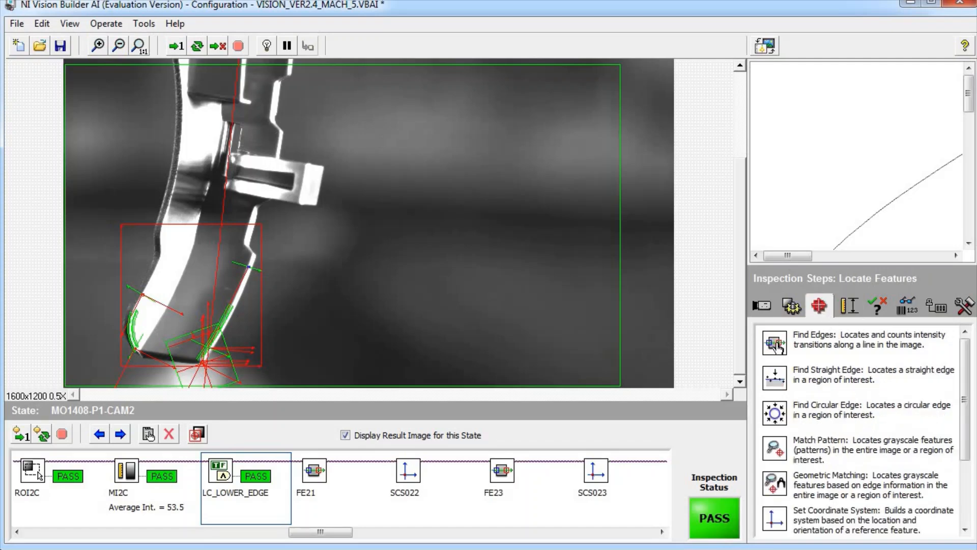
click(776, 346)
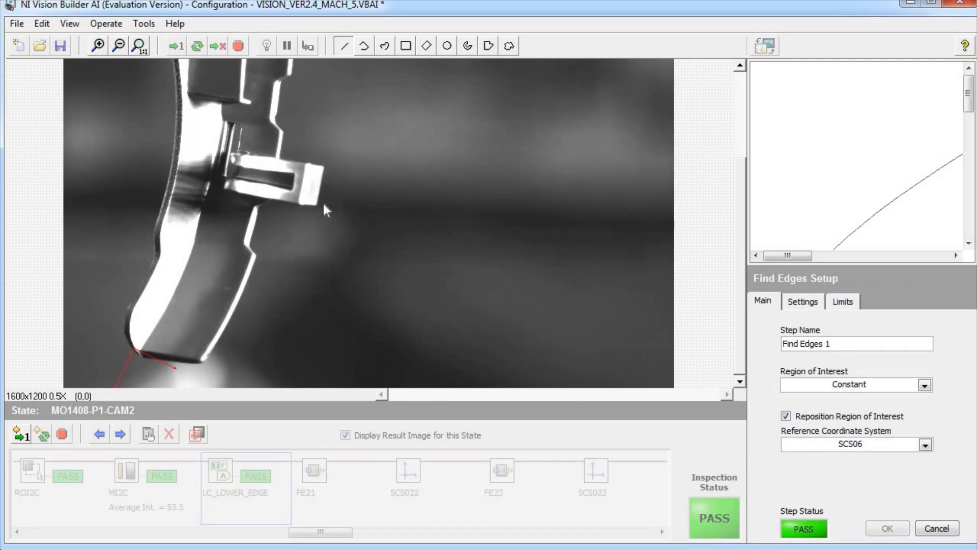
drag(228, 200, 243, 167)
drag(228, 201, 233, 204)
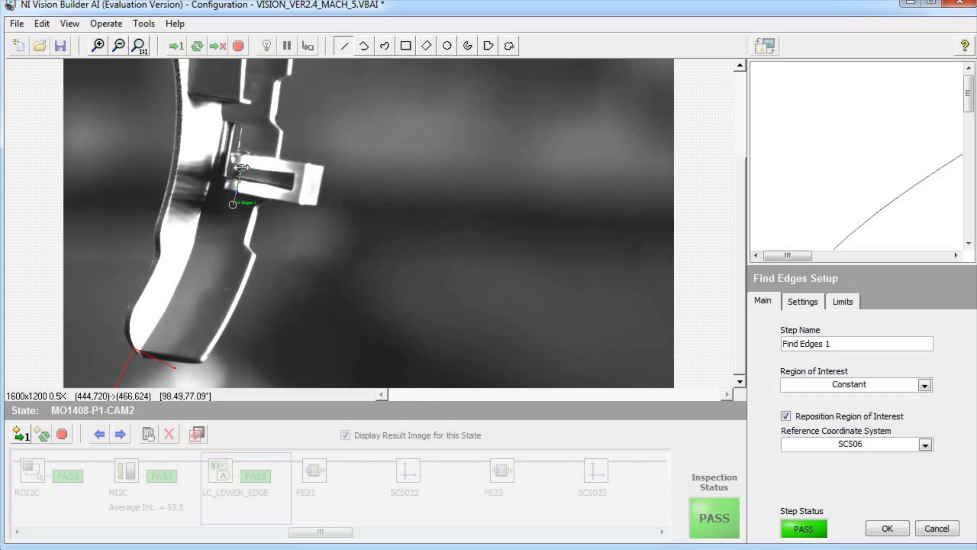
drag(239, 169, 240, 172)
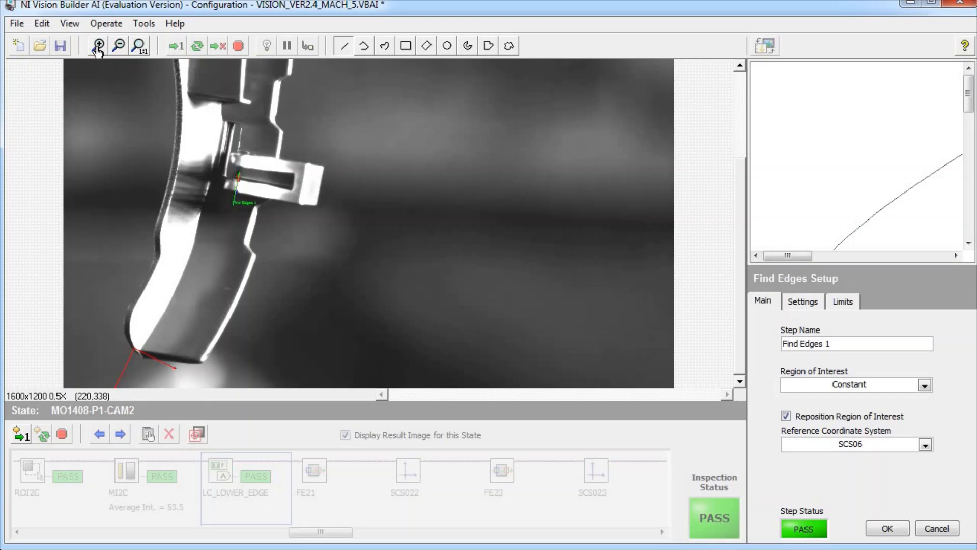
Step: Set the new Find Edges step's reference coordinate system to SCS03
scroll(405, 318, up, 1)
drag(601, 395, 554, 394)
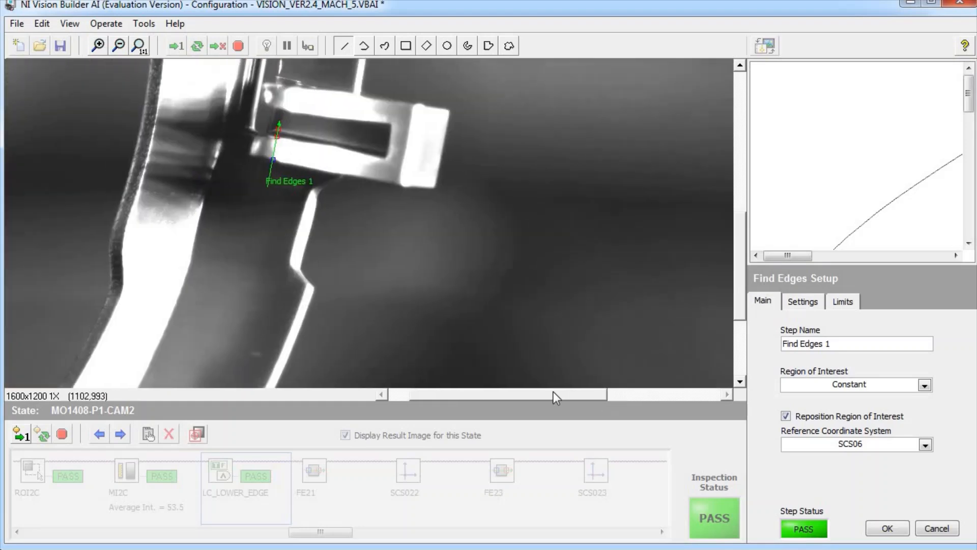
drag(744, 261, 743, 232)
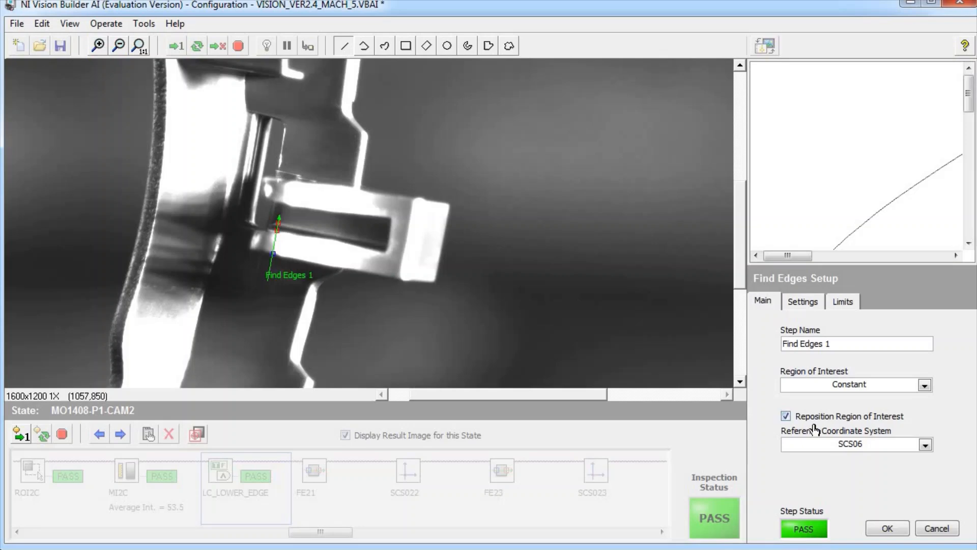
click(925, 444)
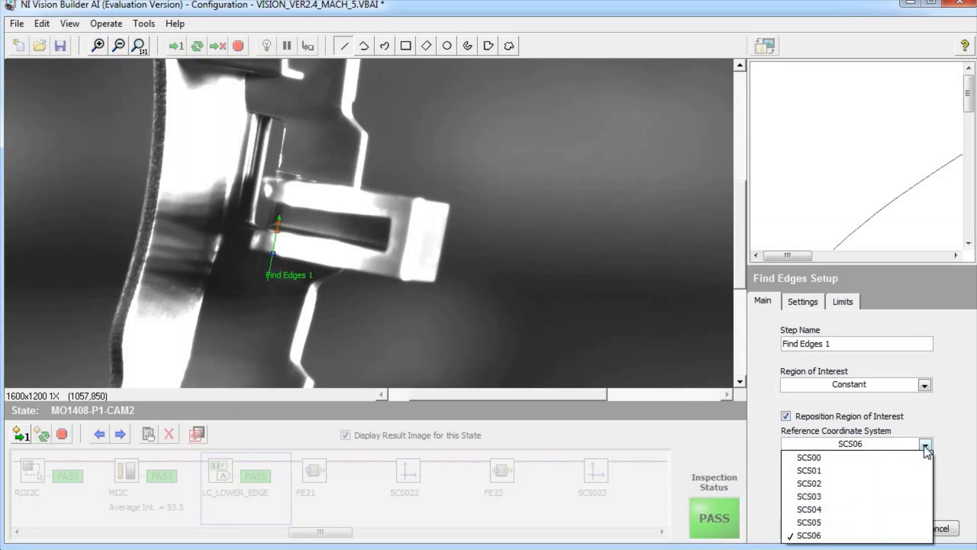
click(899, 503)
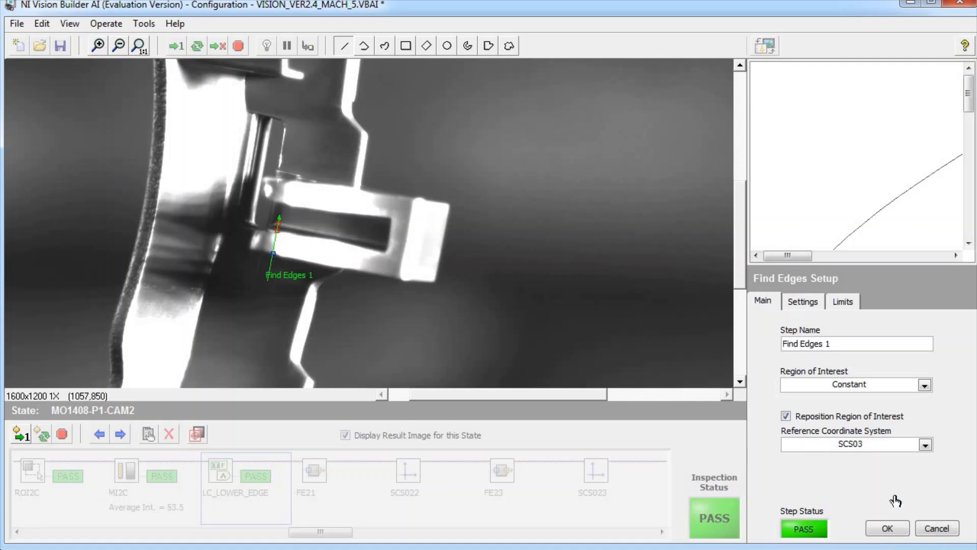
Step: Turn off automatic setup for the Find Edges step, choosing All Edges for both the edge search and the edge polarity
click(121, 47)
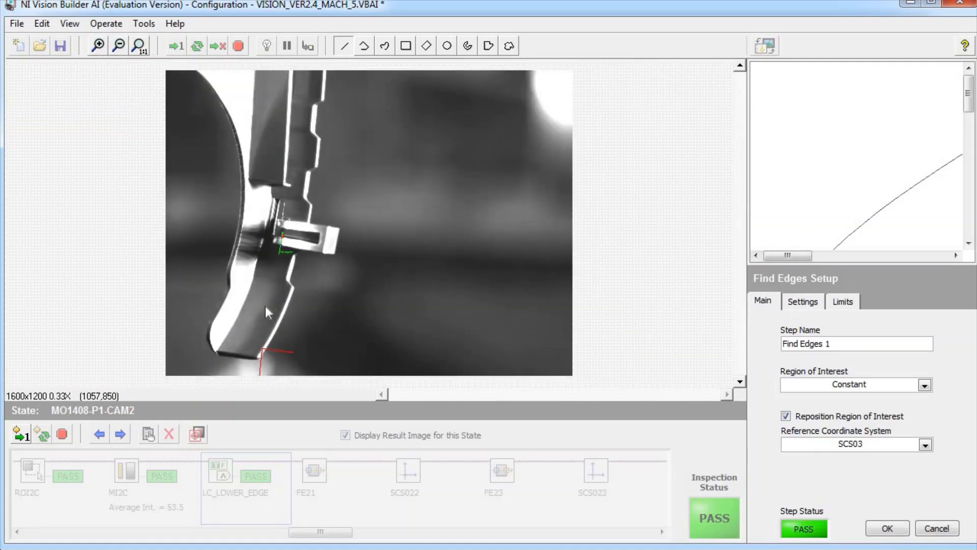
click(98, 47)
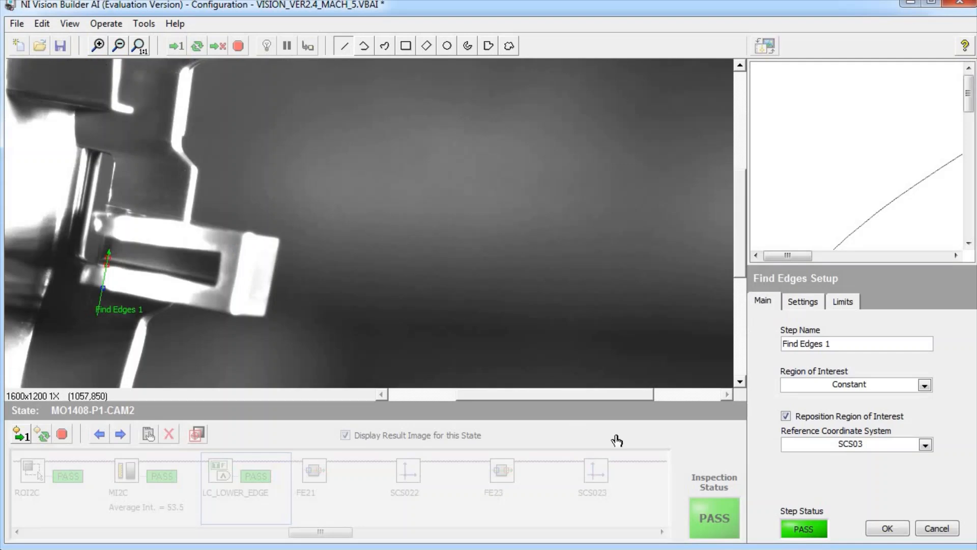
drag(609, 394, 576, 394)
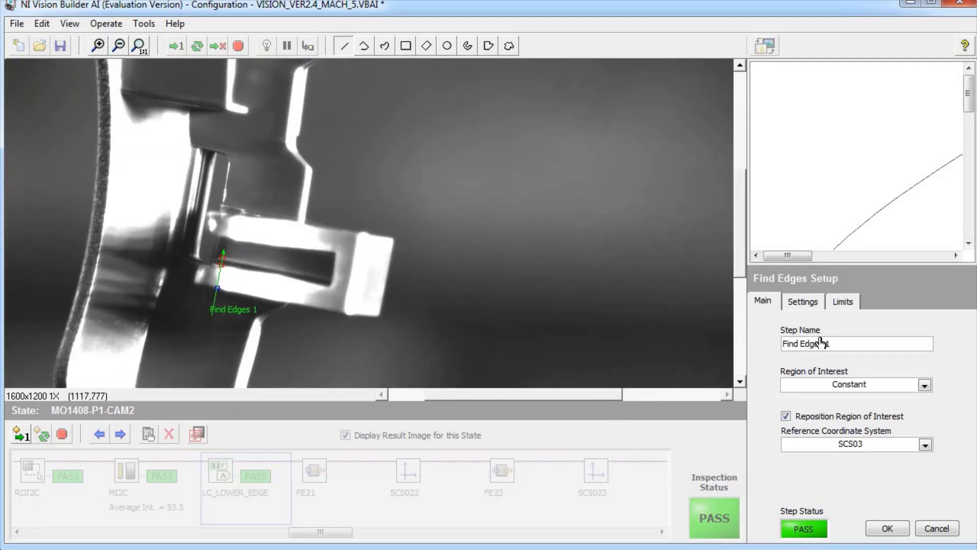
click(802, 302)
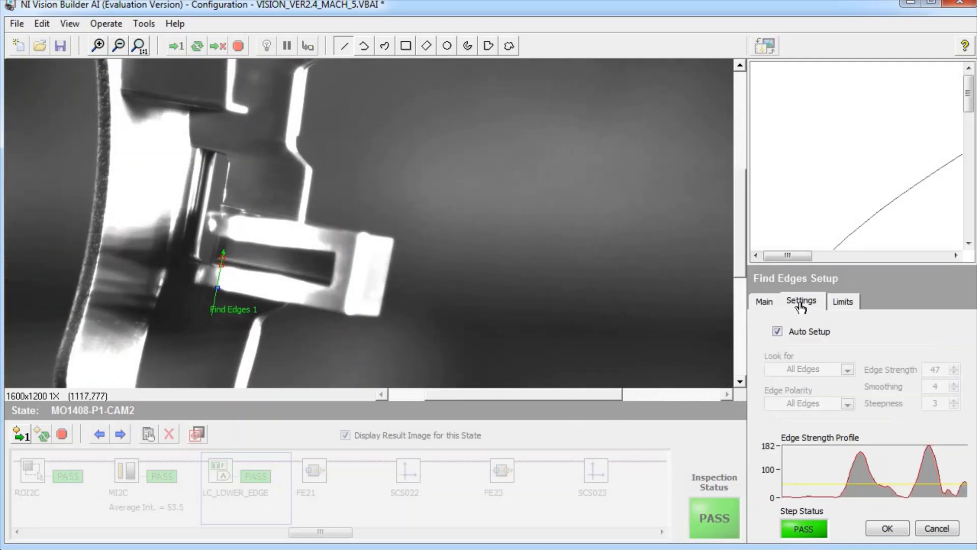
click(777, 331)
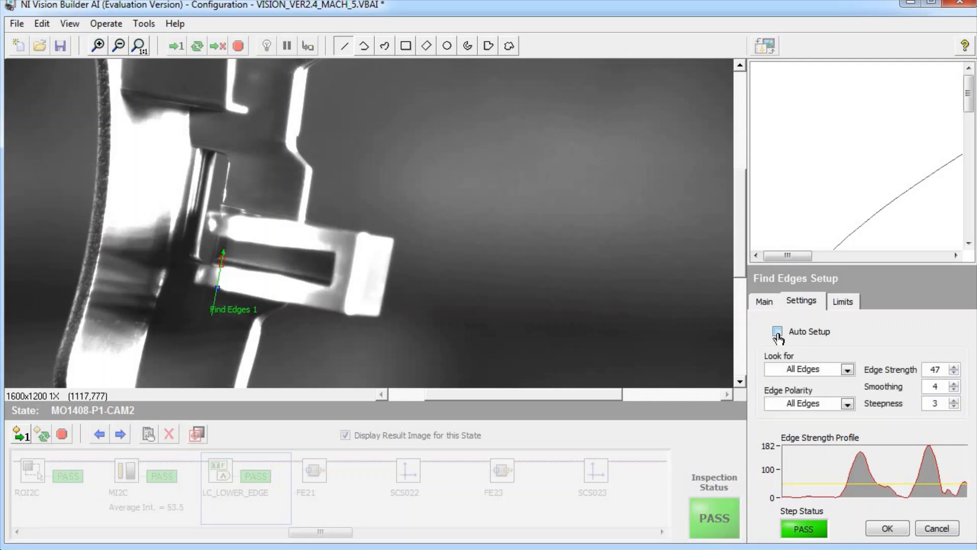
click(847, 370)
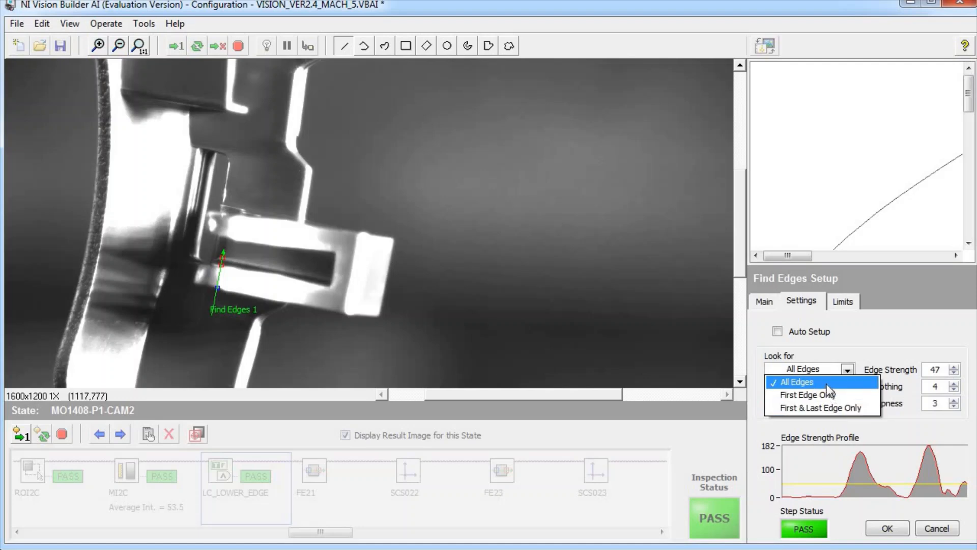
click(826, 383)
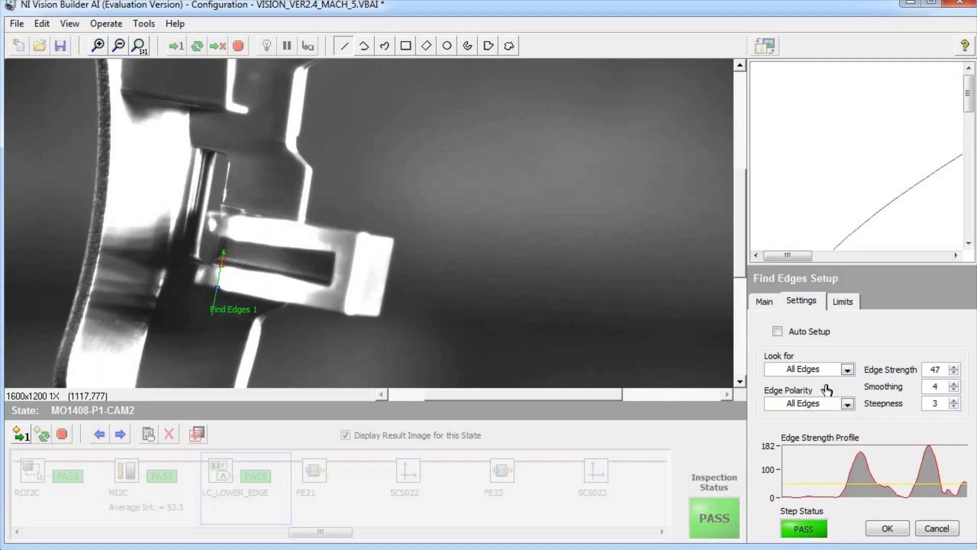
click(848, 405)
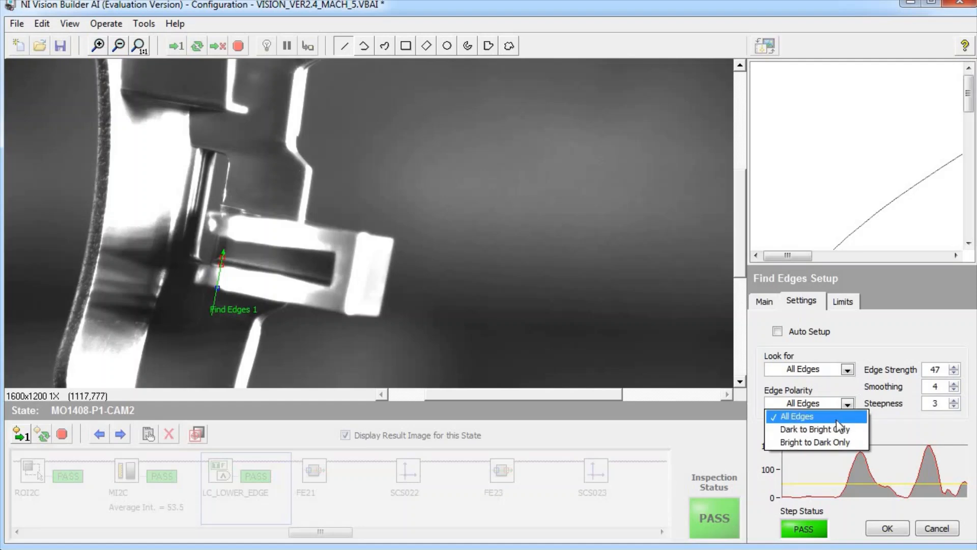
click(839, 422)
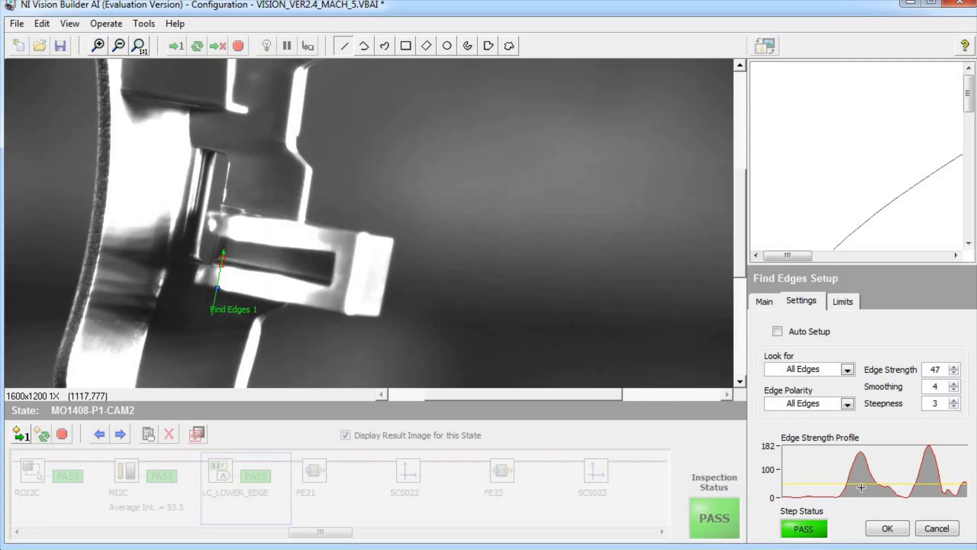
Step: Try several threshold levels on the Find Edges step's strength profile and set the edge strength to 90
drag(791, 482, 780, 454)
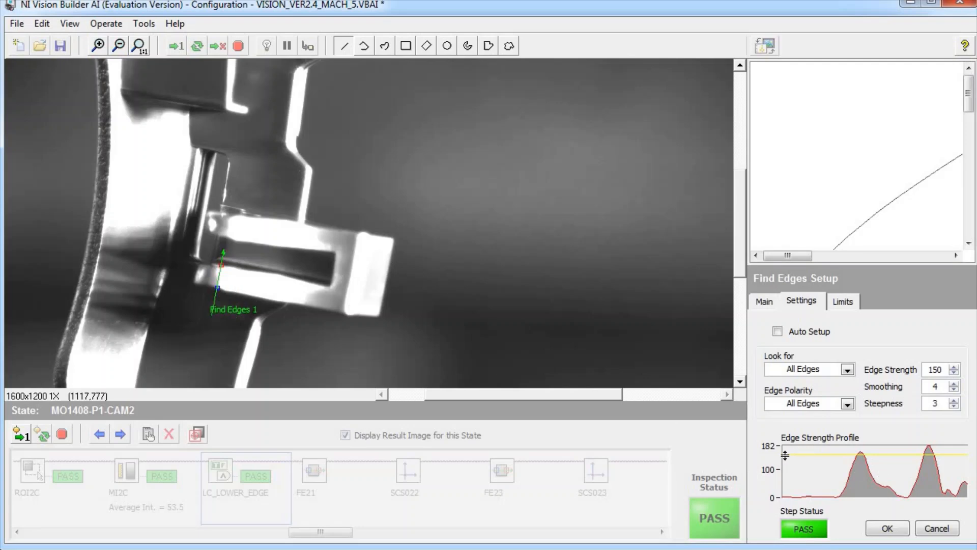
drag(785, 455, 786, 481)
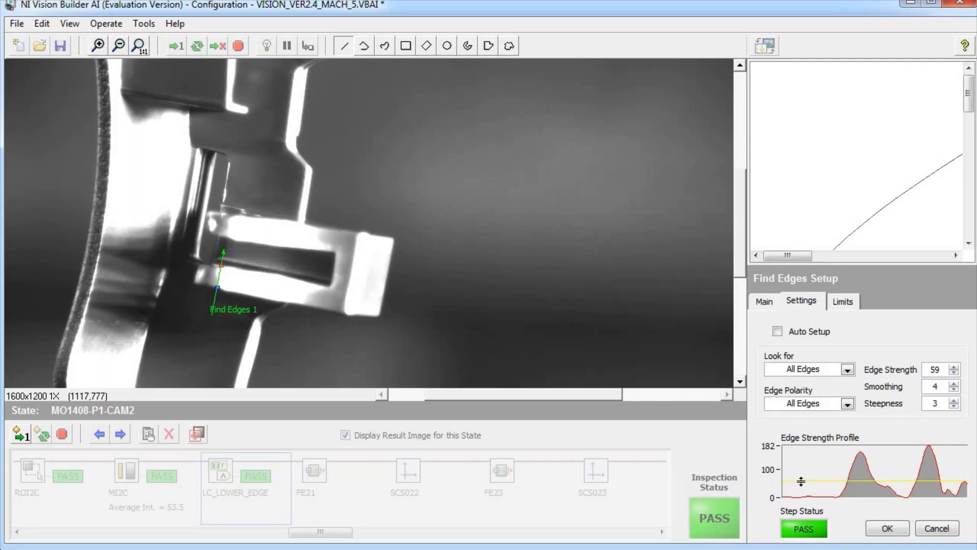
drag(801, 481, 801, 471)
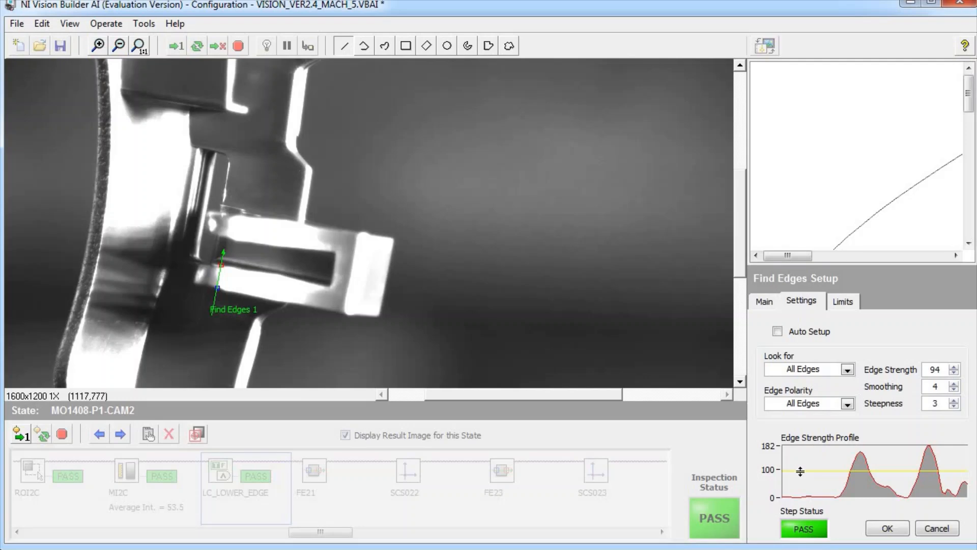
drag(800, 471, 800, 473)
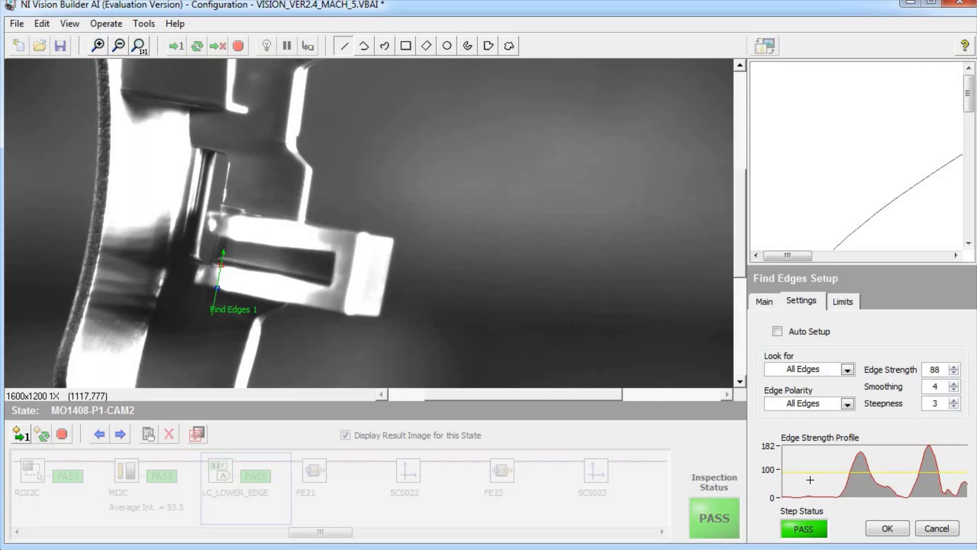
click(954, 367)
click(954, 367)
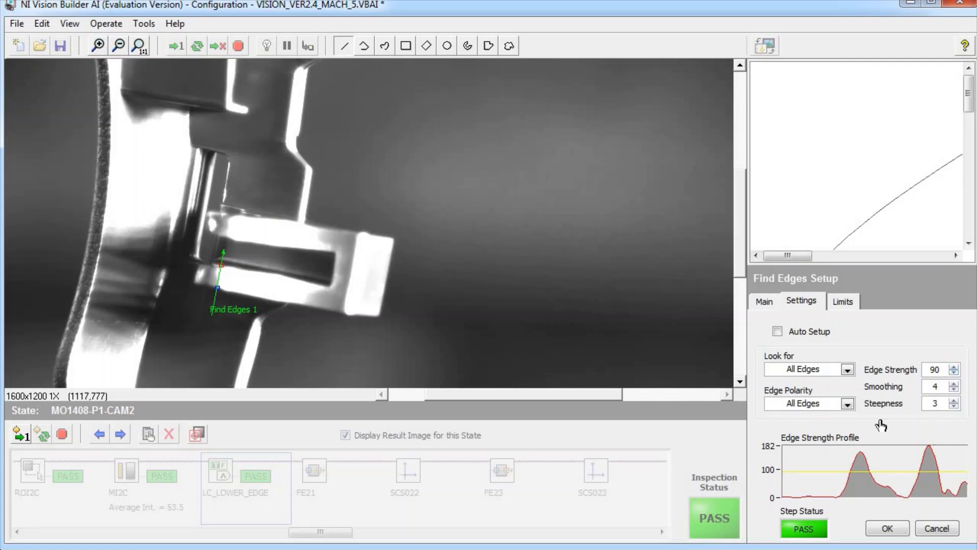
Step: Enable the Find Edges step's minimum number of edges limit, raise its value, and accept the step
click(845, 302)
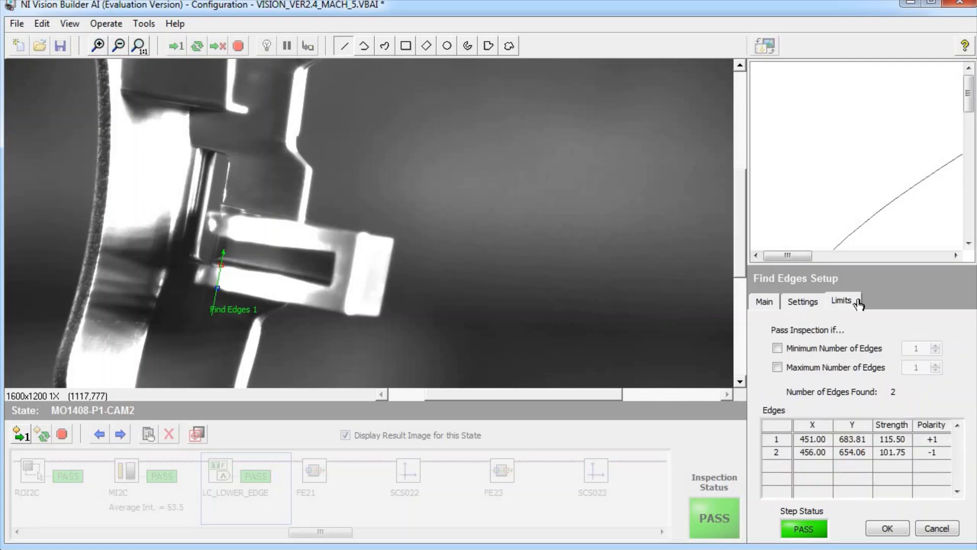
click(778, 351)
click(935, 346)
click(888, 529)
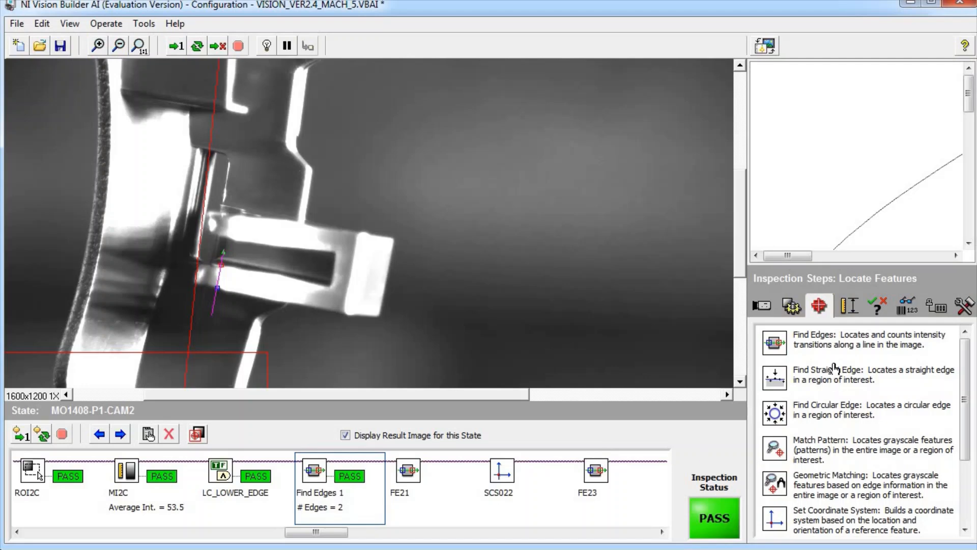
Step: Add a Geometry step measuring the distance between Edge [1] and Edge [2] of Find Edges 1
click(846, 307)
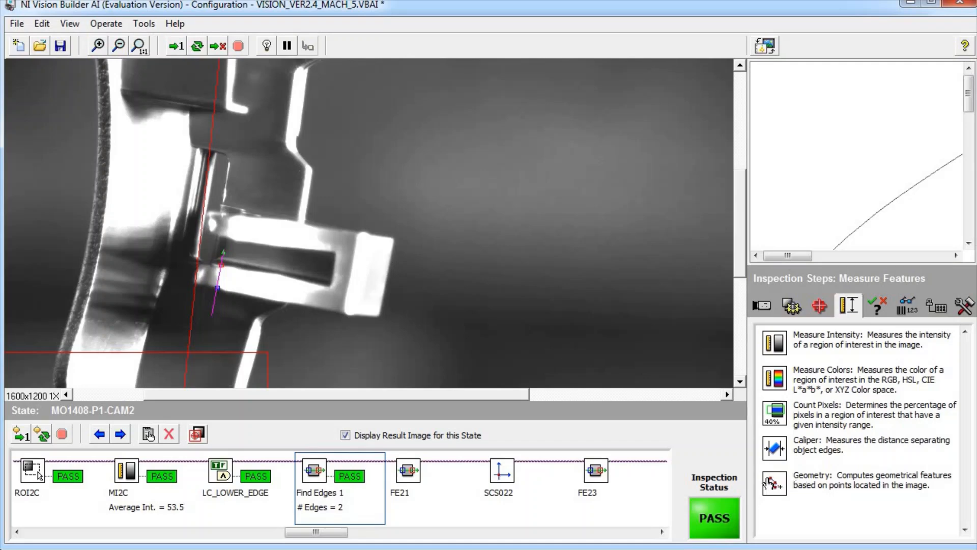
click(770, 482)
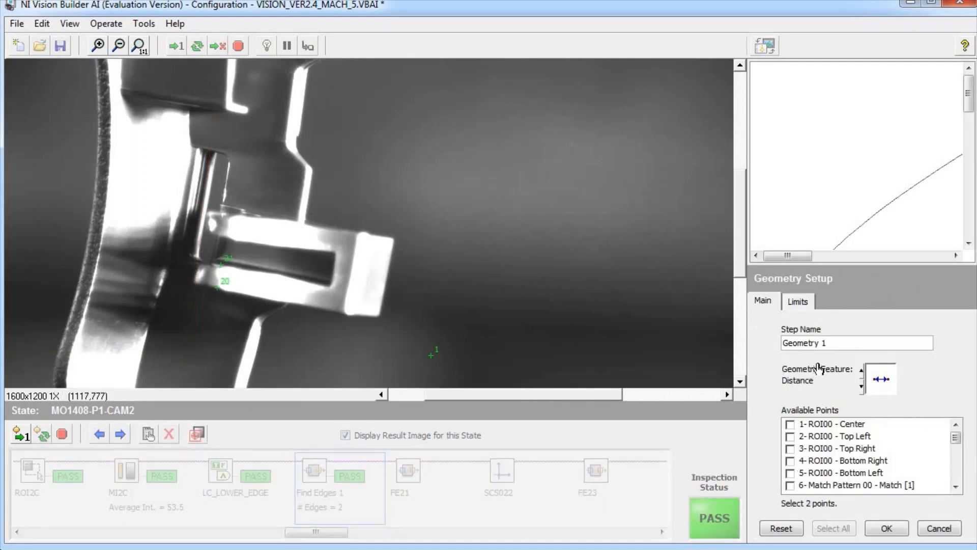
click(881, 382)
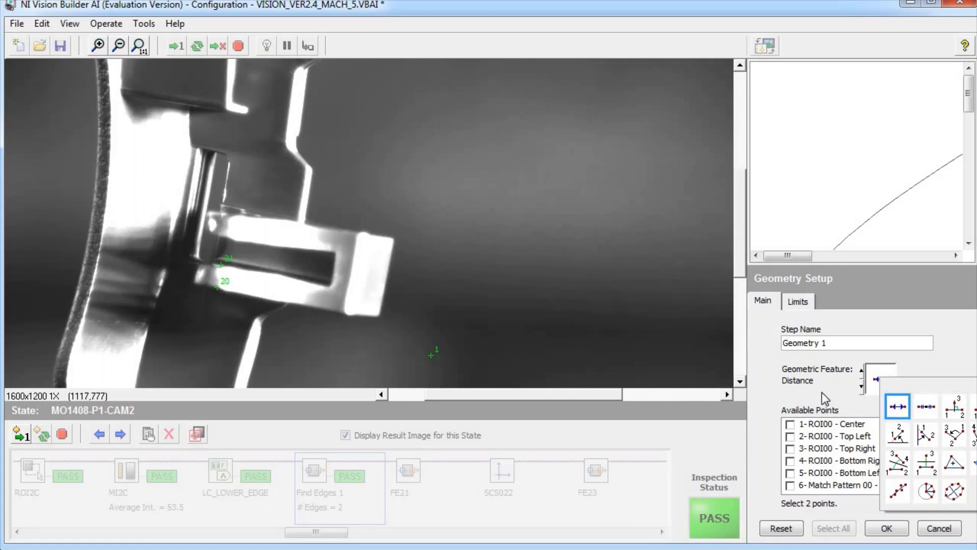
click(897, 413)
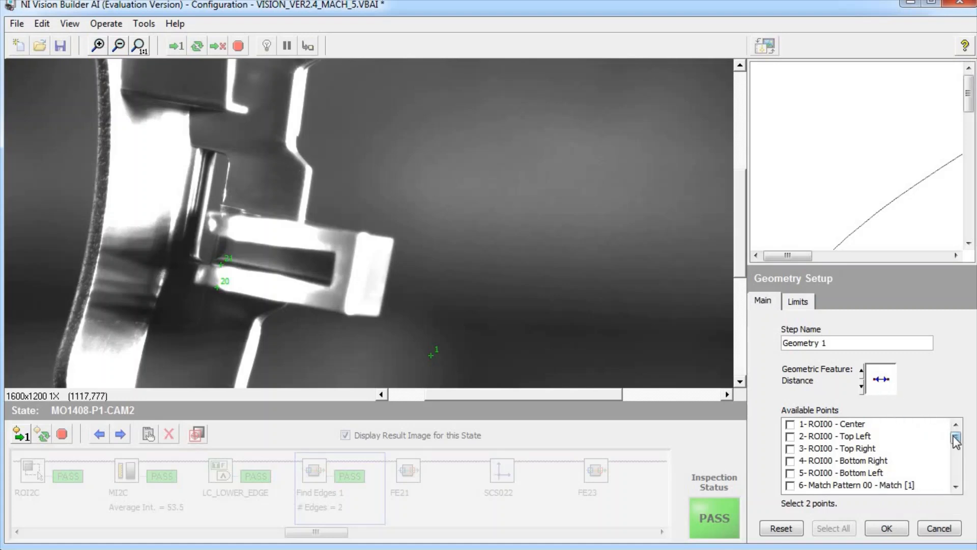
drag(956, 441, 955, 478)
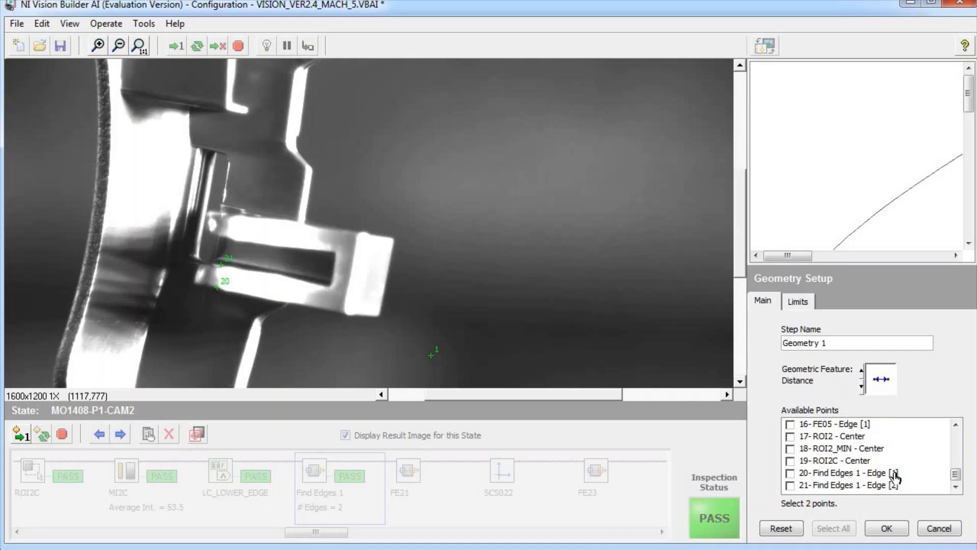
click(791, 473)
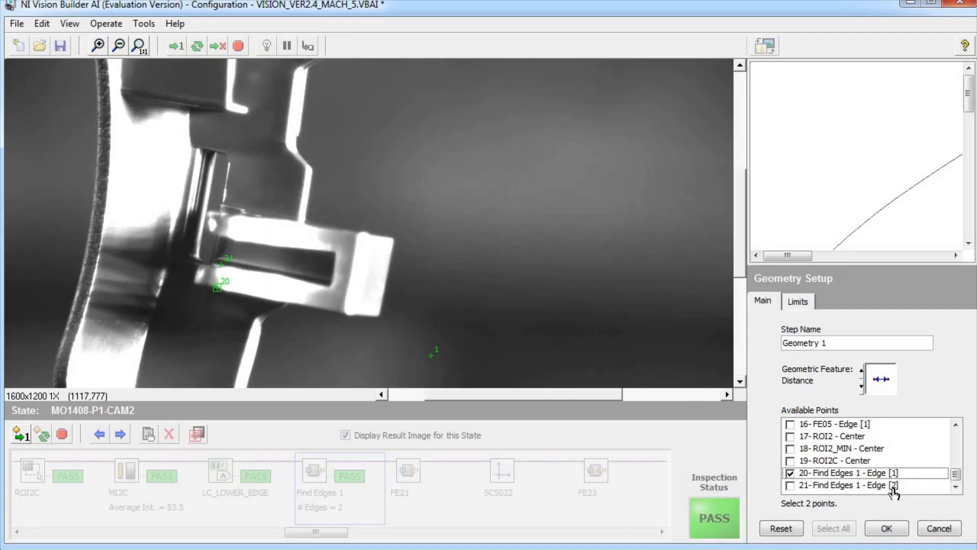
click(790, 487)
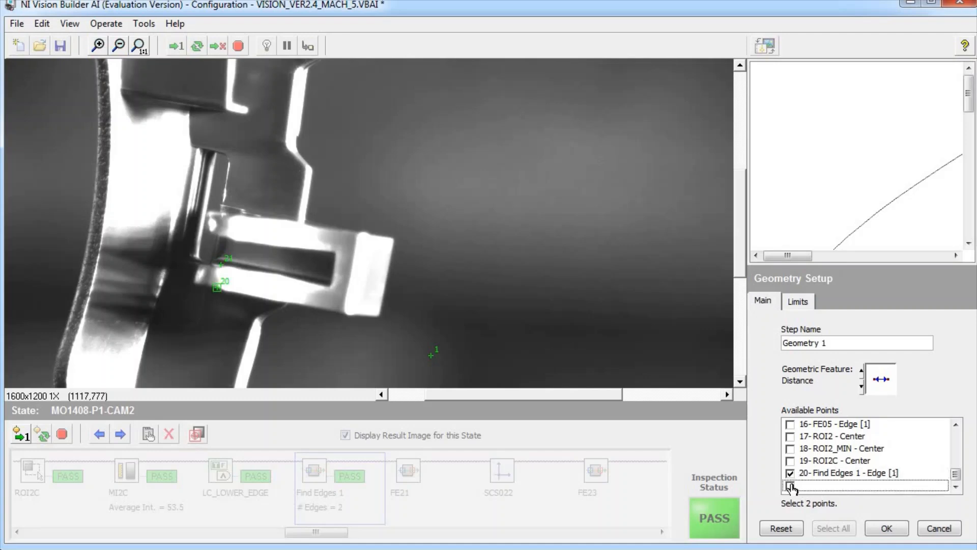
Step: Enable the Geometry step's minimum distance limit at 27 pixels and accept the step
click(803, 305)
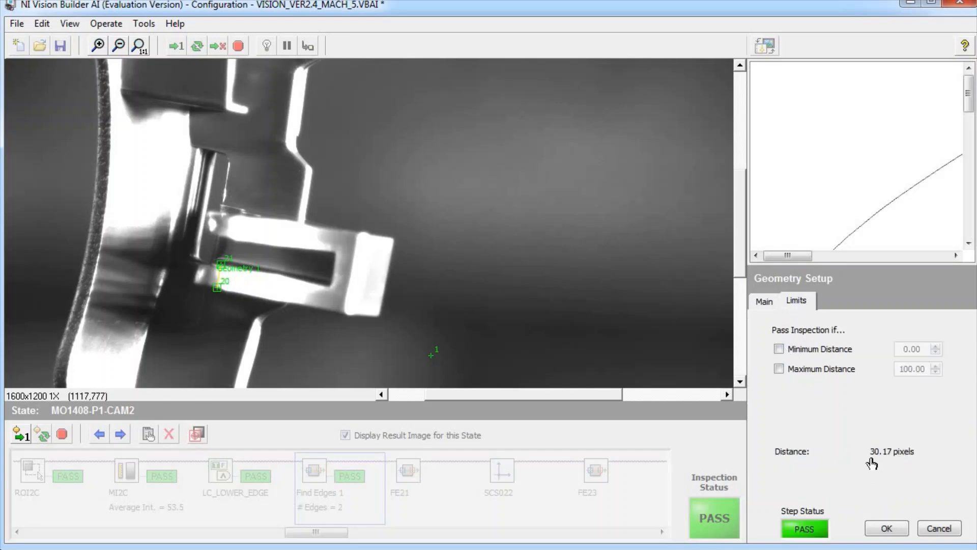
click(779, 349)
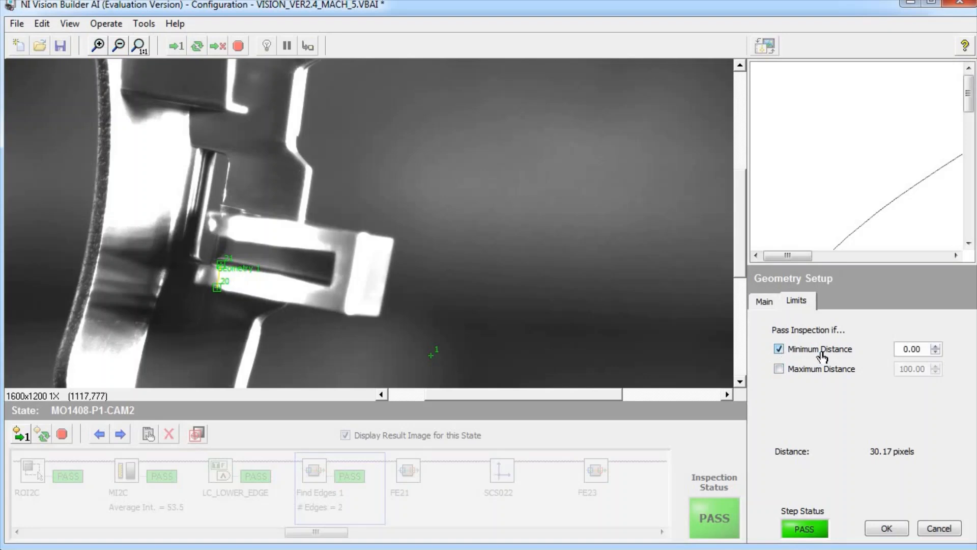
drag(923, 350, 835, 334)
text(27)
click(889, 529)
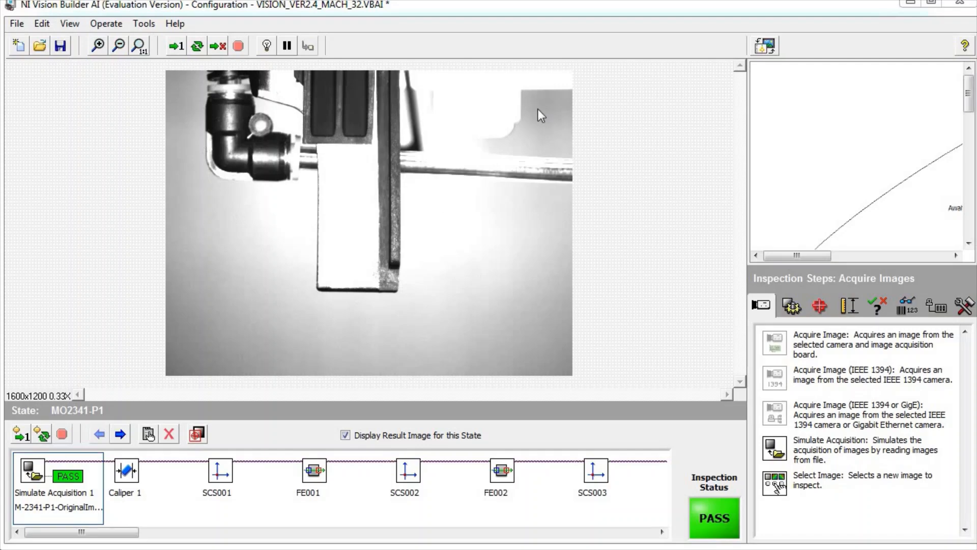
Step: Locate the MO2341-P1 state in the inspection's state diagram and return to its image
click(764, 46)
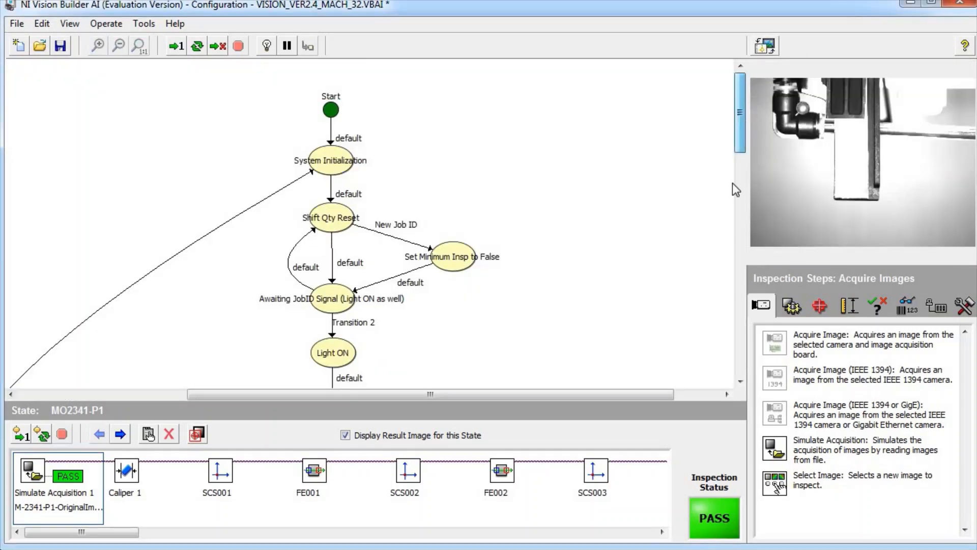
drag(739, 118, 743, 245)
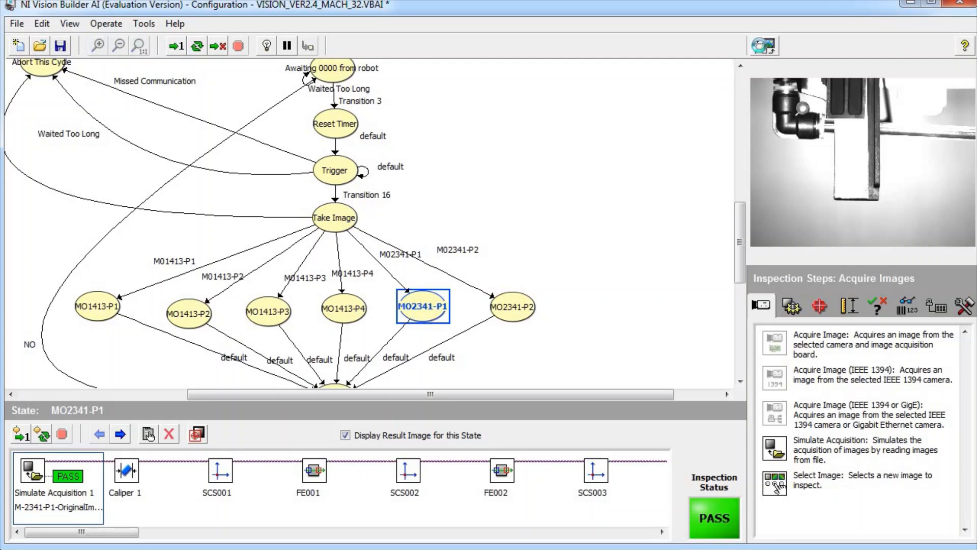
click(766, 46)
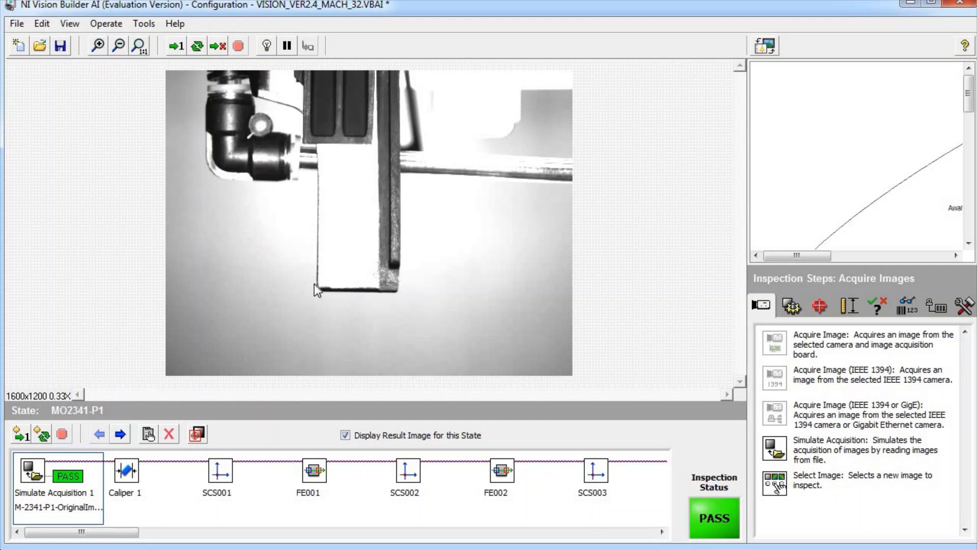
Step: Compare the M-2341-P1 part image in Windows Photo Viewer with the lower end of the part in the MO2341-P1 state
key(alt+Tab)
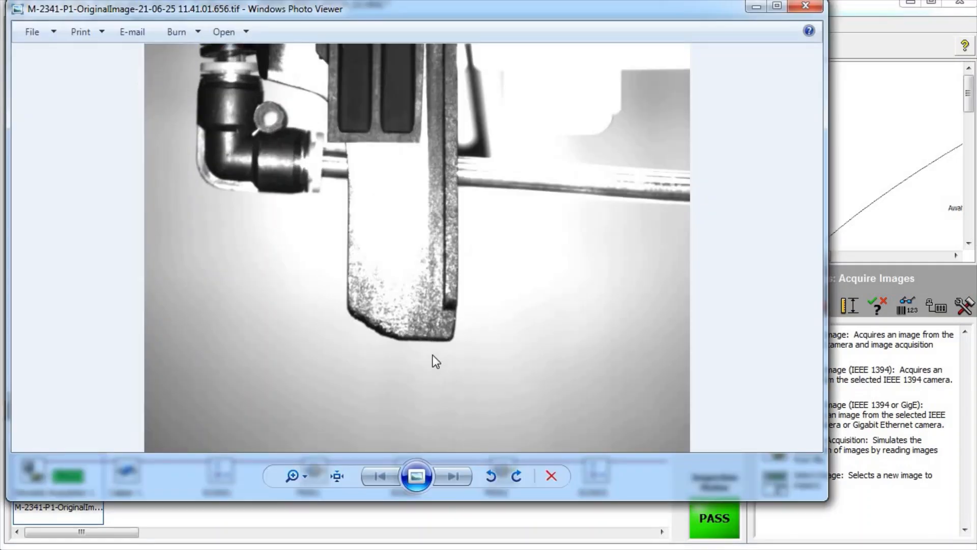
key(alt+Tab)
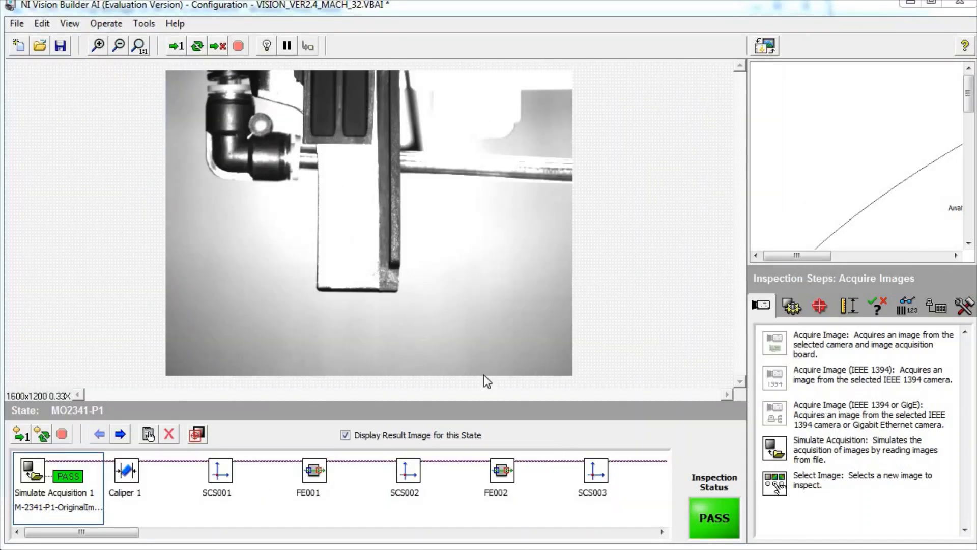
click(99, 46)
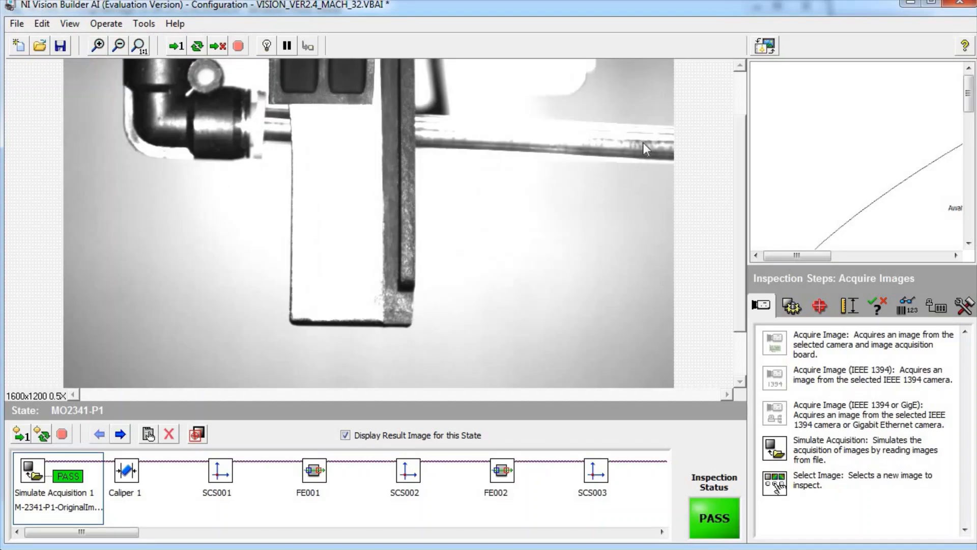
drag(738, 200, 736, 233)
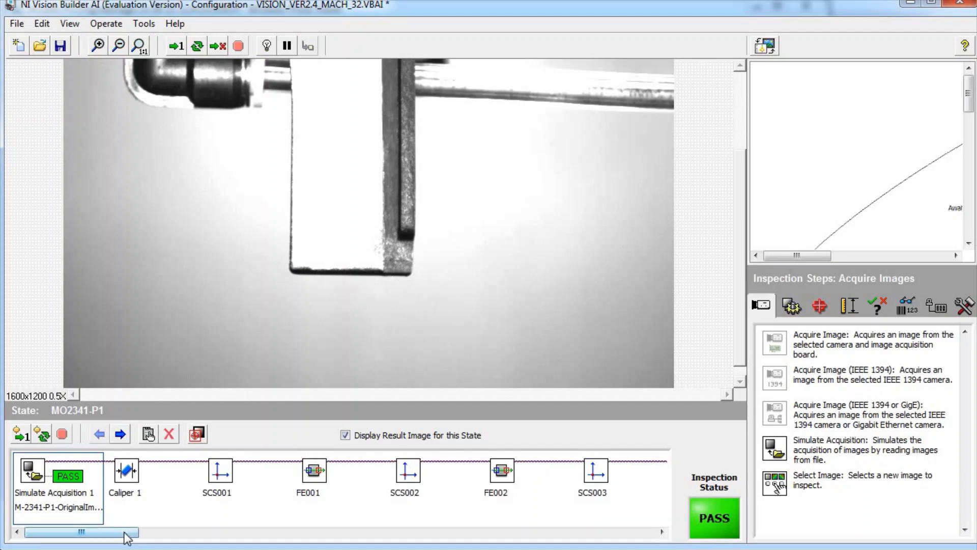
Step: Open the FSE104 straight-edge step of MO2341-P1 and review its search direction options
drag(124, 537, 489, 548)
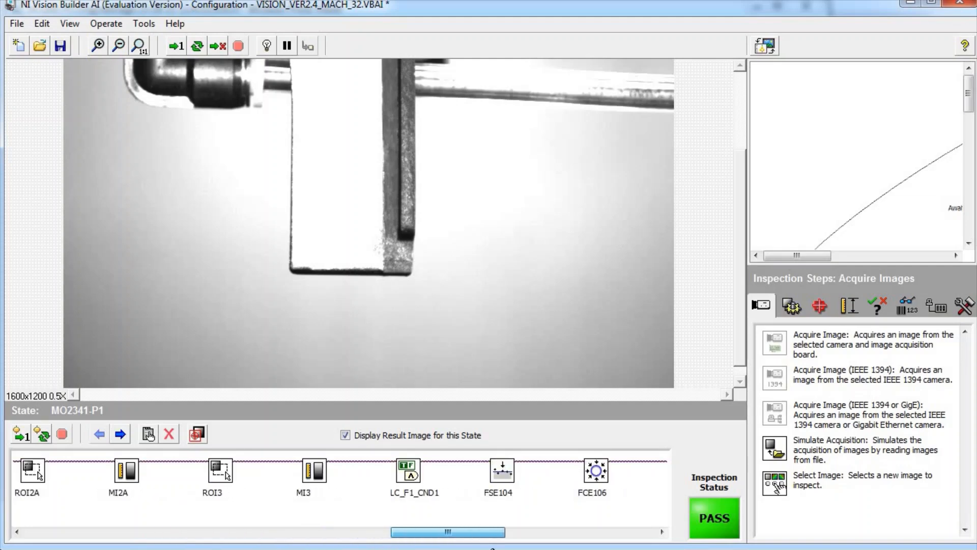
double_click(504, 476)
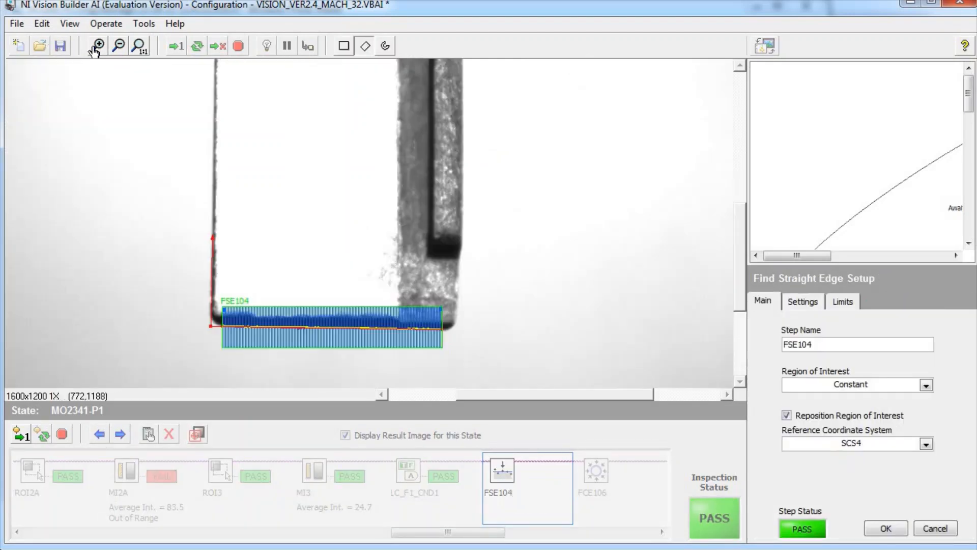
click(96, 47)
click(95, 48)
click(118, 46)
scroll(741, 222, down, 3)
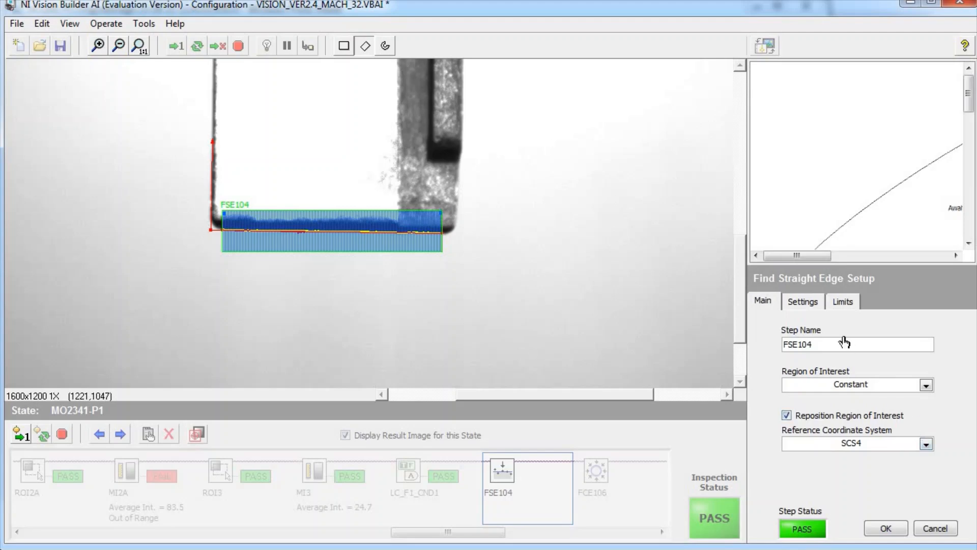
click(816, 308)
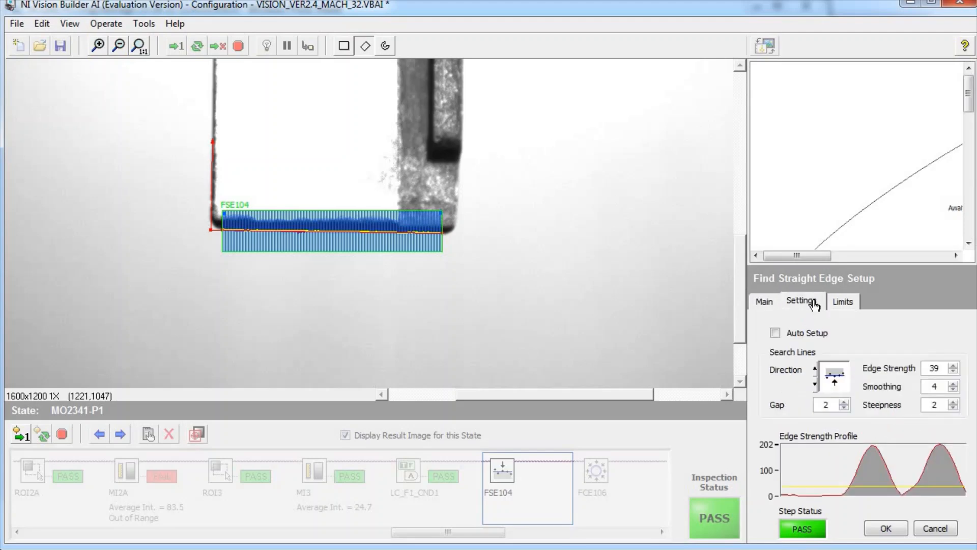
click(833, 379)
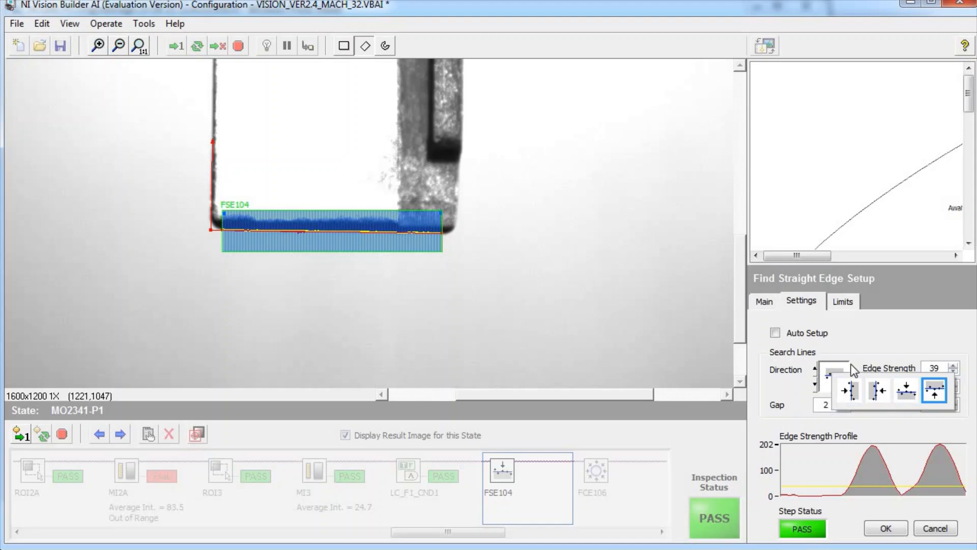
click(863, 344)
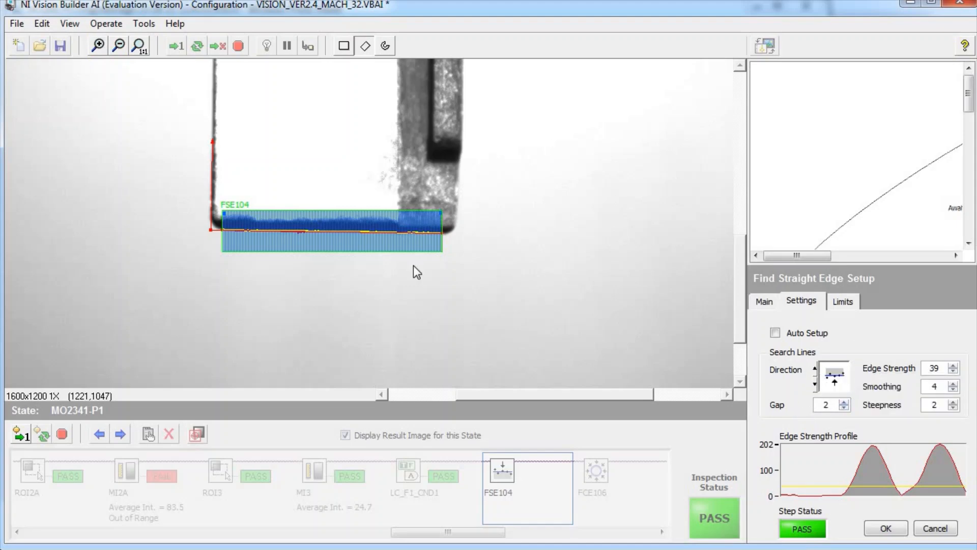
Step: Try search-line gaps of up to 6 on the FSE104 step, stepping the gap back to 2
click(845, 402)
click(844, 401)
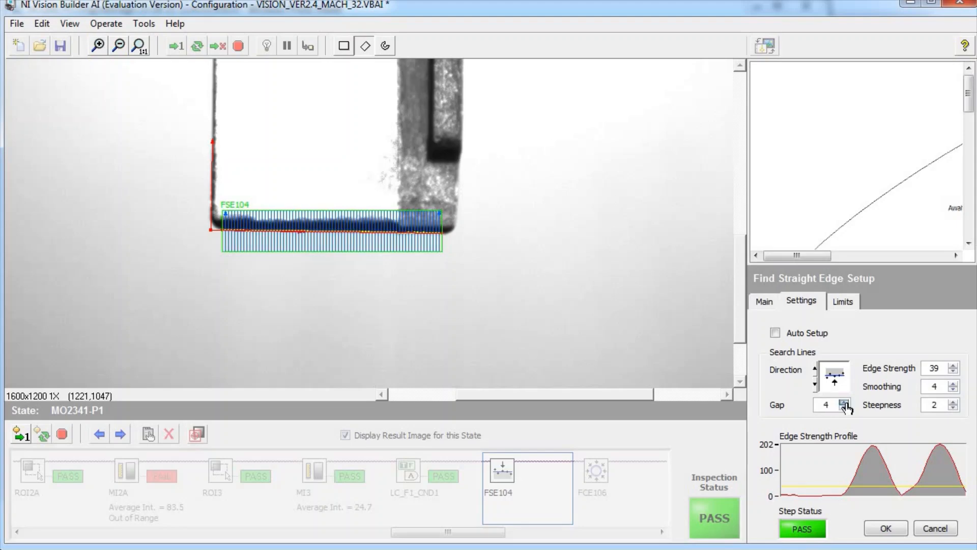
click(844, 402)
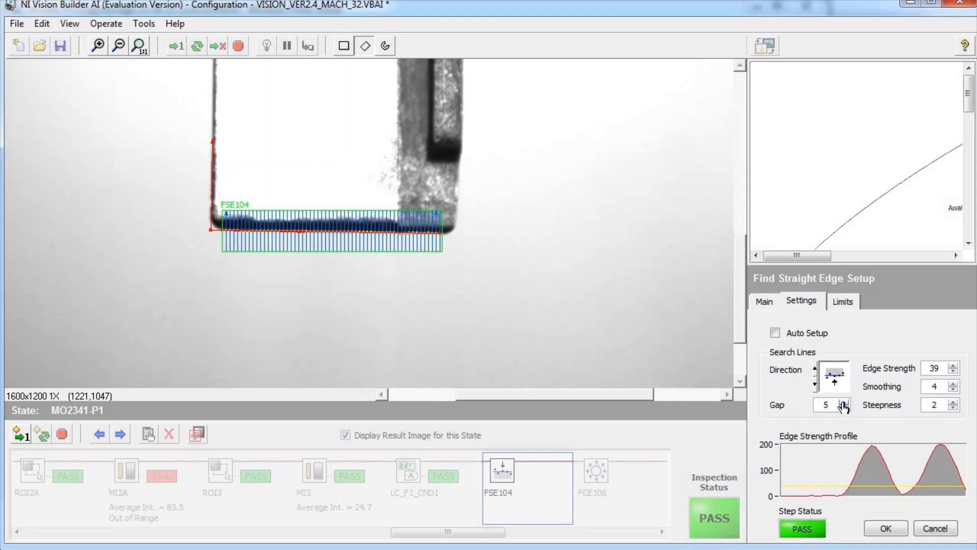
click(843, 402)
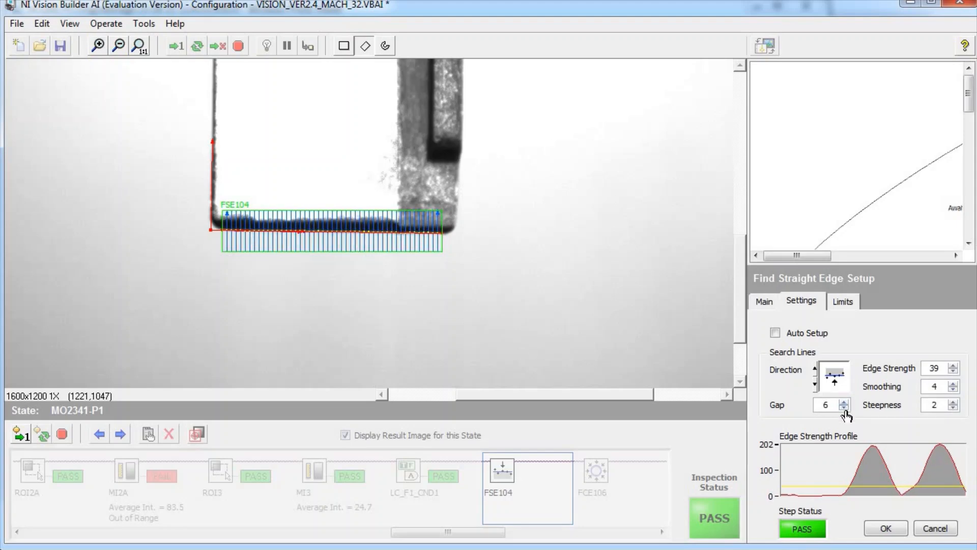
click(844, 408)
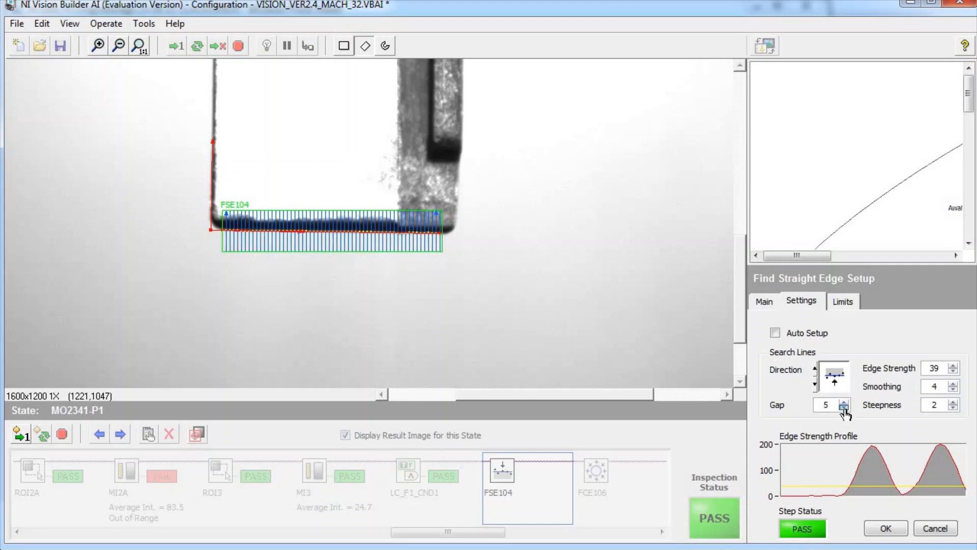
click(844, 408)
click(844, 407)
click(844, 407)
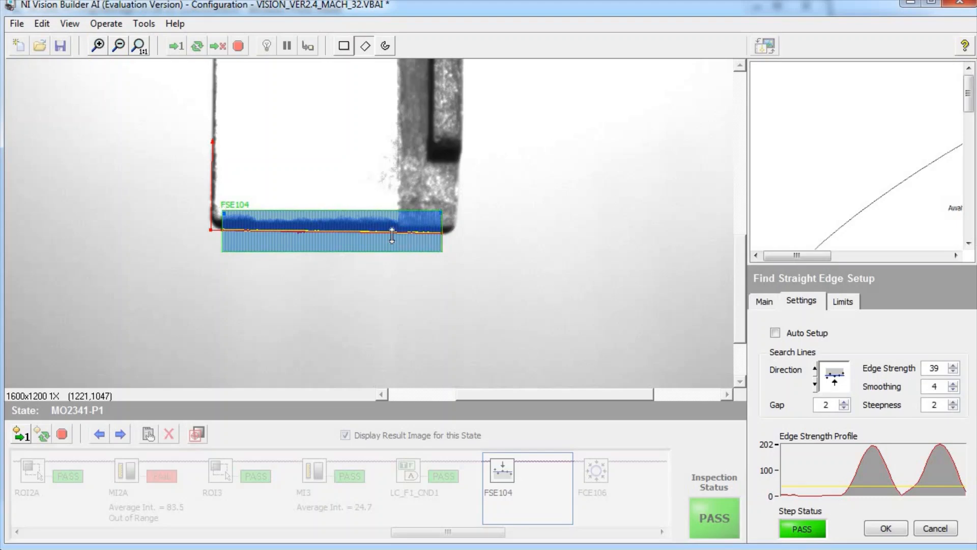
Step: Examine FSE104's detected edge line close up along with the step's angle, deviation and distance limits
click(93, 44)
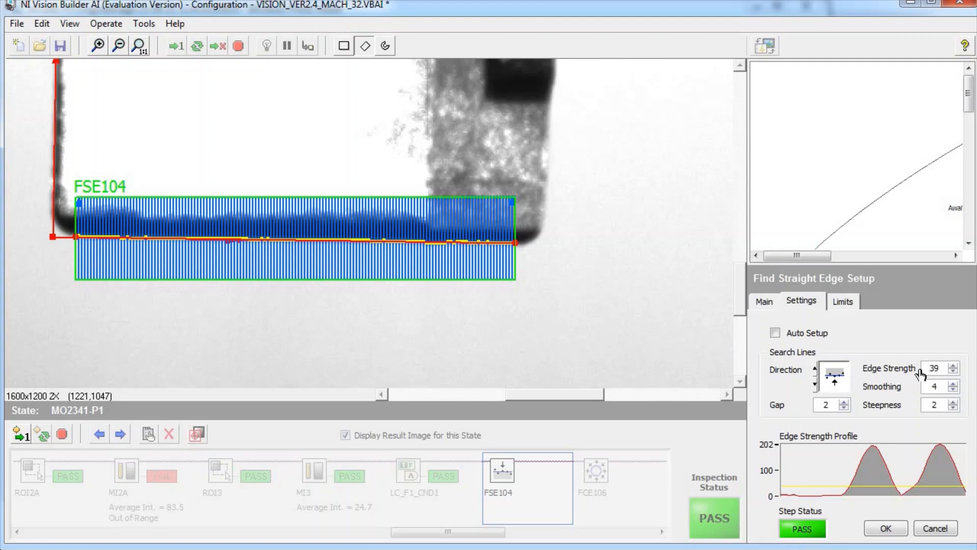
click(843, 303)
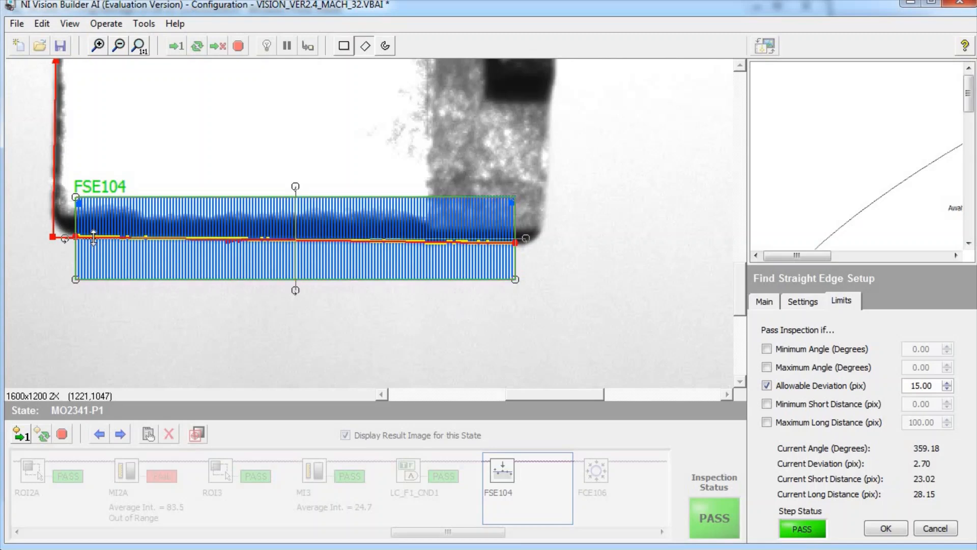
click(145, 246)
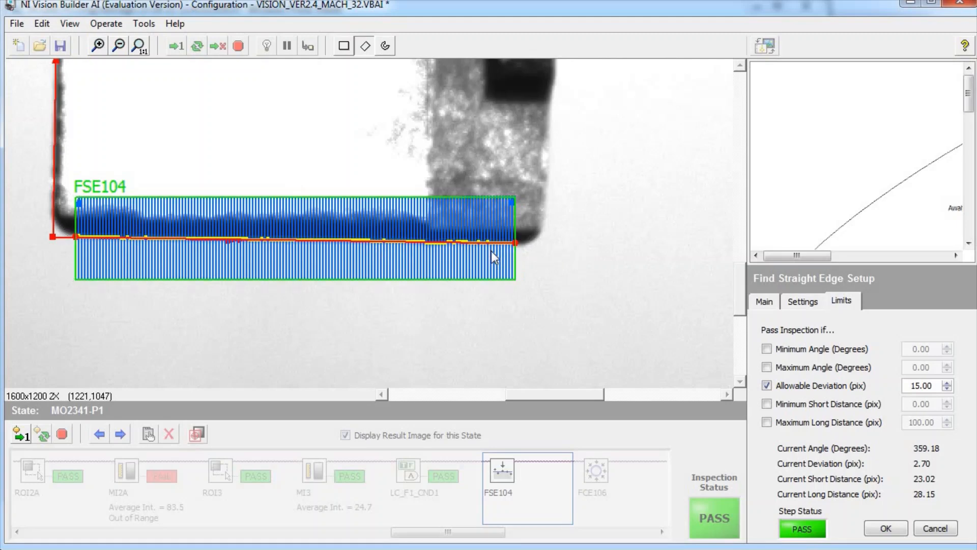
click(179, 234)
click(479, 284)
Step: Try a minimum angle limit of 357 and a maximum of 360 degrees on FSE104, and disable both again
click(766, 349)
click(767, 367)
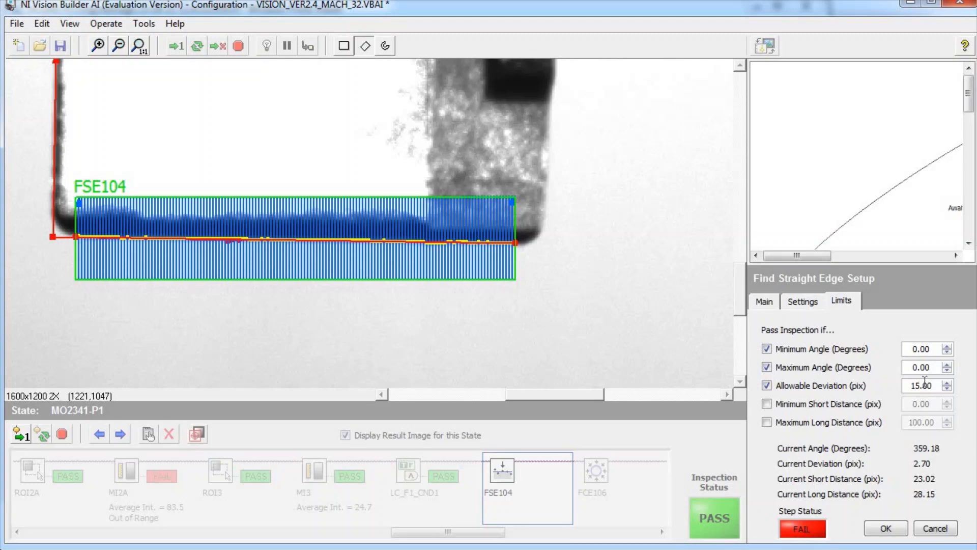
double_click(931, 351)
text(357)
double_click(937, 370)
text(2)
key(BackSpace)
text(360.)
click(961, 336)
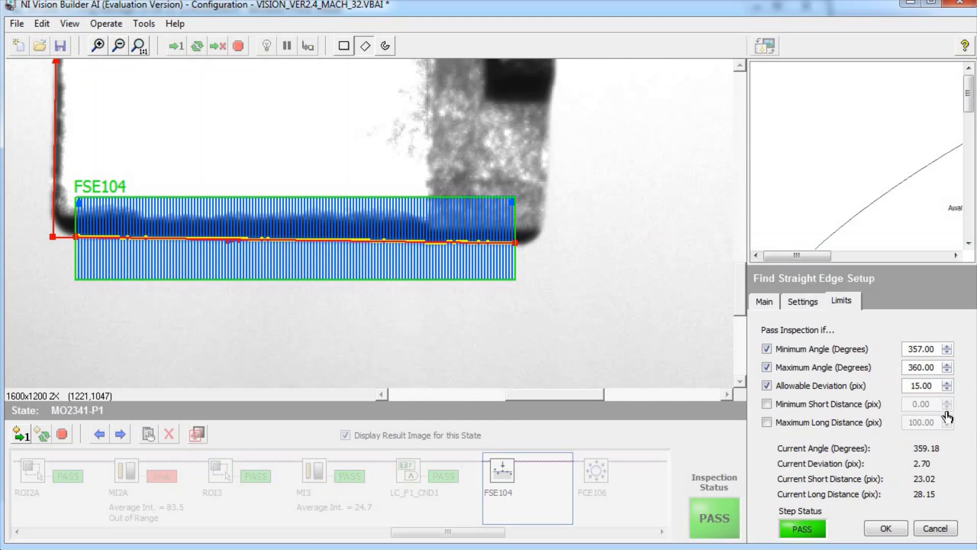
click(767, 368)
click(766, 349)
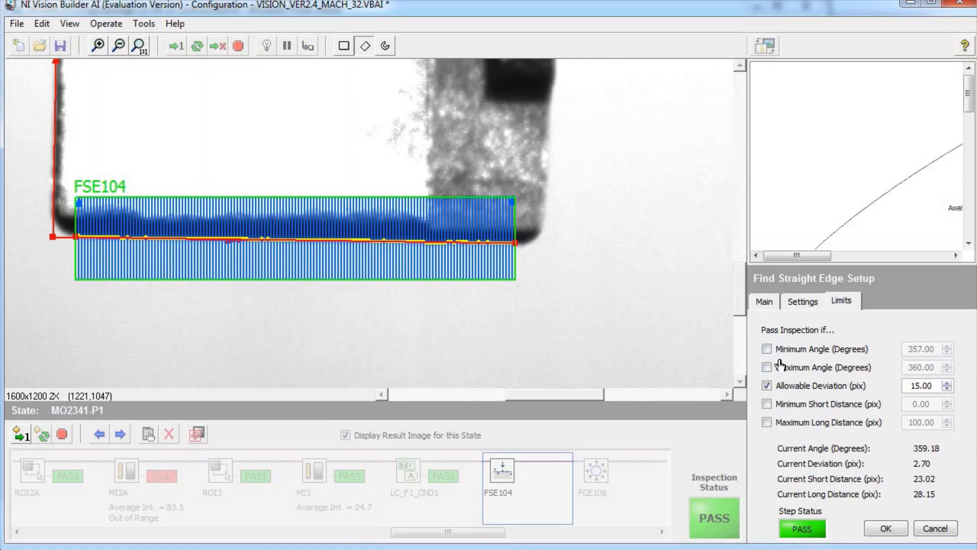
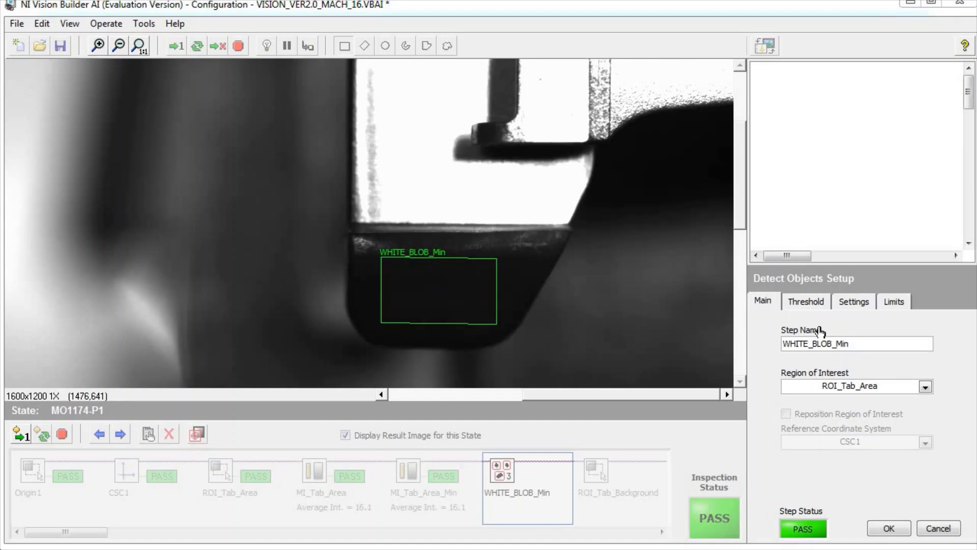
Step: Review the threshold, object-size settings and object-count limits of the WHITE_BLOB_Min Detect Objects step, and accept it
click(815, 305)
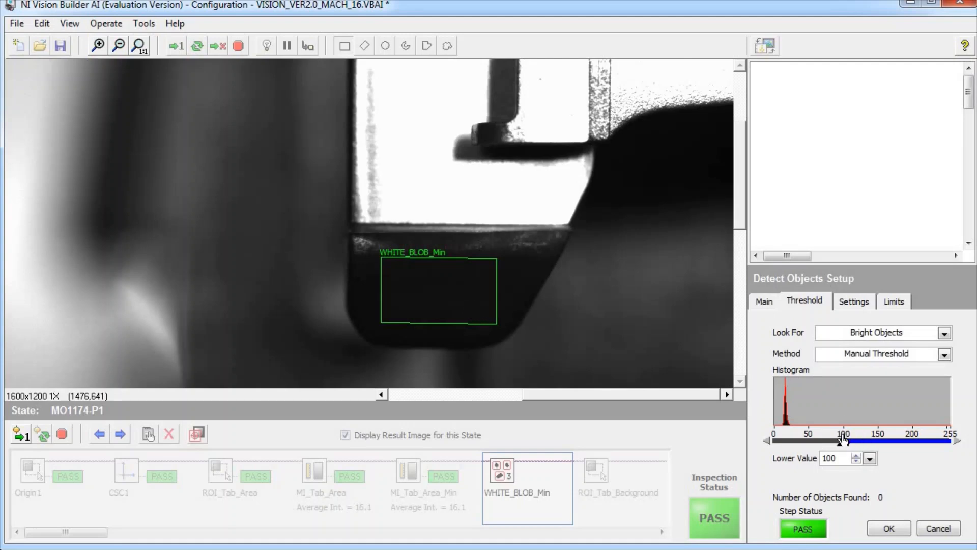
click(852, 302)
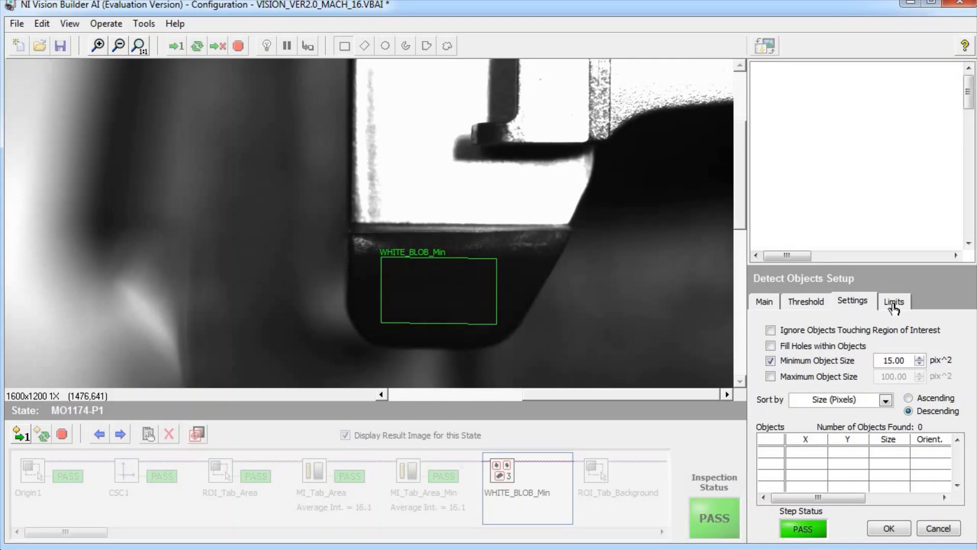
click(895, 304)
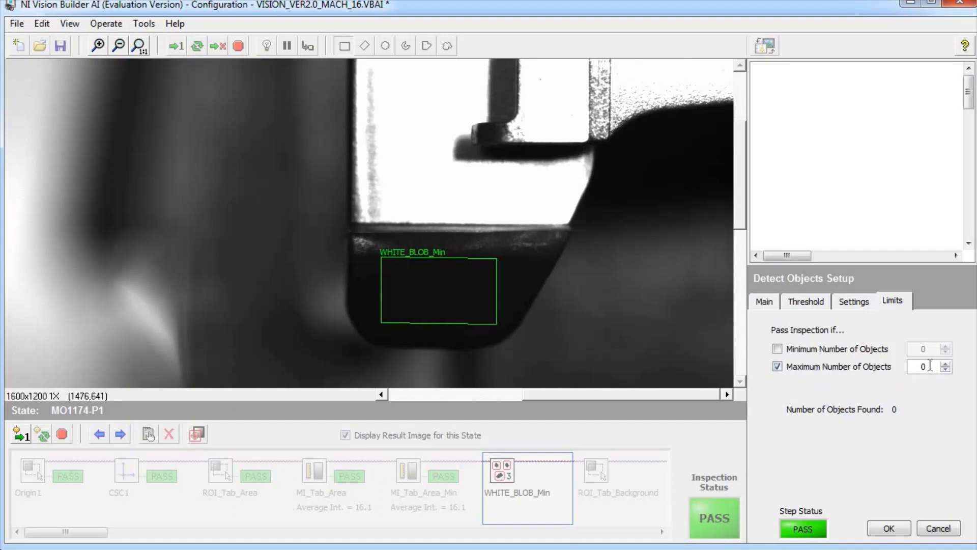
click(886, 530)
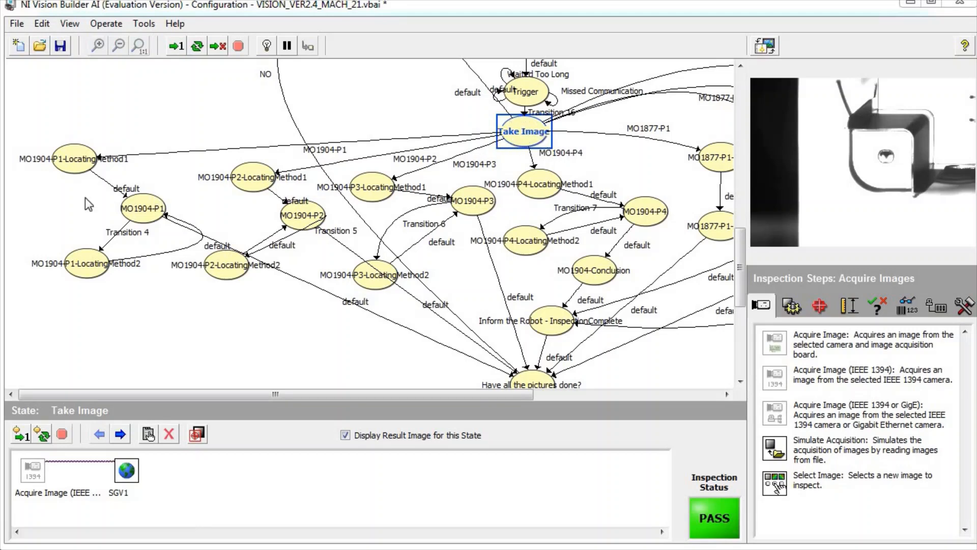
Step: Add a Simulate Acquisition step after SaveOriginalImages in the MO1904-P1-LocatingMethod1 state, with cycling through folder images turned off
click(83, 163)
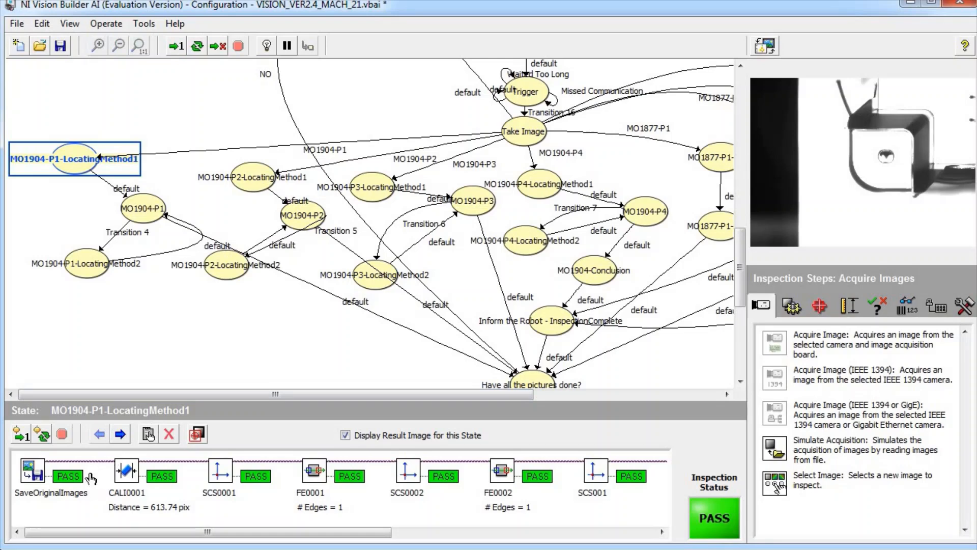
click(62, 477)
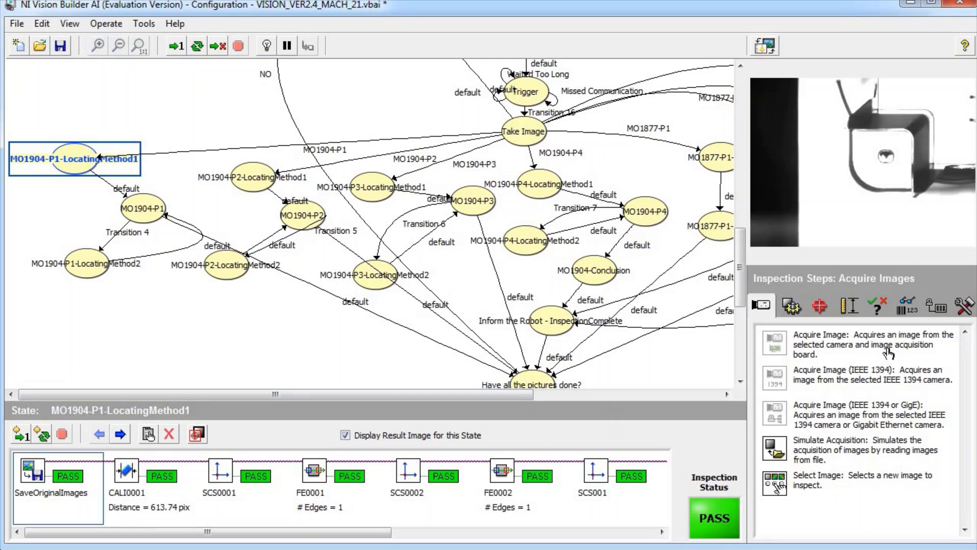
click(777, 448)
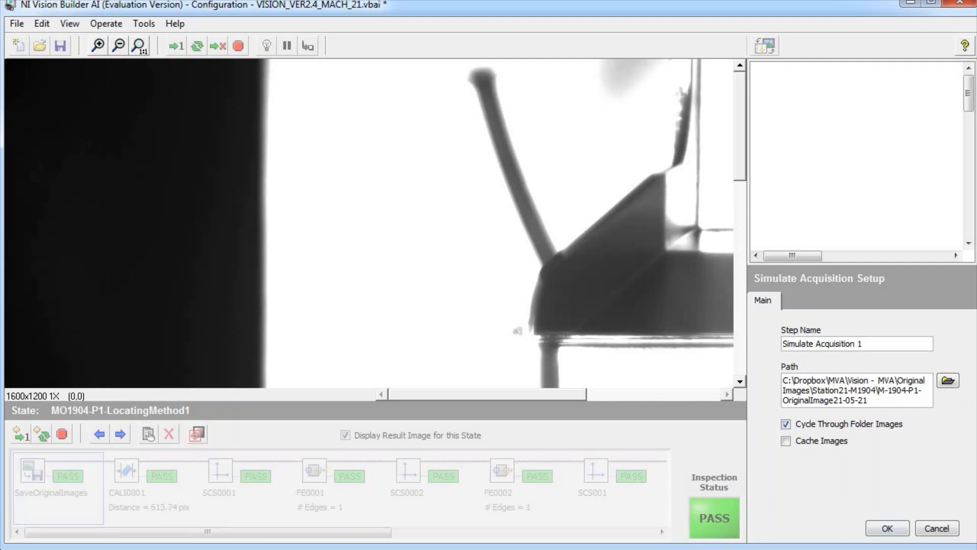
click(786, 424)
click(886, 529)
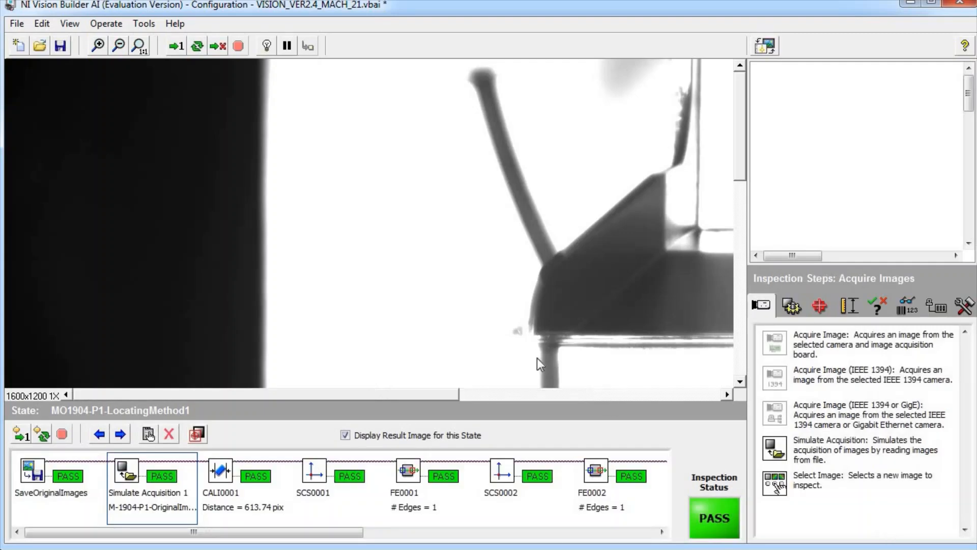
Step: View the whole simulated image with the results of all locating steps through Set Variable 1
click(120, 46)
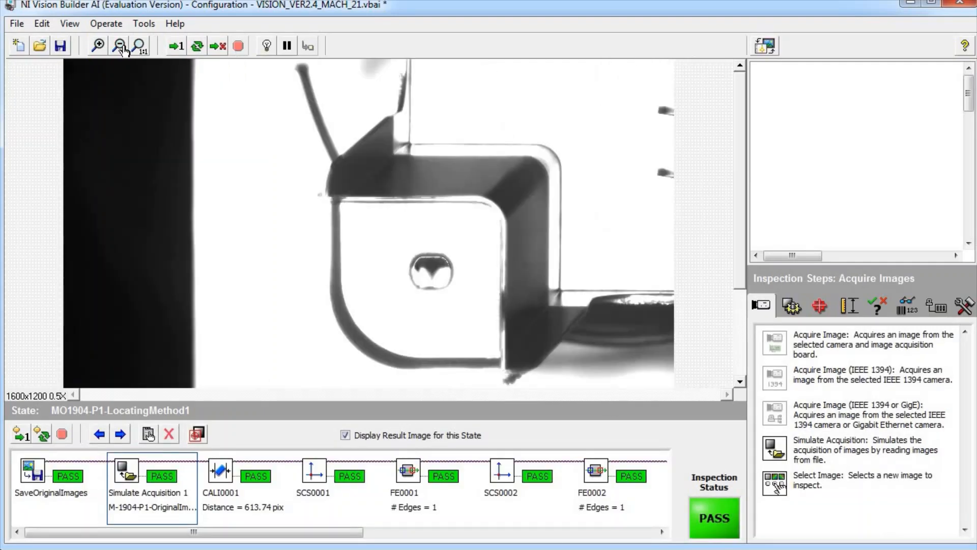
click(121, 47)
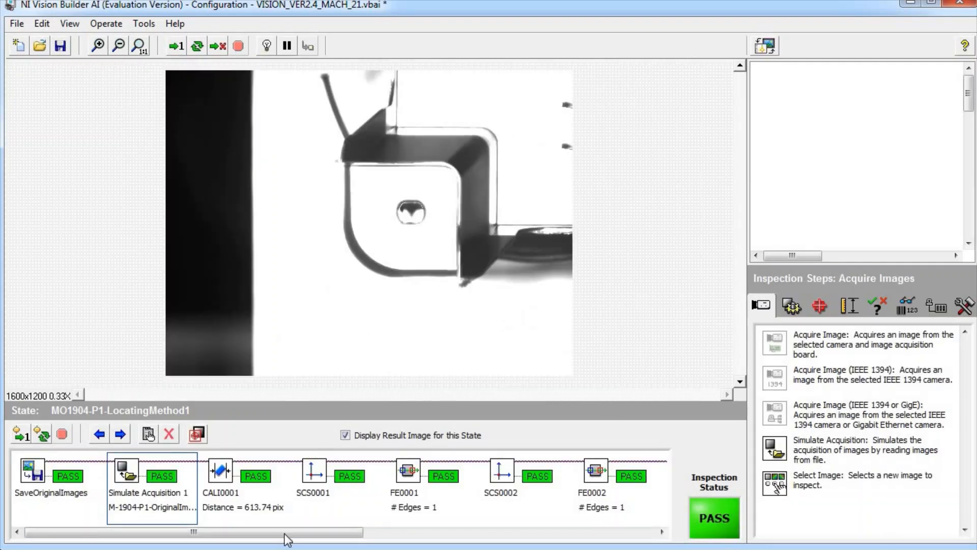
drag(285, 532, 577, 532)
click(613, 480)
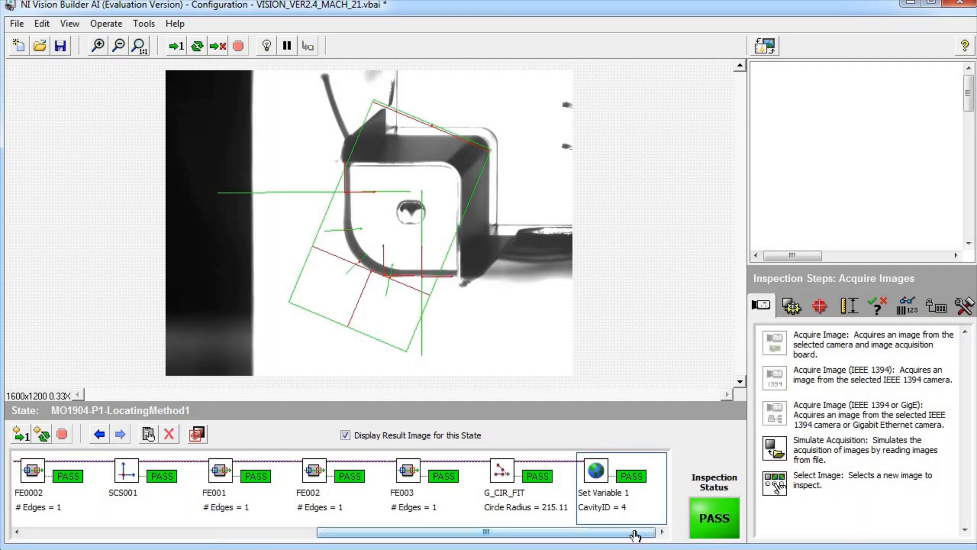
drag(635, 532, 343, 532)
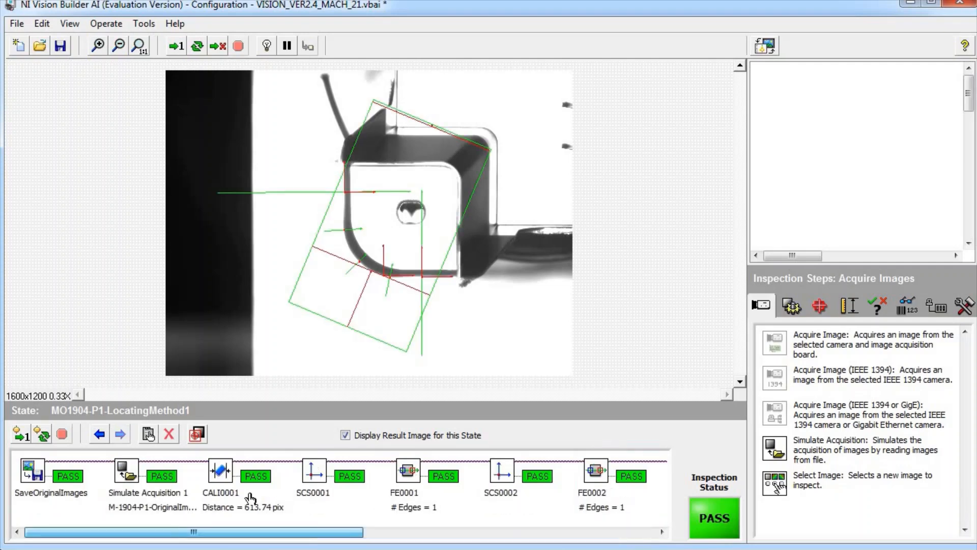
Step: Inspect the CALI0001 caliper region and the origin of the SCS0001 coordinate system on the part
double_click(230, 477)
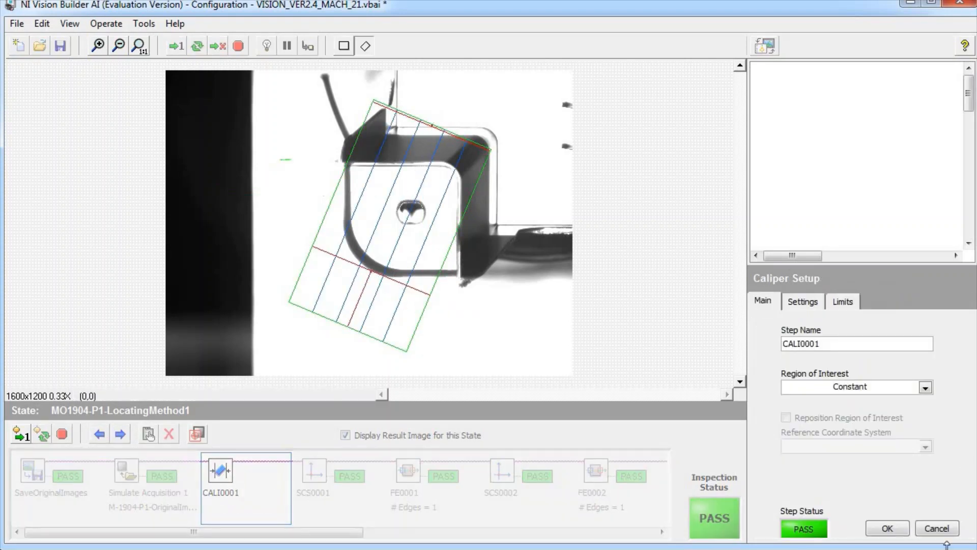
click(887, 528)
double_click(349, 477)
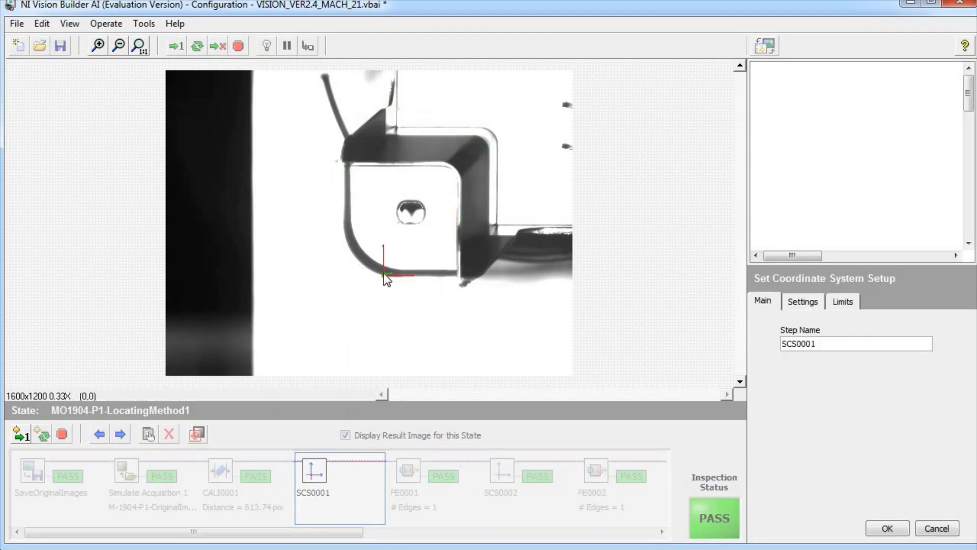
click(924, 529)
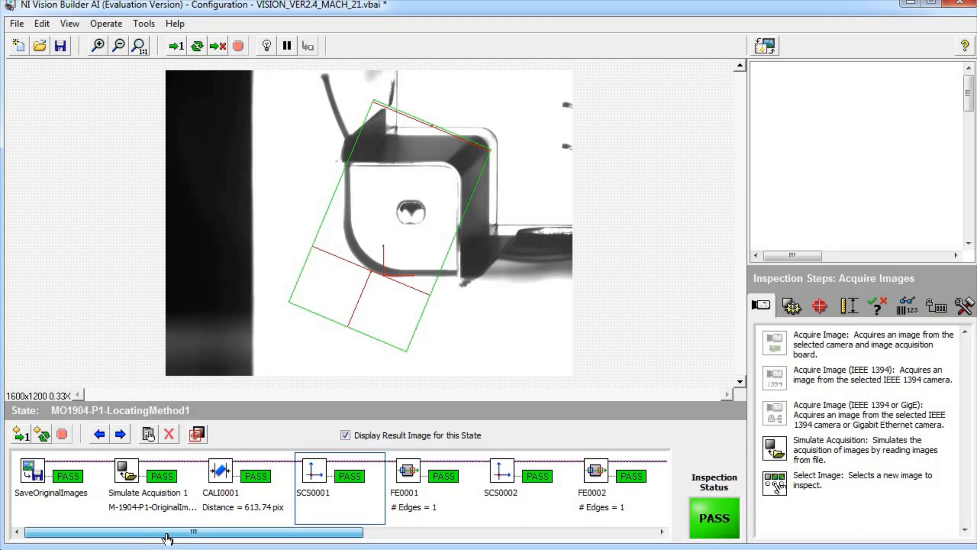
Step: Examine where the FE0001 and FE0002 edge-search lines cross the part
drag(155, 533, 204, 540)
click(312, 476)
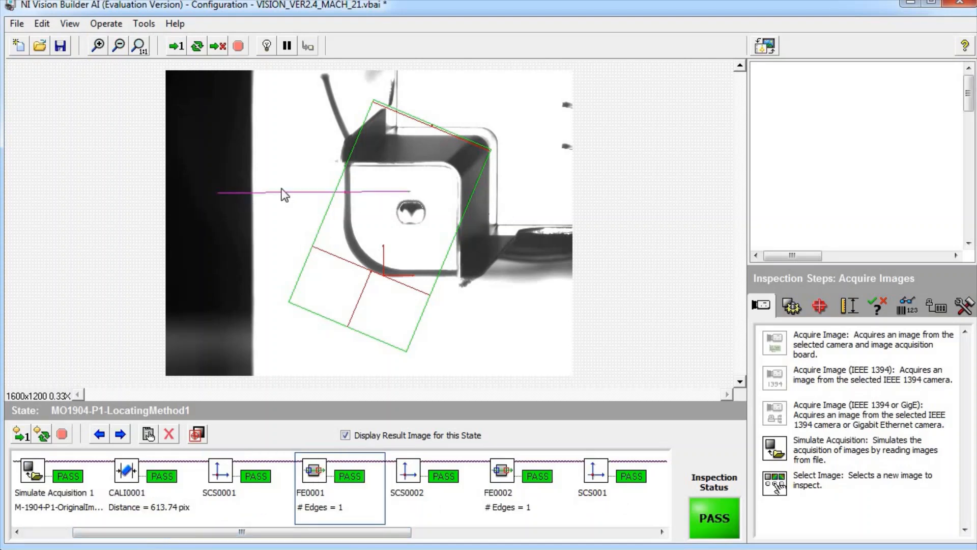
click(514, 487)
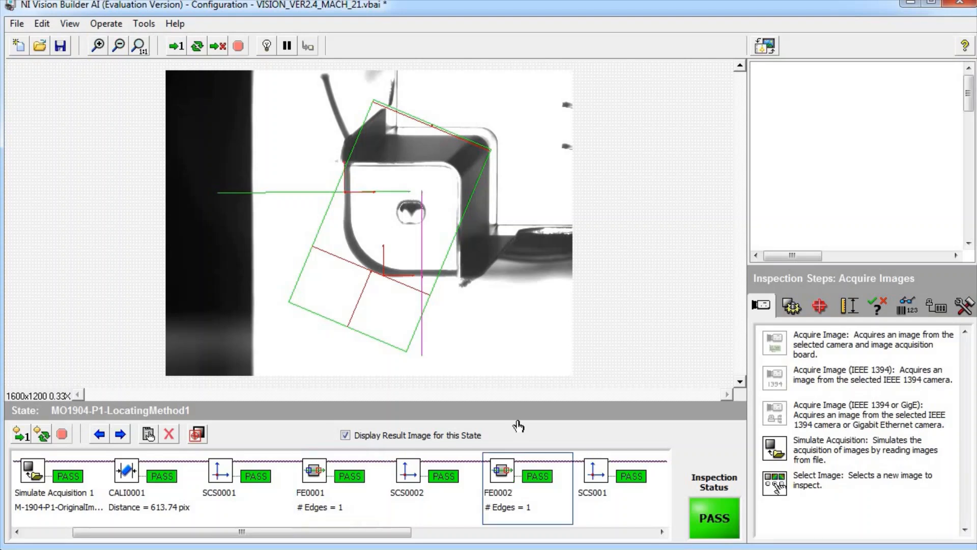
Step: Examine where the FE001, FE002 and FE003 edge-search lines cross the part's curved corner and which coordinate system FE001 references
drag(385, 531, 484, 534)
click(496, 483)
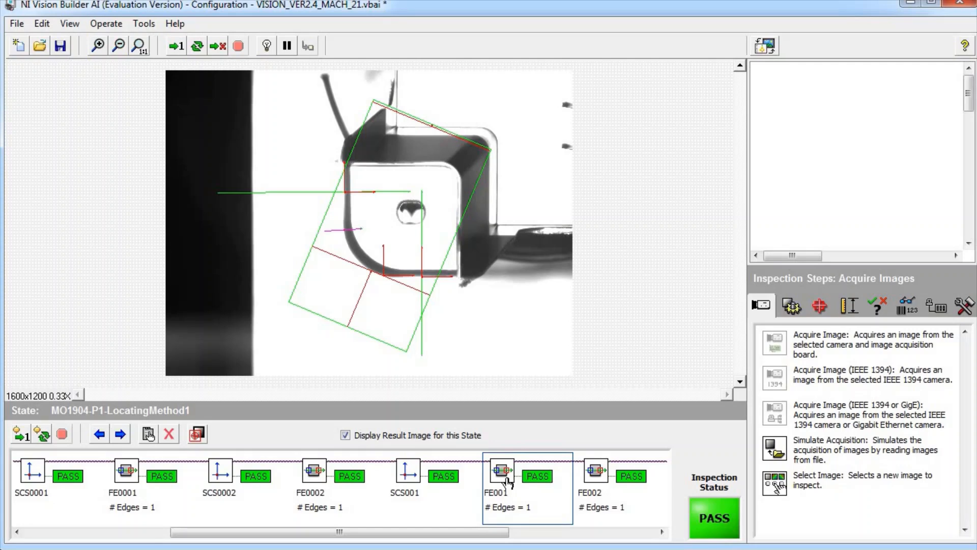
double_click(507, 480)
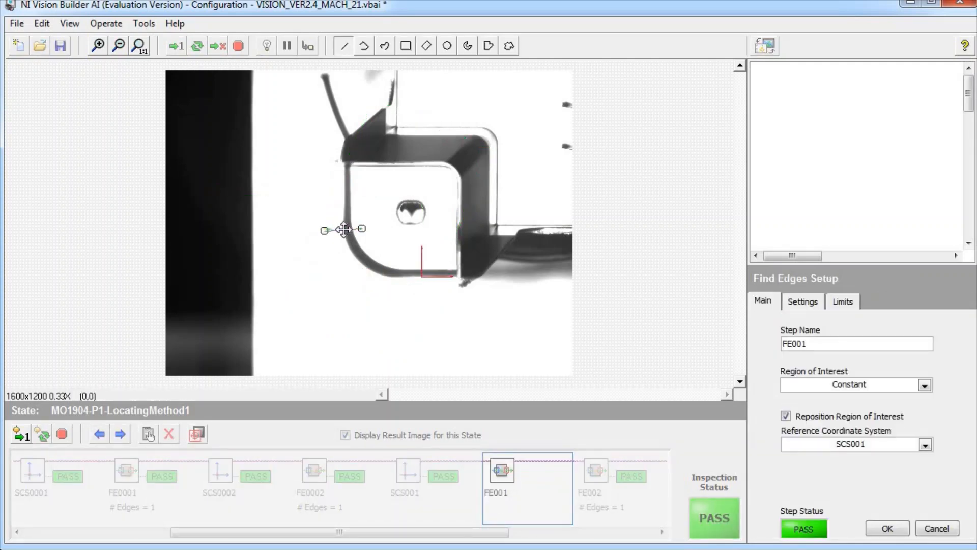
click(945, 532)
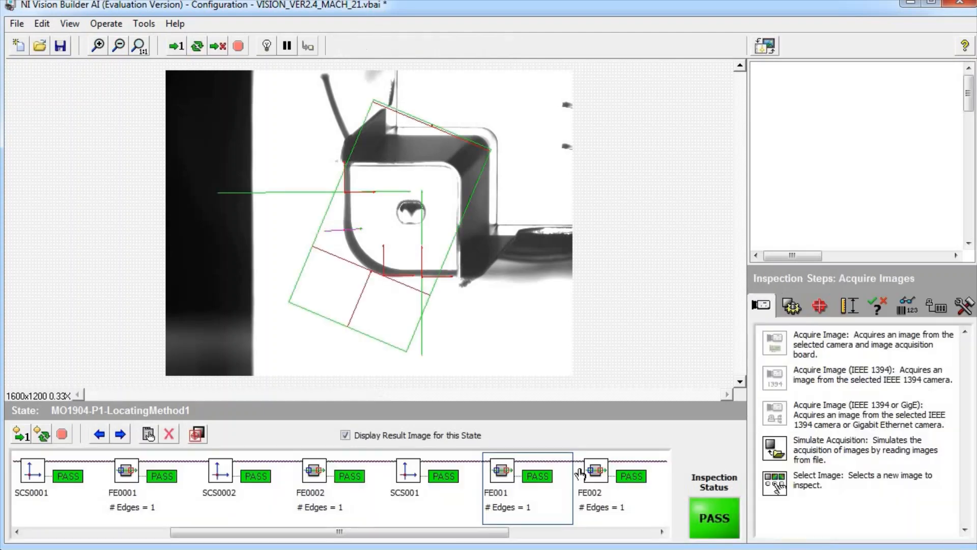
click(609, 481)
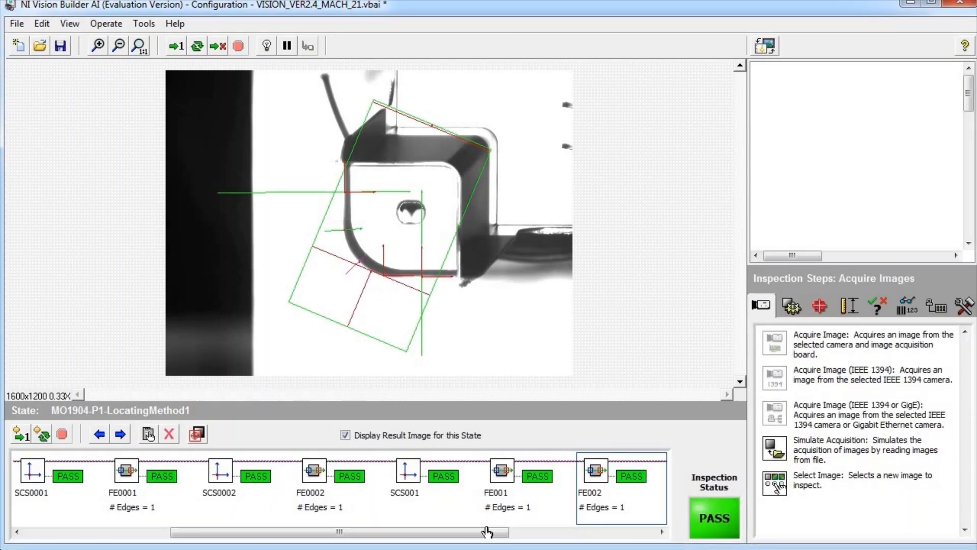
drag(488, 532, 557, 532)
click(594, 478)
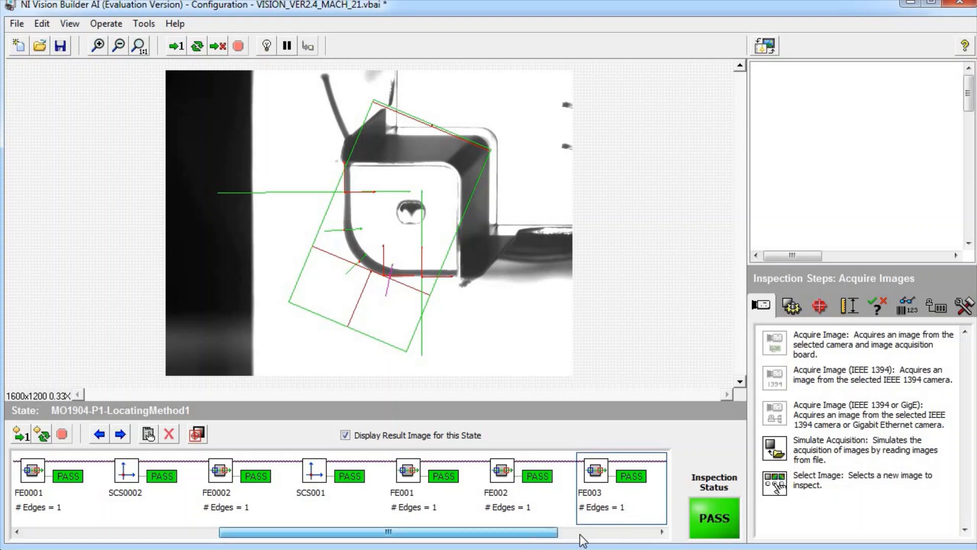
Step: Review the G_CIR_FIT geometry step's Circle Fit feature and its selected FE001, FE002 and FE003 edge points
drag(550, 532, 599, 532)
click(597, 474)
double_click(597, 474)
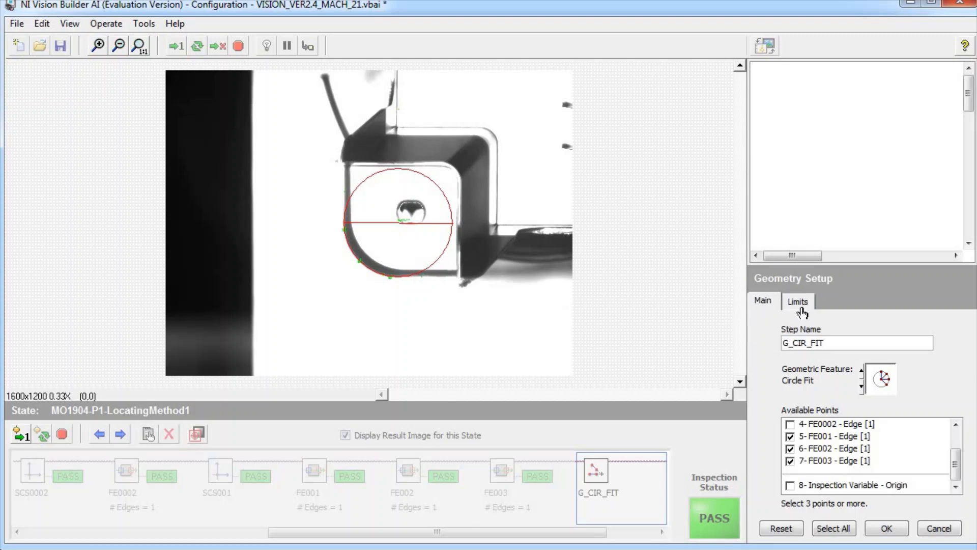
click(881, 379)
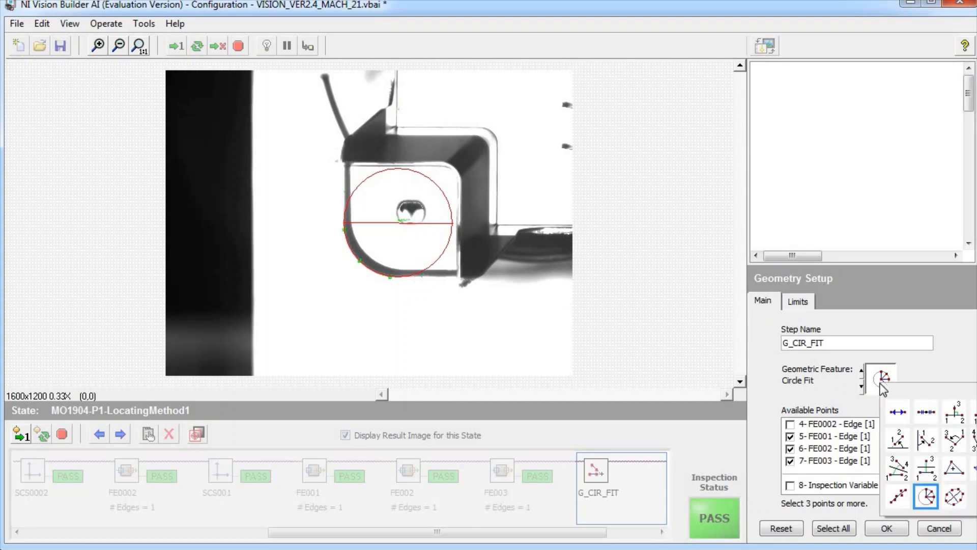
click(926, 498)
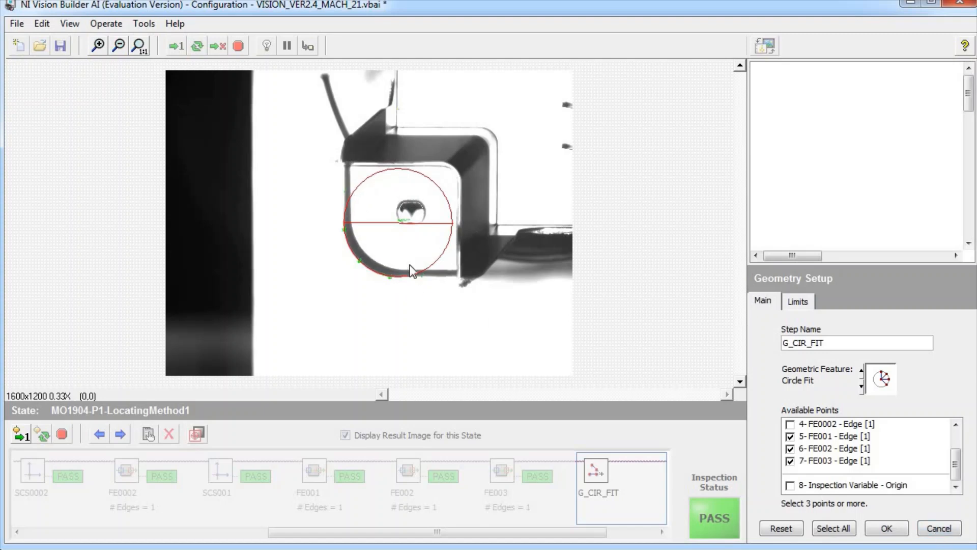
click(939, 530)
Step: Check which G_CIR_FIT measurements Set Variable 1 assigns to the Origin.X, Origin.Y and Radius variables
drag(409, 532, 481, 540)
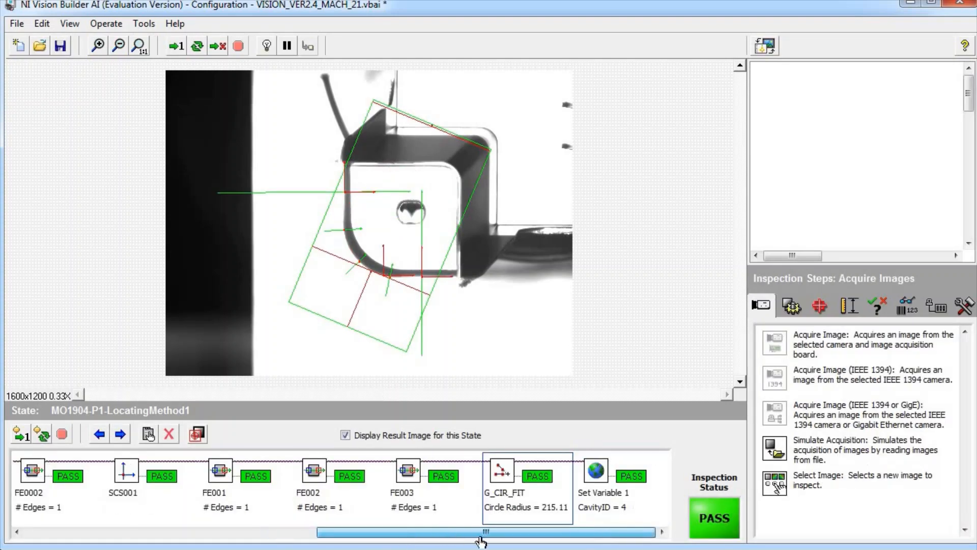
double_click(597, 473)
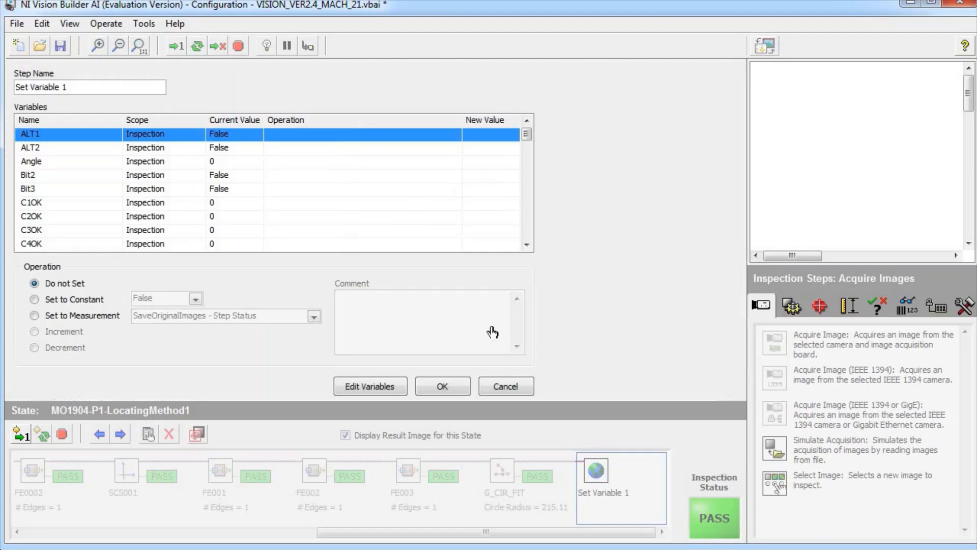
drag(527, 135, 526, 172)
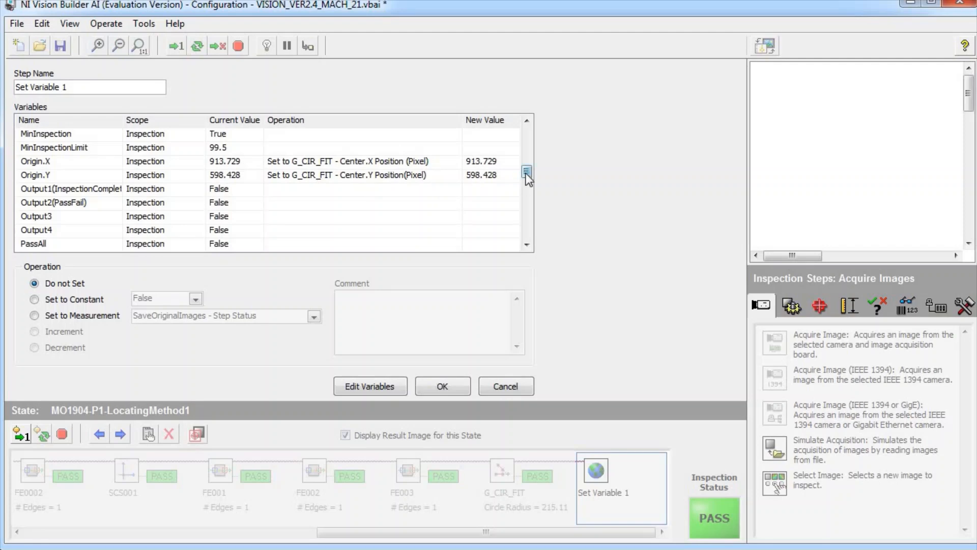
drag(527, 176, 527, 186)
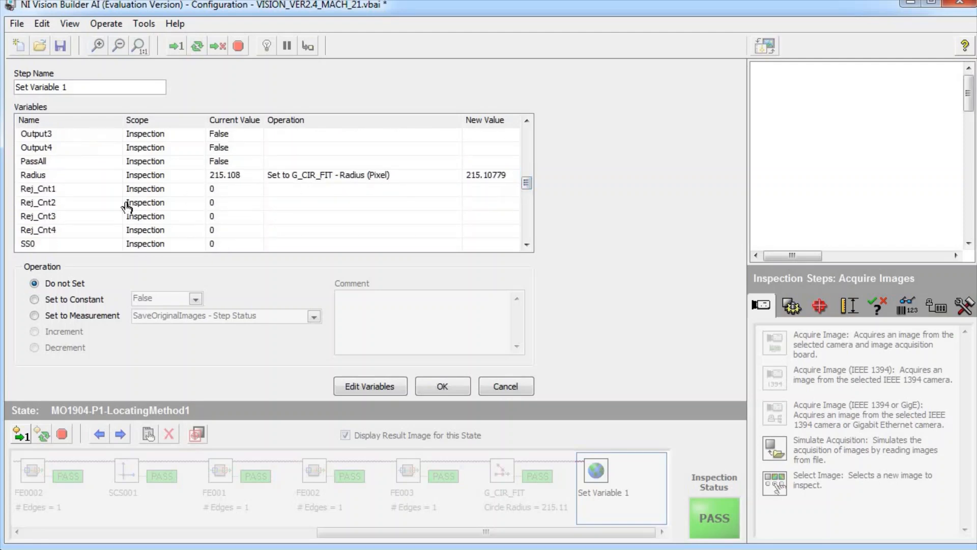
click(523, 388)
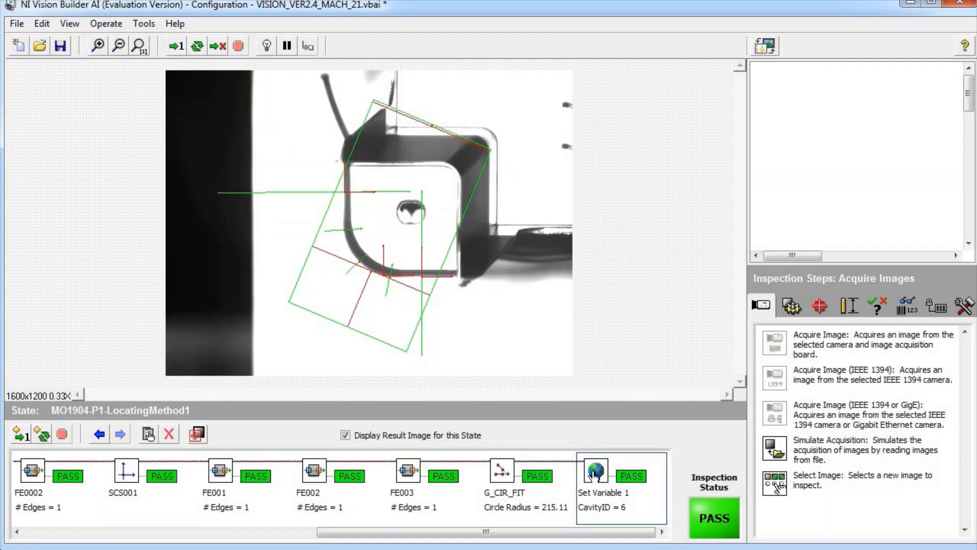
Step: Open the MO1904-P1 state from the state diagram and find its FE08 and G8 steps
click(765, 46)
drag(739, 108, 728, 254)
drag(448, 395, 355, 397)
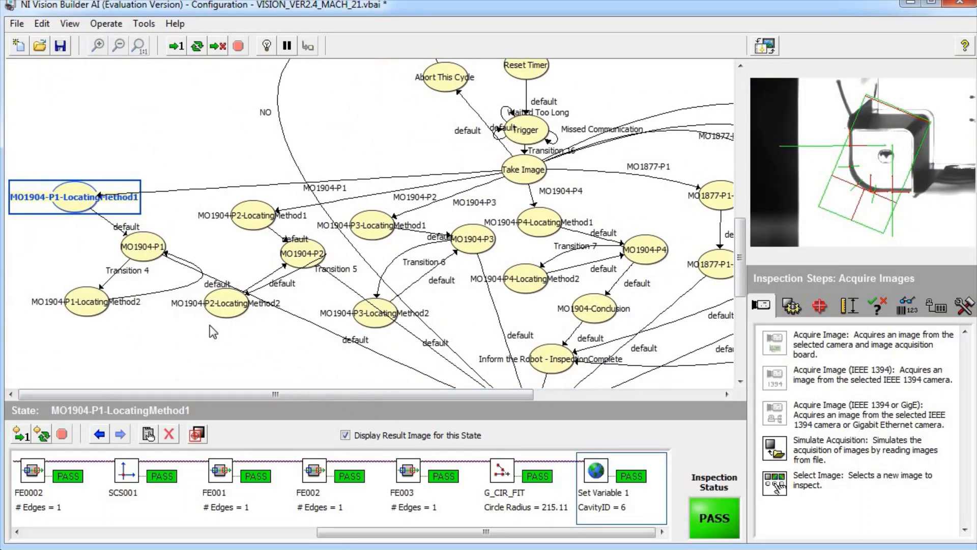
click(146, 253)
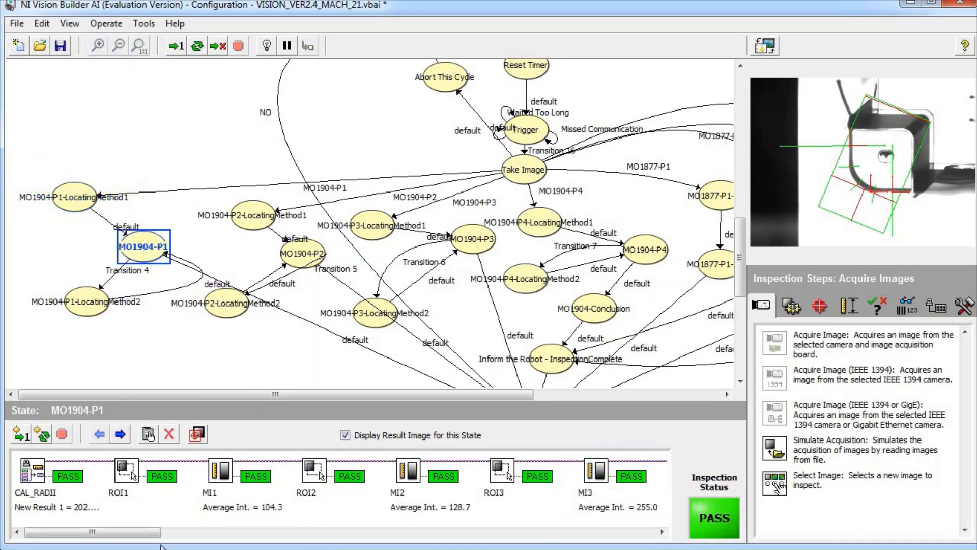
click(188, 533)
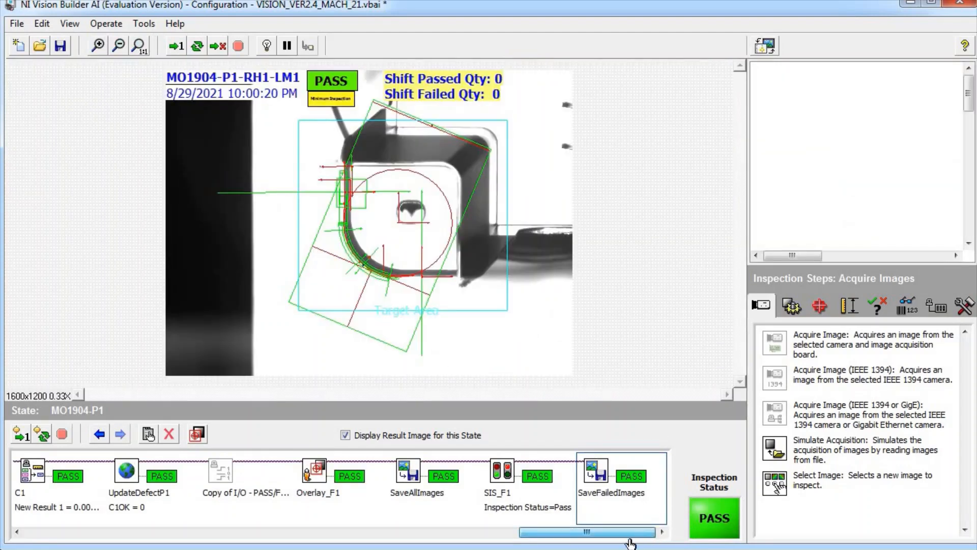
drag(633, 532, 476, 545)
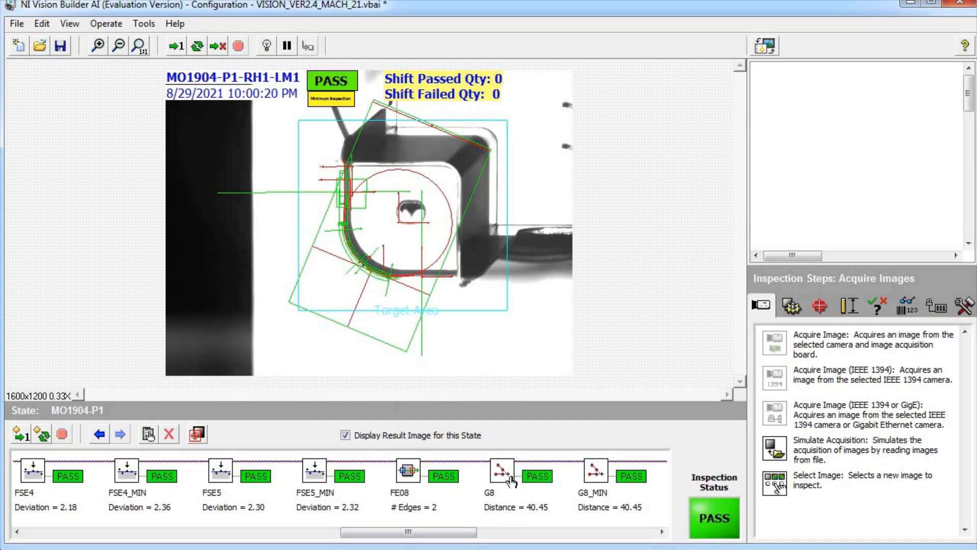
Step: Inspect the two FE08 edge points on the part's curved corner that the G8 Distance feature uses
double_click(511, 480)
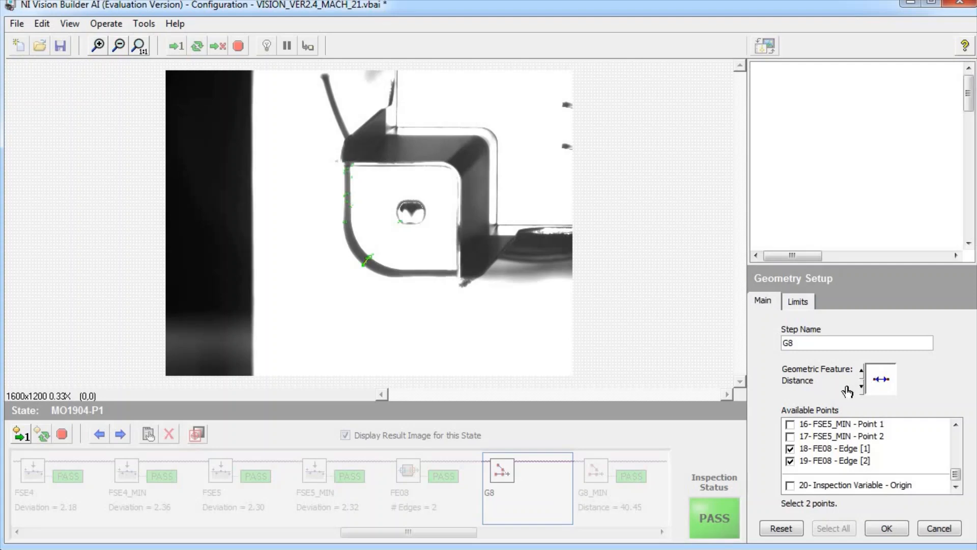
click(97, 45)
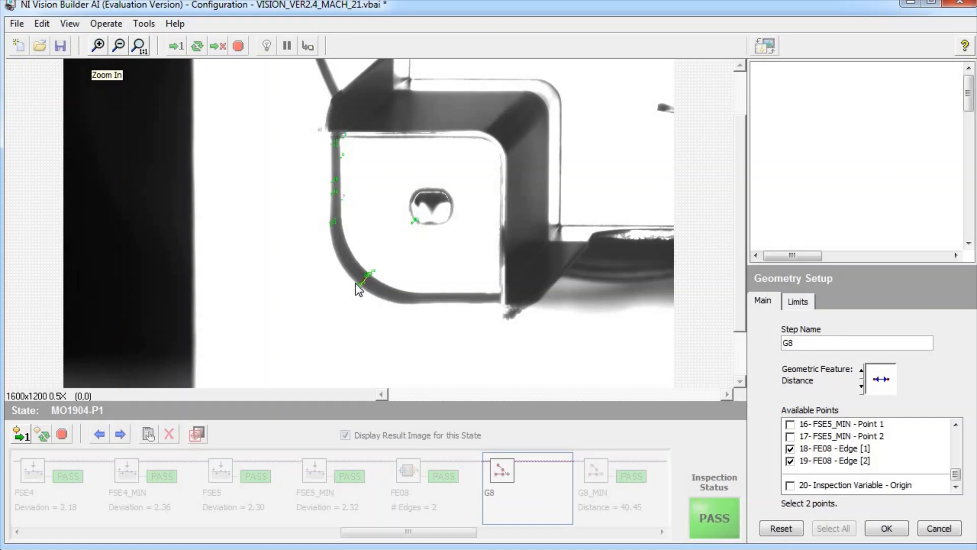
click(939, 528)
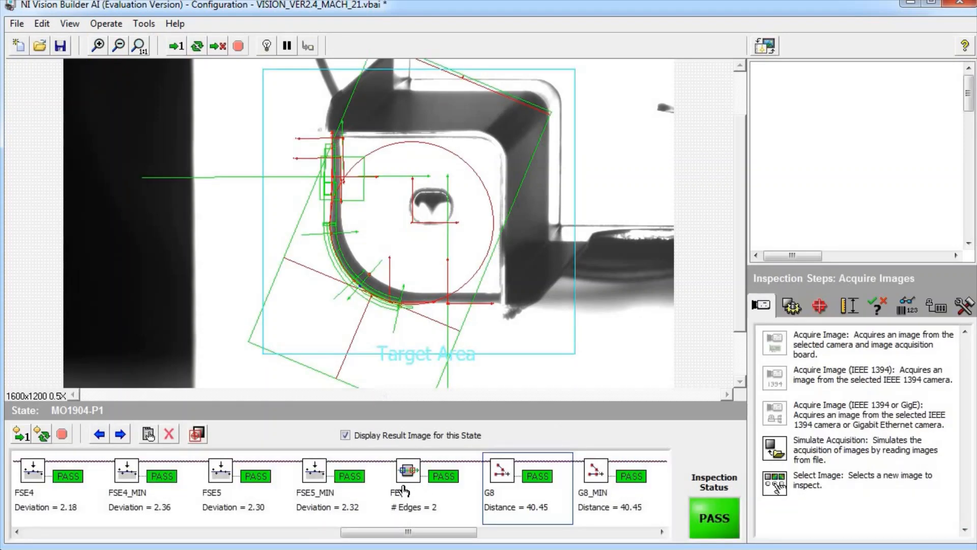
Step: Review the FE08 edge-search line, its detection settings and the Edge Polarity options, keeping All Edges
double_click(405, 491)
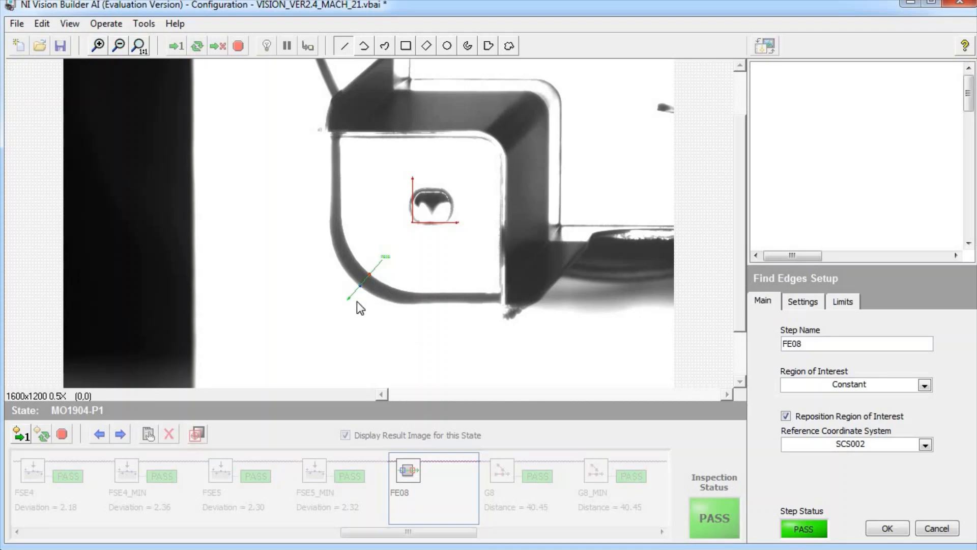
click(796, 301)
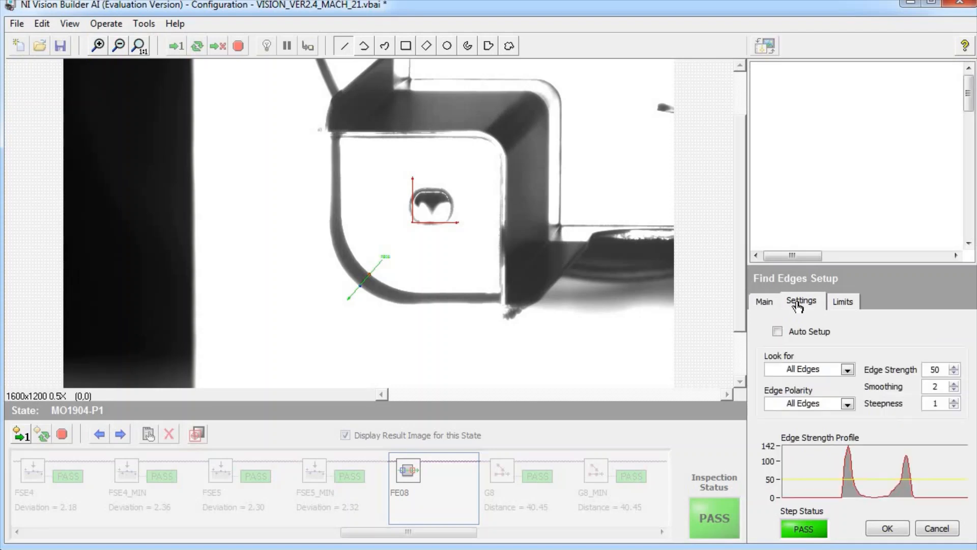
click(848, 404)
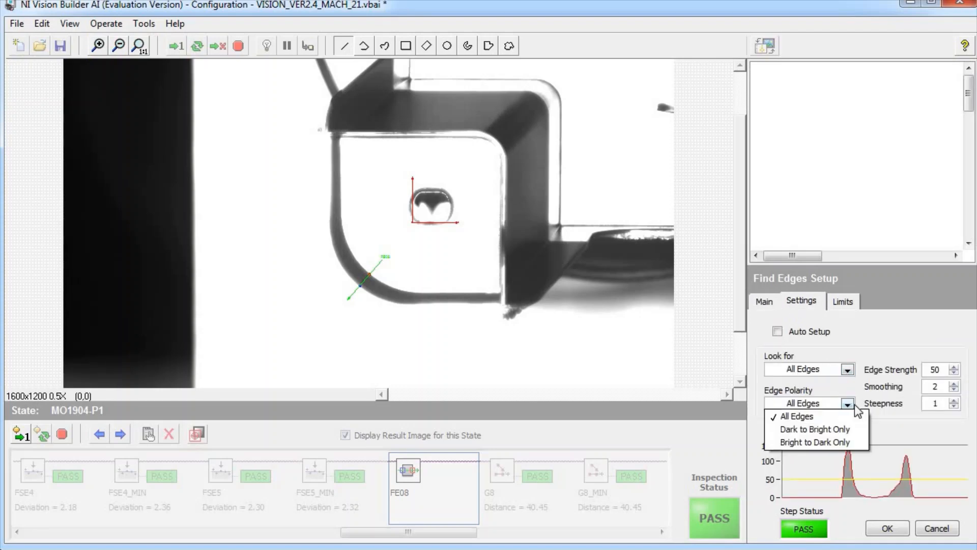
click(836, 417)
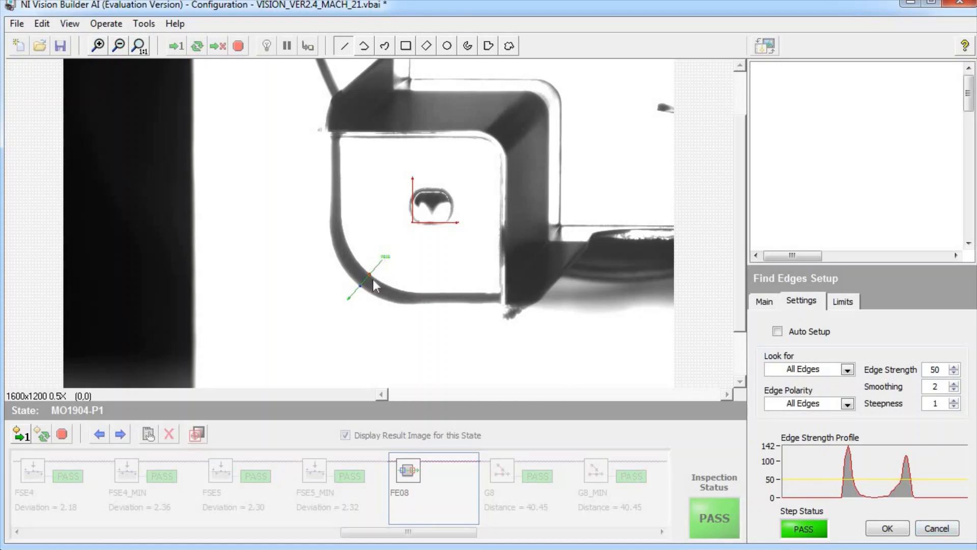
click(941, 533)
Step: Check the minimum and maximum distance limits of the G8 geometry step
click(501, 471)
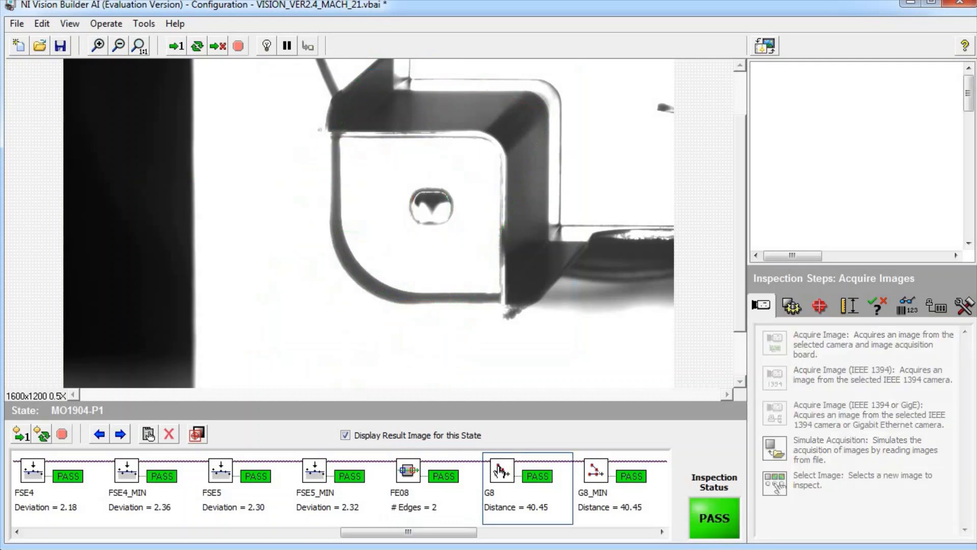
double_click(501, 471)
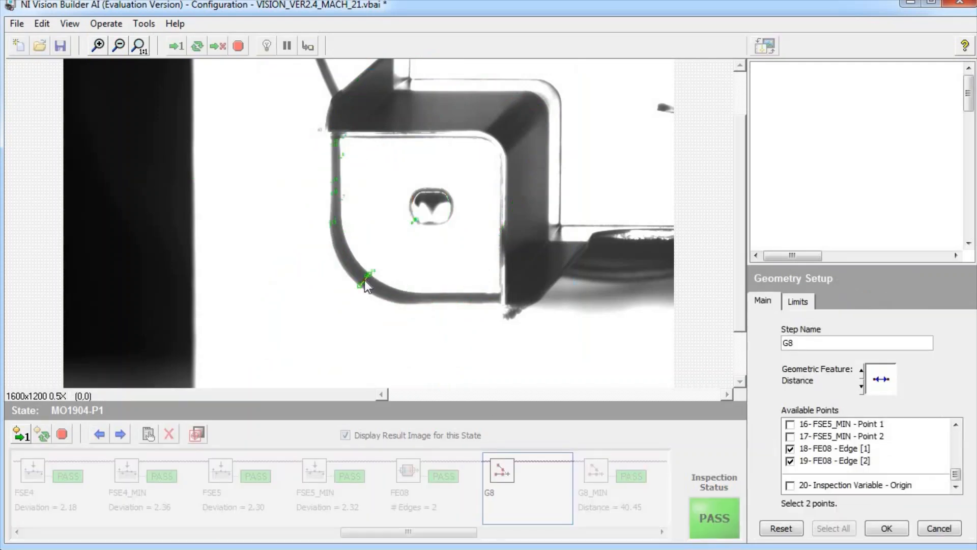
click(798, 301)
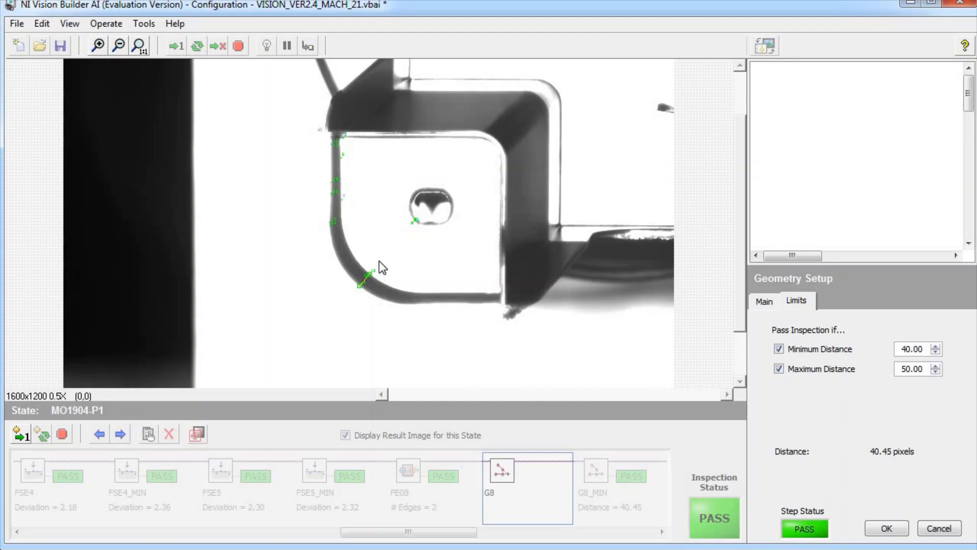
click(935, 531)
Step: Examine how the FE08 search line crosses the curved wall to supply the edges for G8
double_click(408, 471)
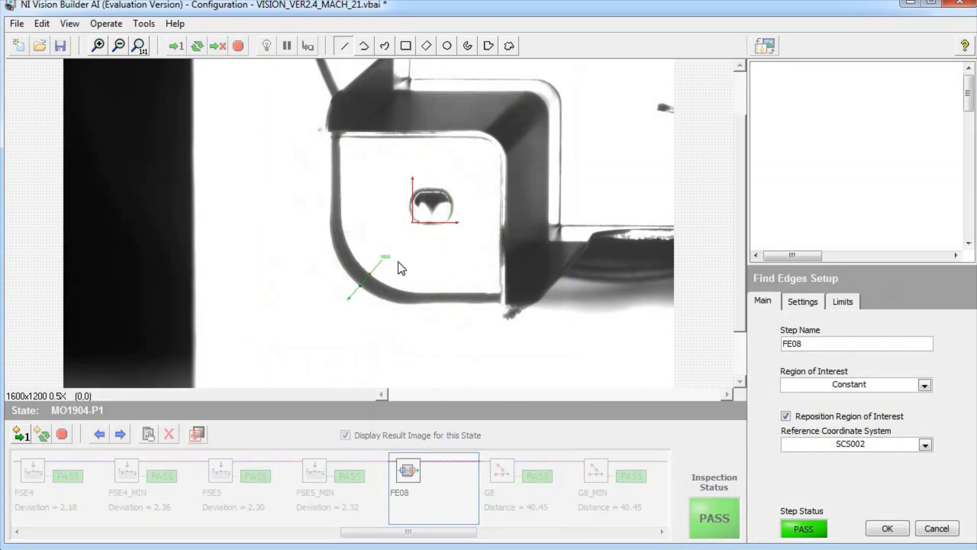
click(382, 262)
click(358, 289)
click(377, 275)
click(938, 530)
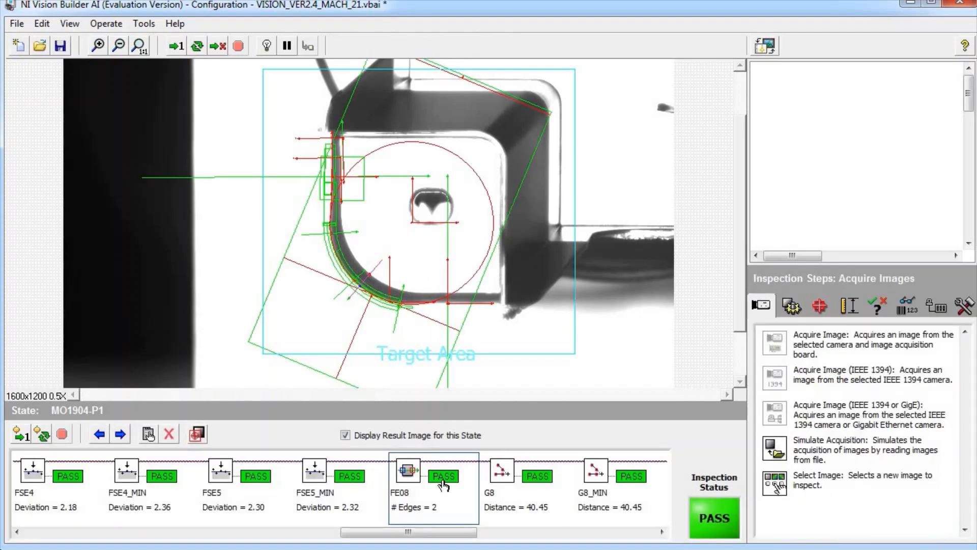
click(501, 475)
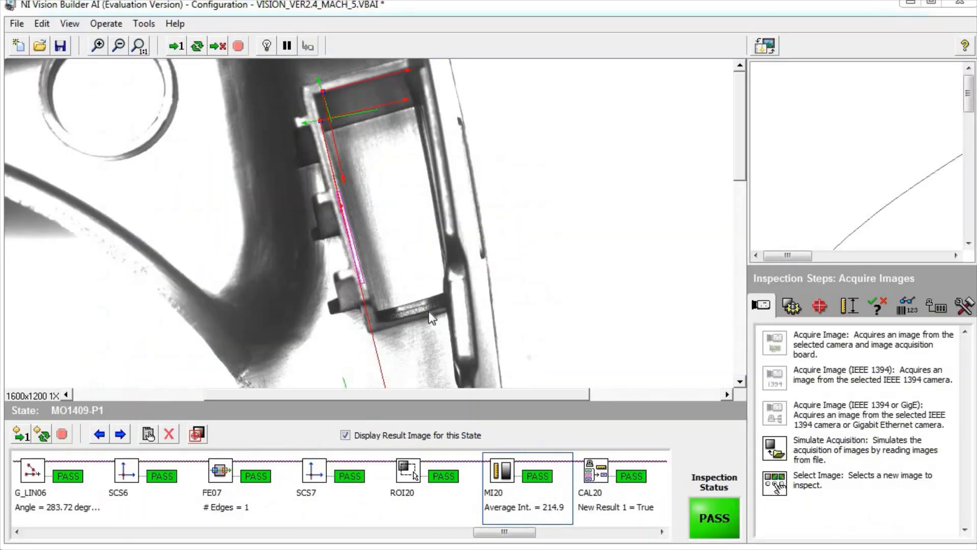
Step: Examine the MI20 intensity region along the inner wall of the part's rectangular pocket
click(120, 49)
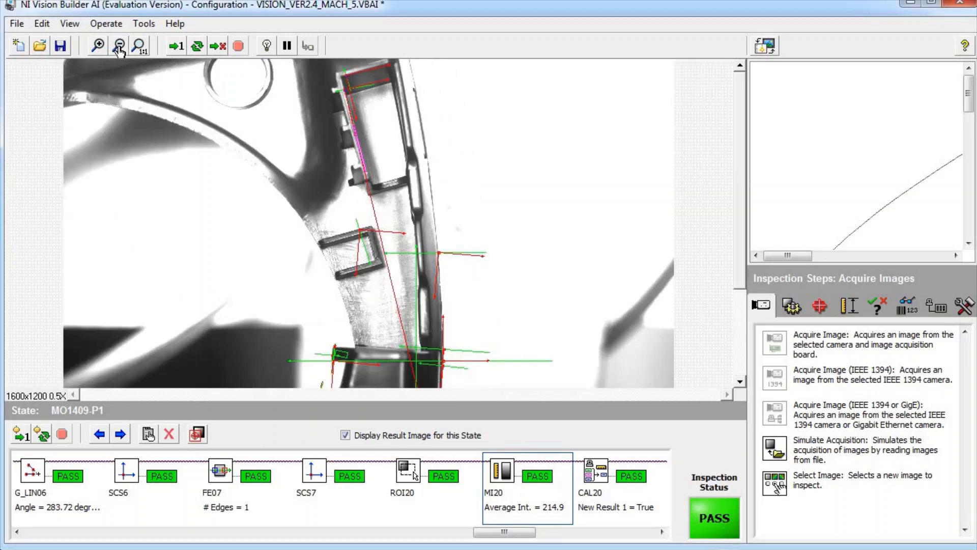
click(122, 49)
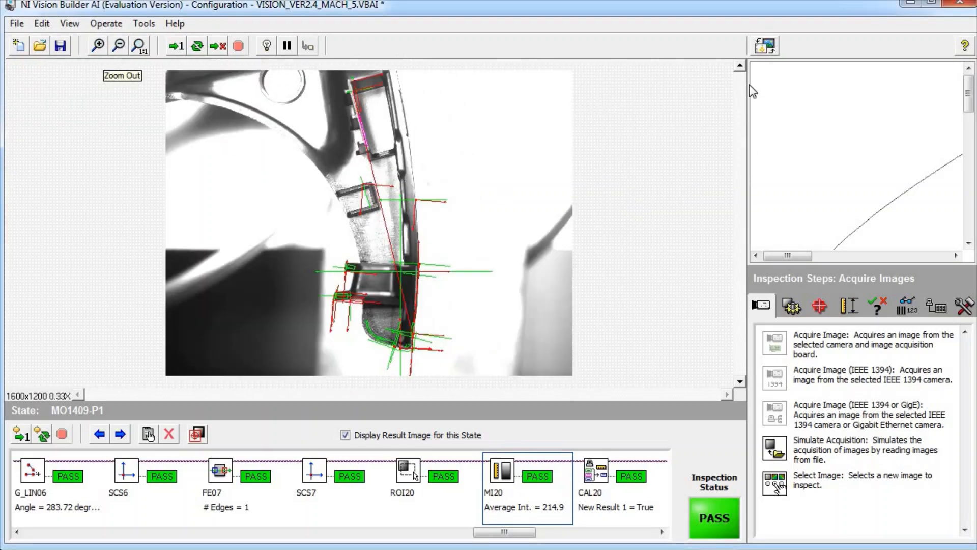
click(765, 46)
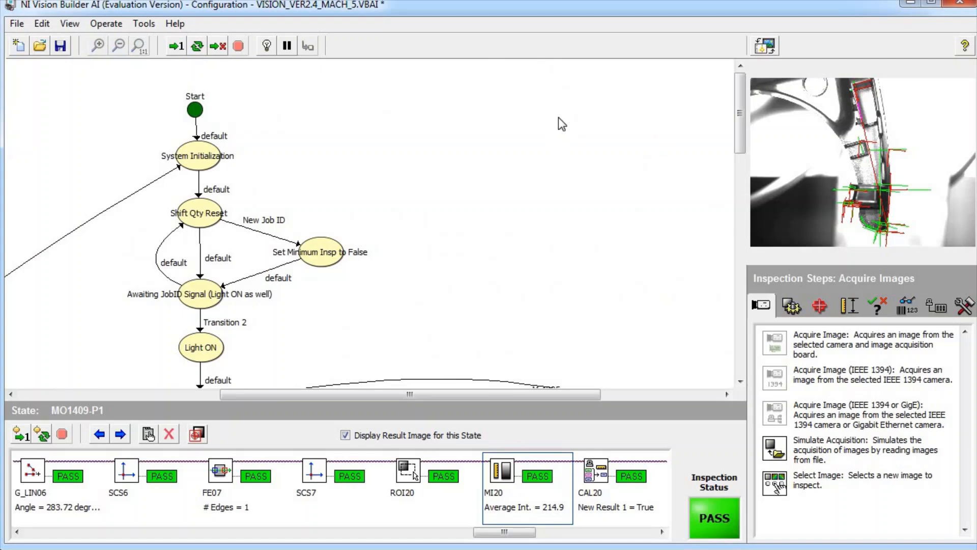
click(765, 46)
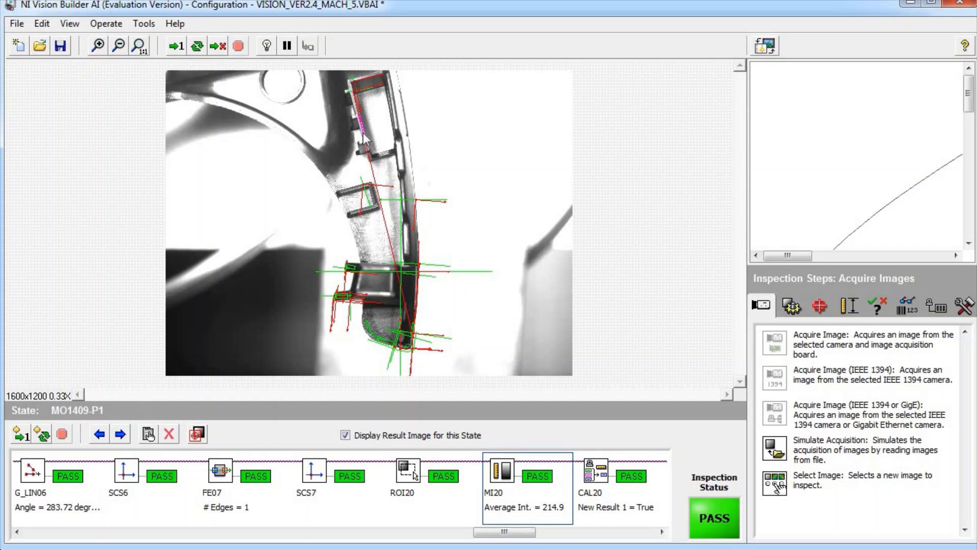
click(99, 47)
click(99, 47)
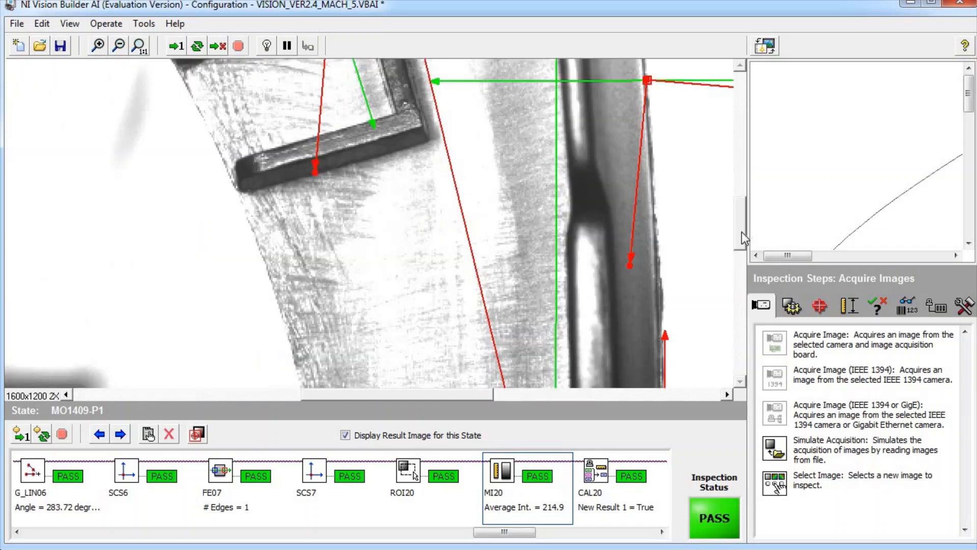
drag(741, 231, 746, 133)
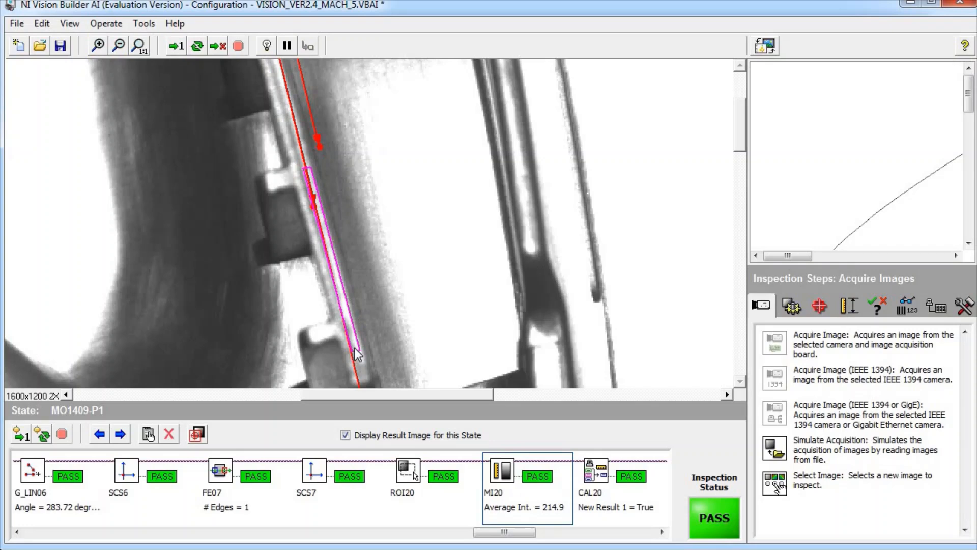
Step: Enable the Standard Deviation limit in the MI20 Measure Intensity step and set its maximum to 35
double_click(505, 479)
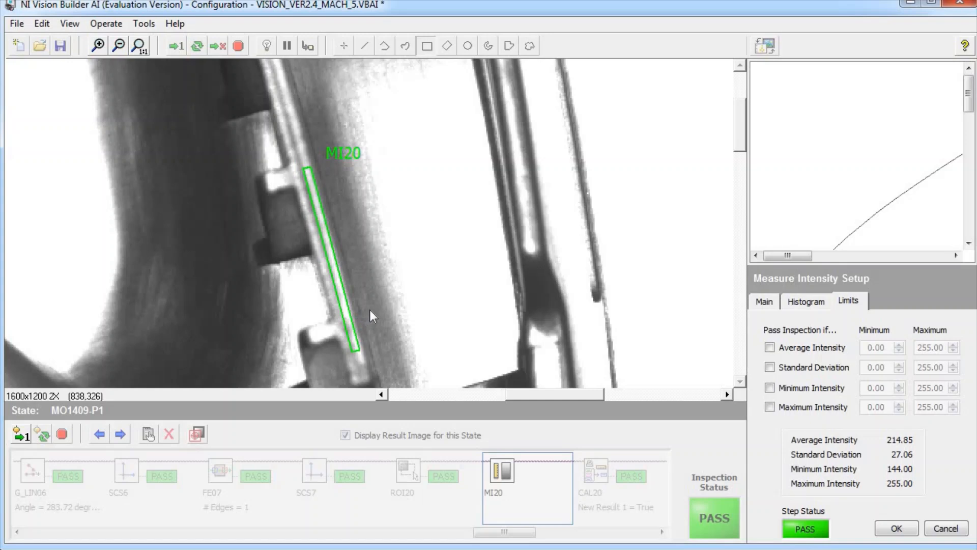
click(768, 368)
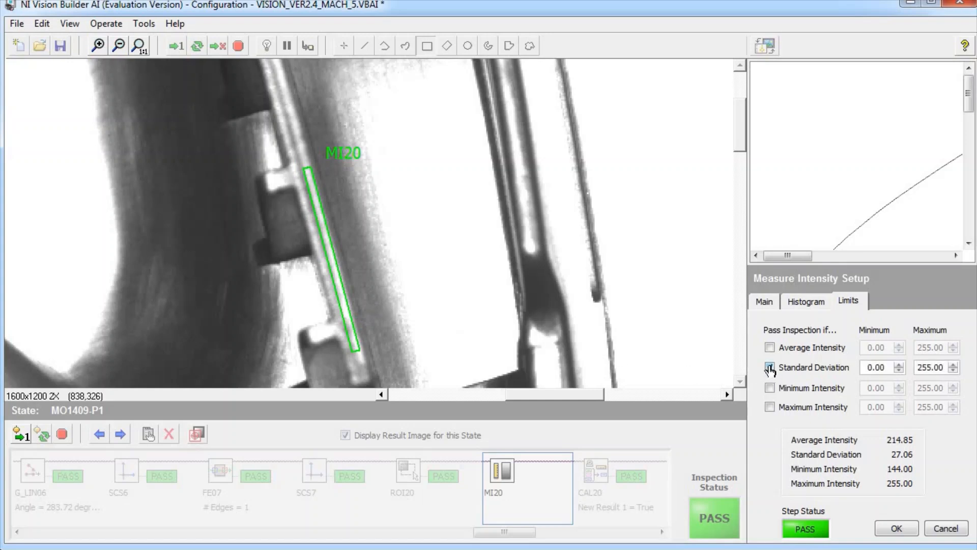
double_click(922, 362)
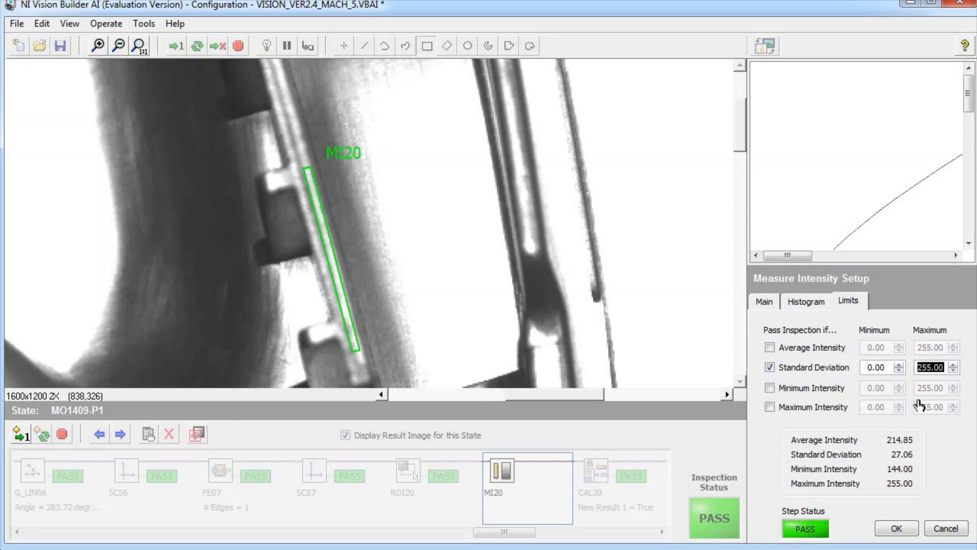
text(35)
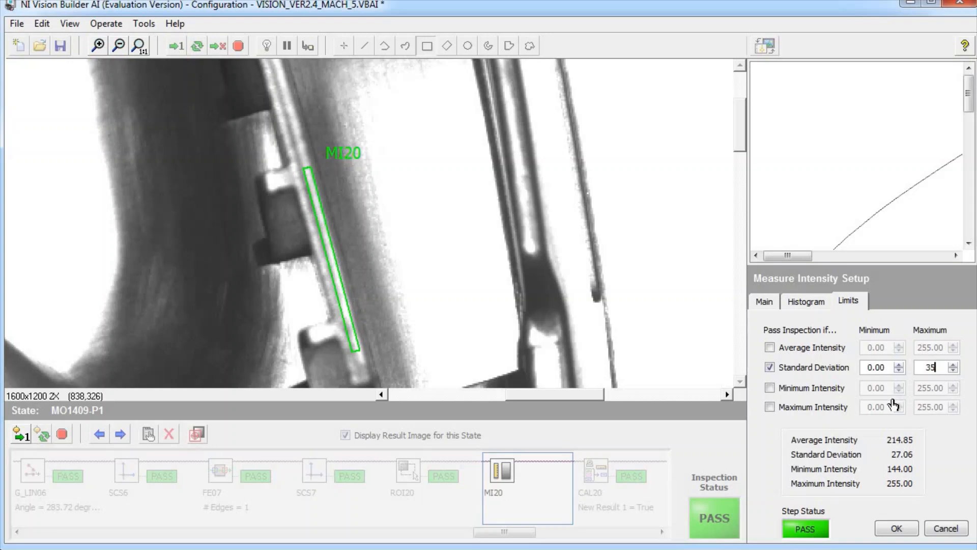
click(908, 330)
Step: Review MI20's intensity histogram, then disable its Standard Deviation limit and discard the changes to the step
click(799, 301)
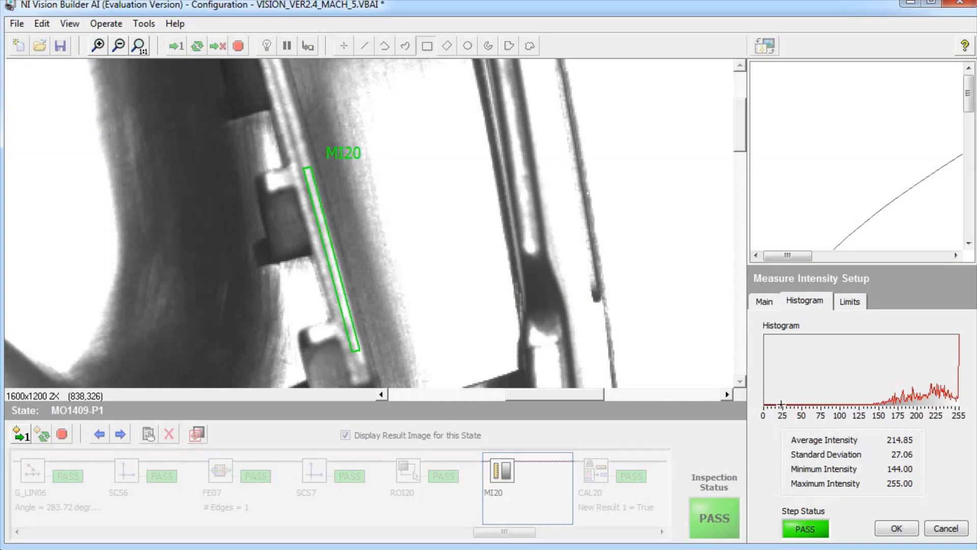
click(850, 303)
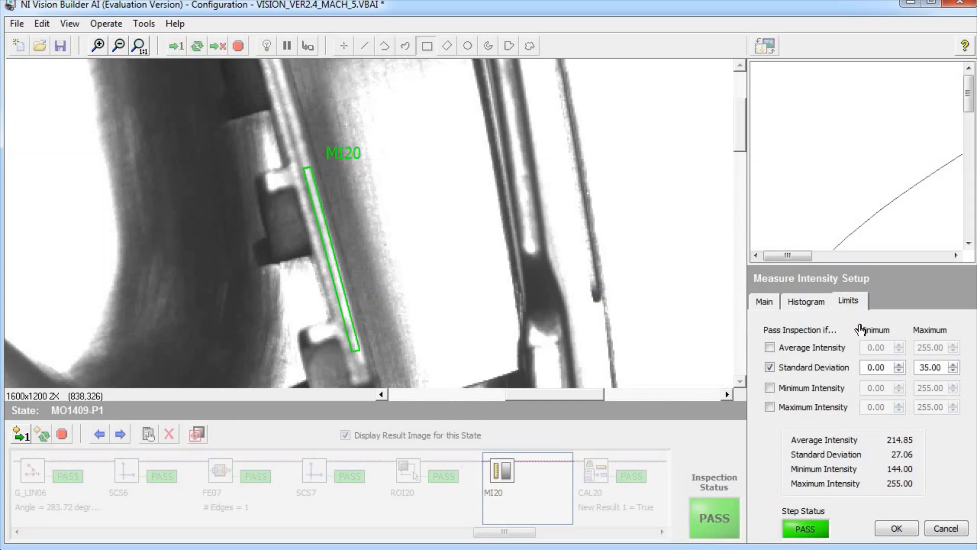
click(771, 367)
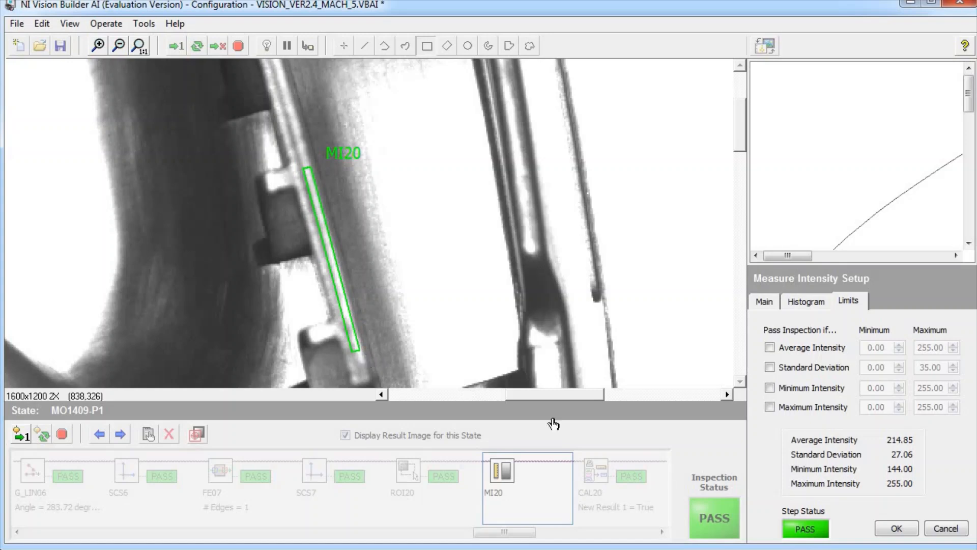
click(946, 530)
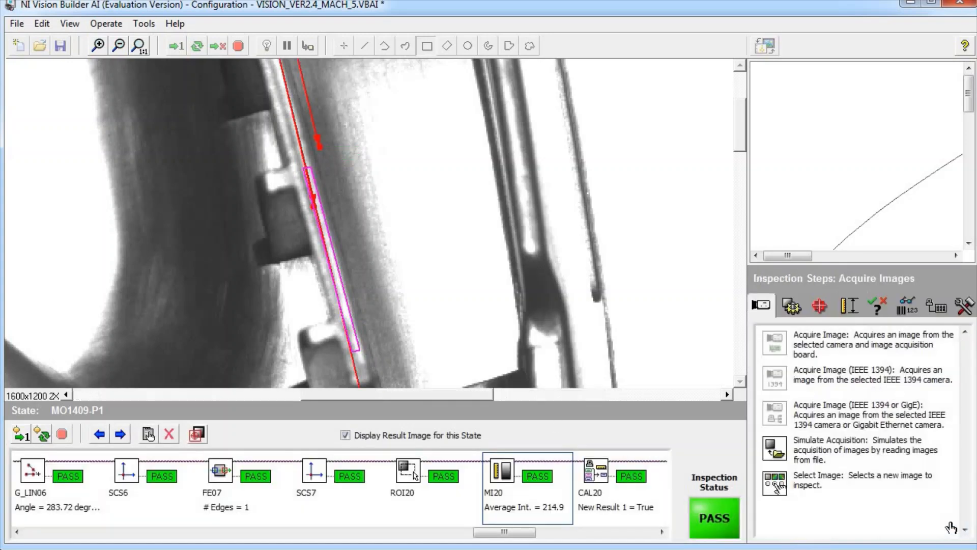
Step: Review how the CAL20 calculator subtracts MI20's minimum from its maximum intensity and compares the difference with 180 and 200
double_click(597, 476)
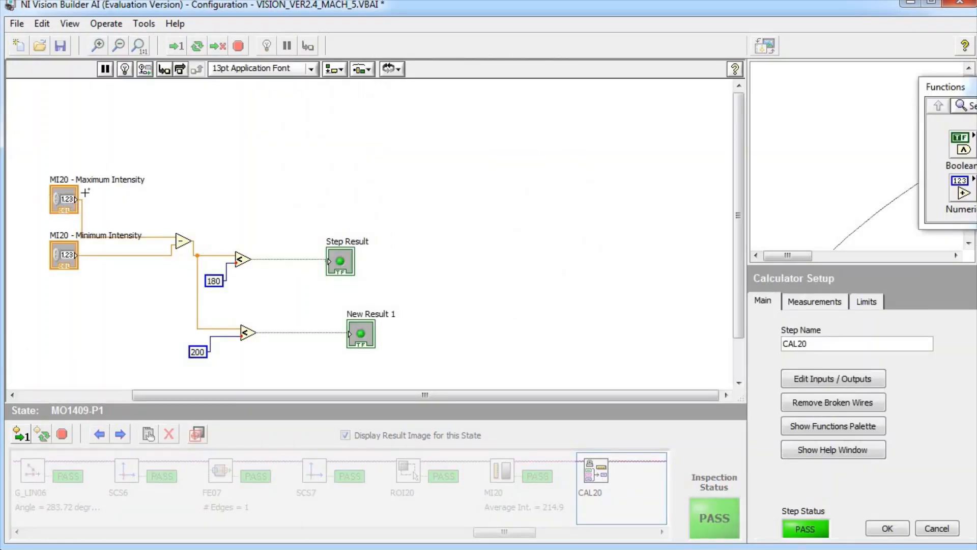
click(86, 236)
click(170, 242)
click(386, 327)
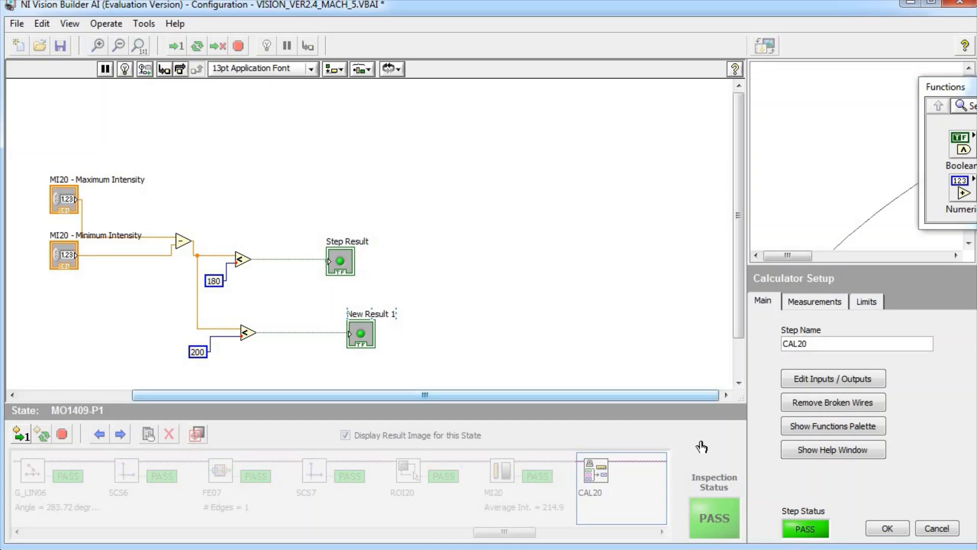
click(888, 529)
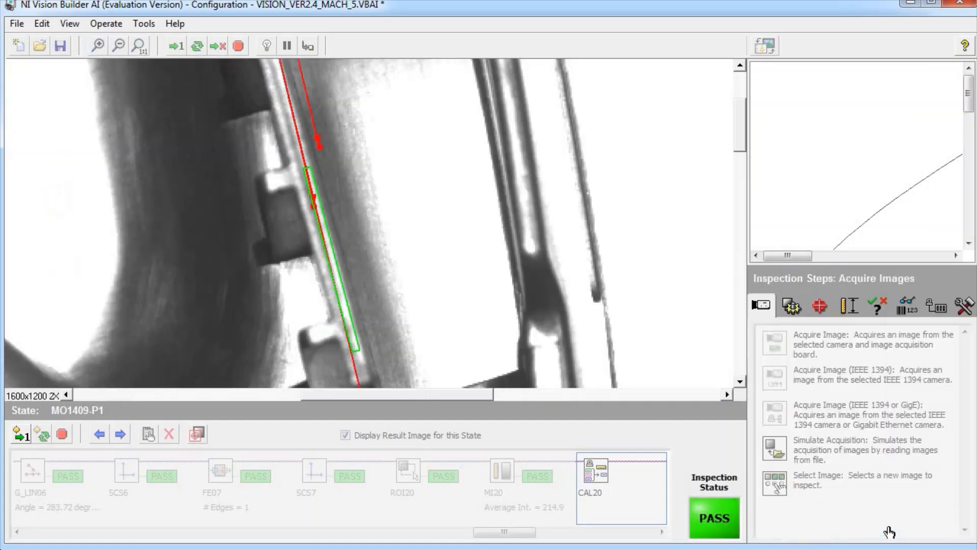
Step: Inspect the MI7, MI7C and MI8 intensity regions around the upper rib in the MO1416-P1-CAM2 state
drag(494, 537, 531, 534)
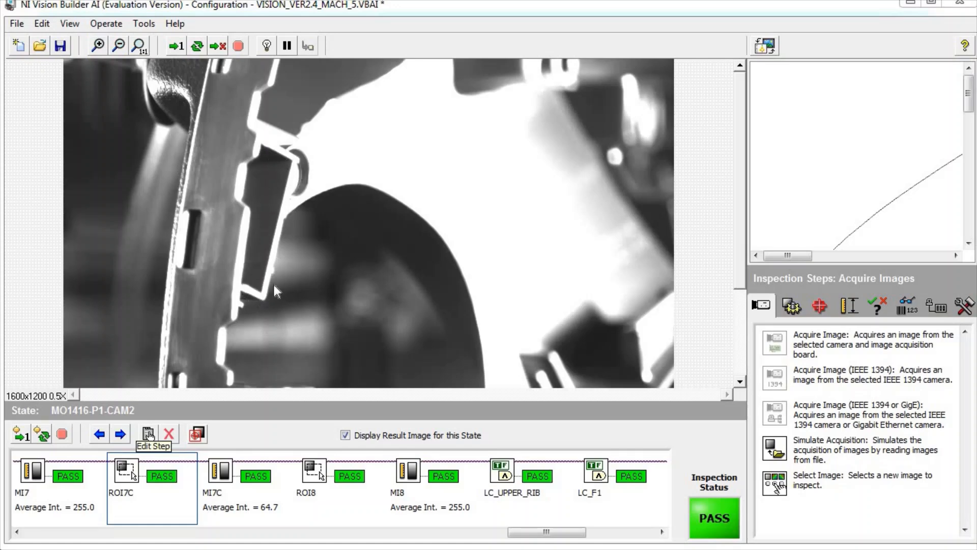
click(33, 479)
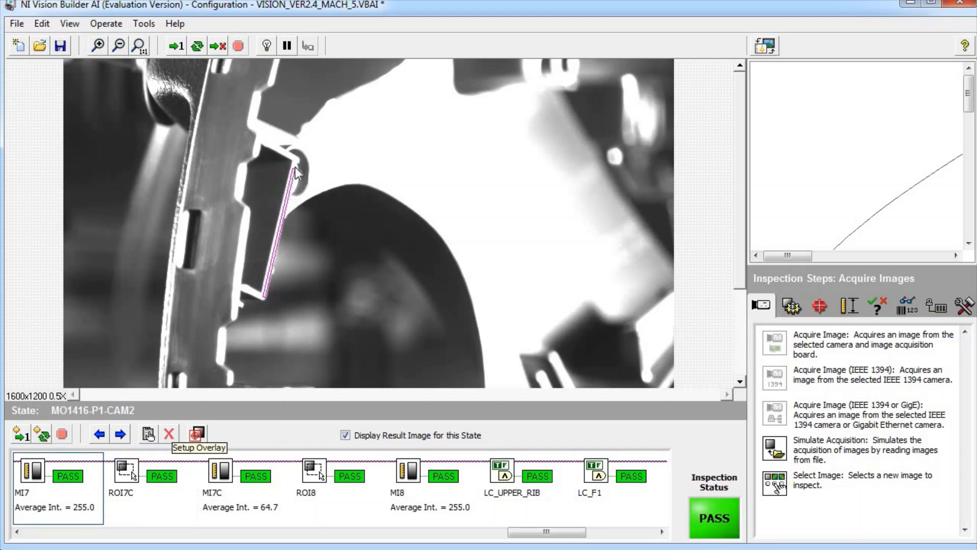
click(237, 481)
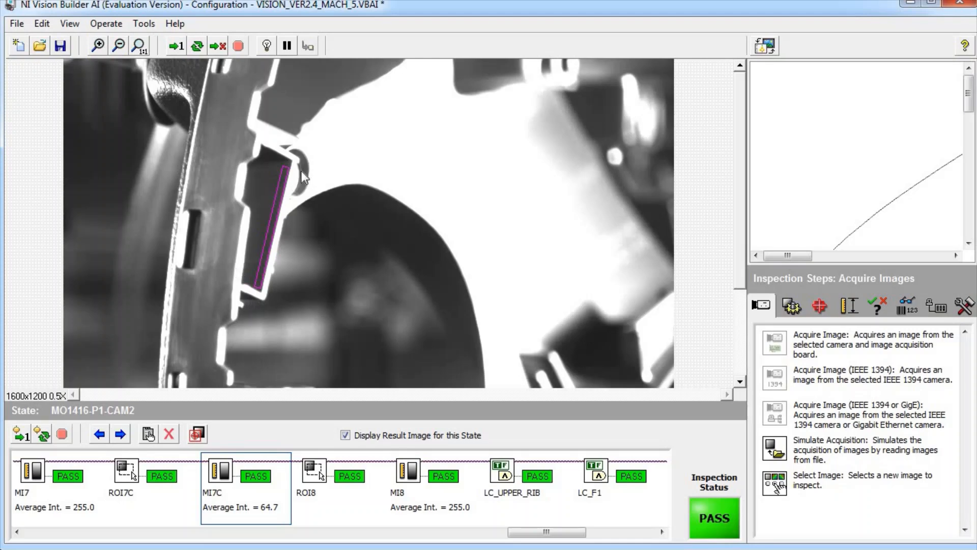
click(420, 484)
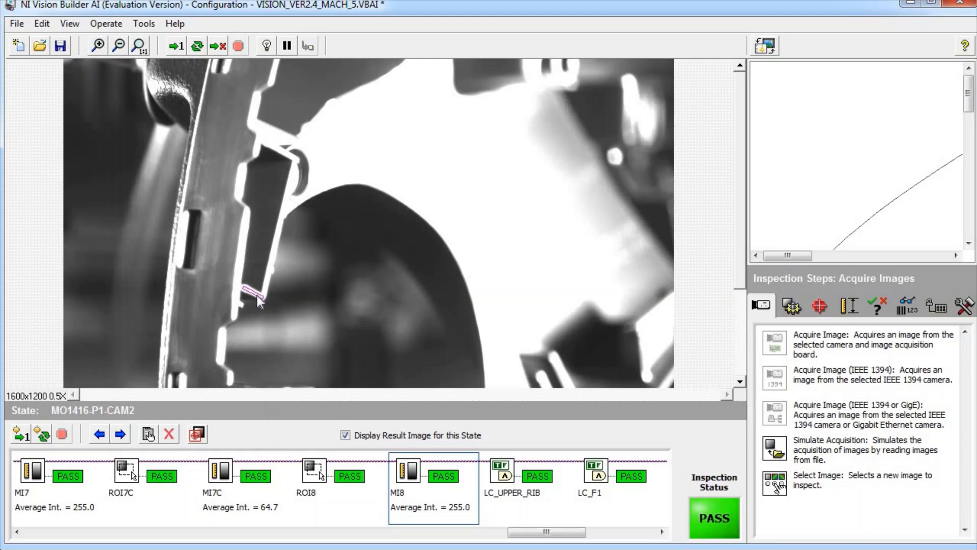
click(345, 434)
click(238, 478)
click(77, 479)
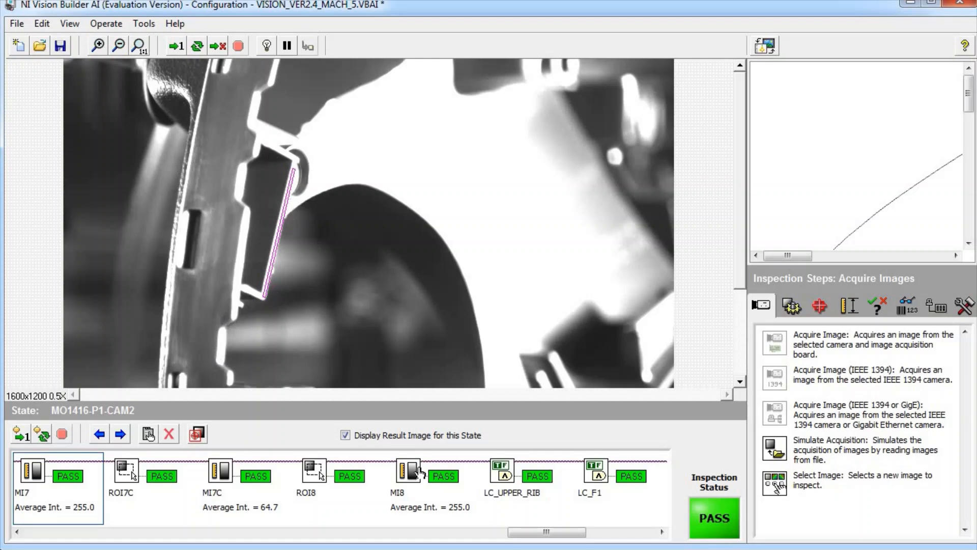
Step: Review how LC_UPPER_RIB combines the MI7, MI7C and MI8 step statuses, switching the MI7 row's AND/OR operator and back to AND
double_click(510, 486)
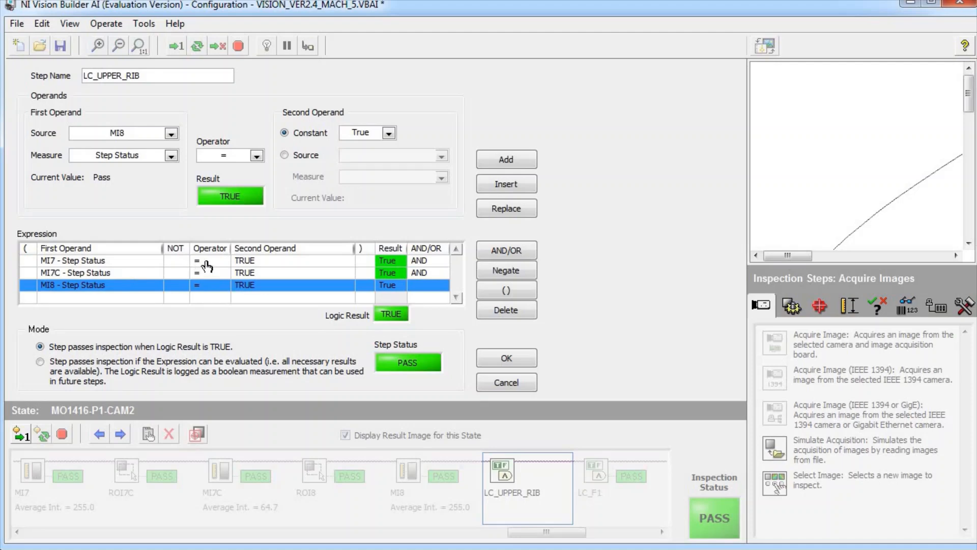
click(425, 263)
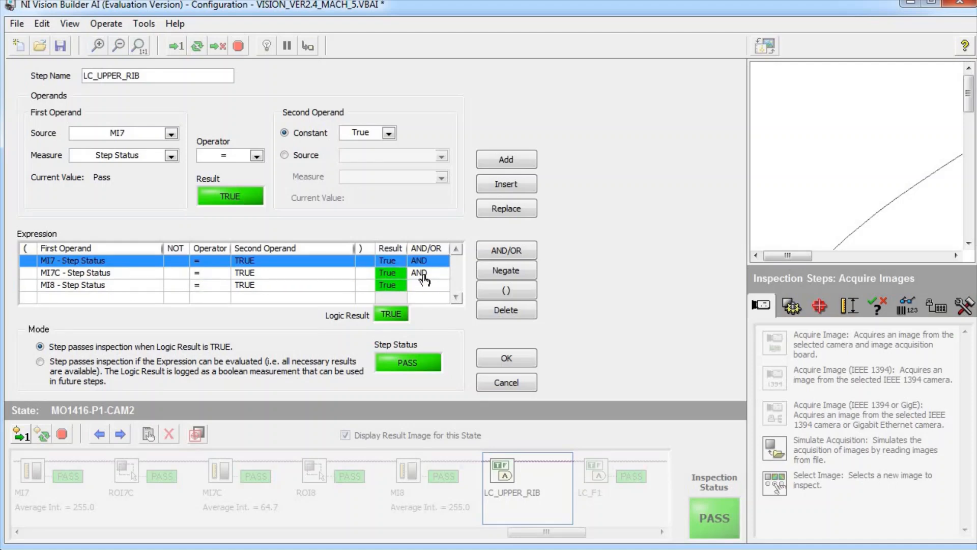
click(422, 274)
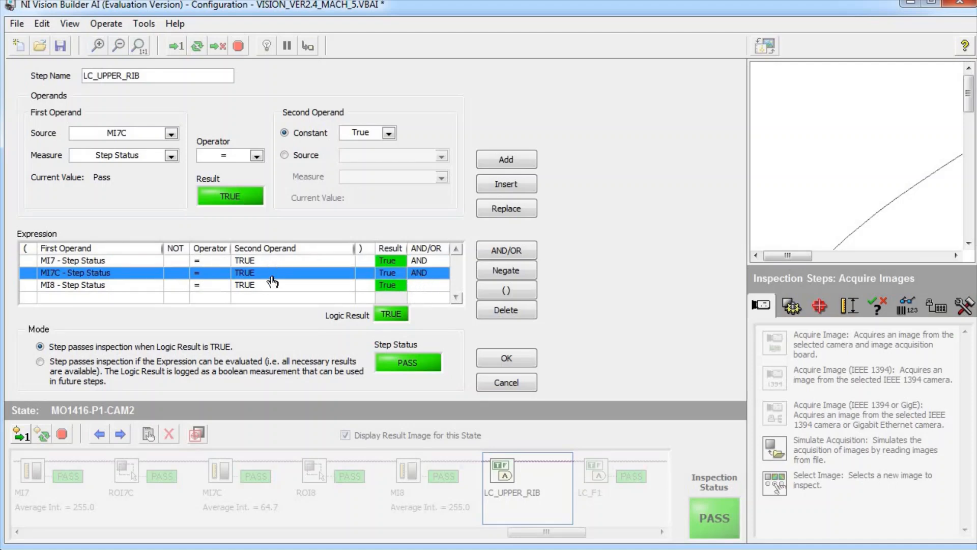
click(418, 264)
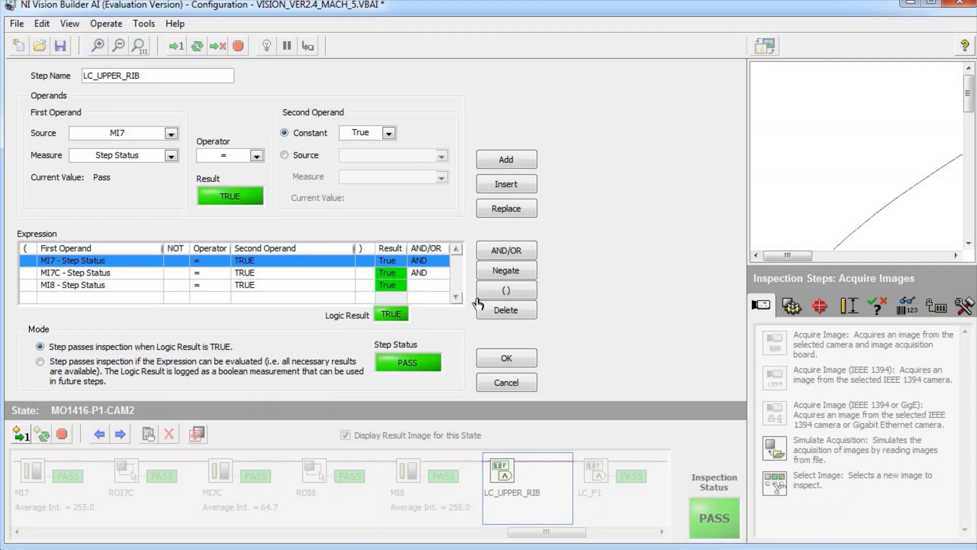
click(511, 252)
click(502, 255)
click(511, 359)
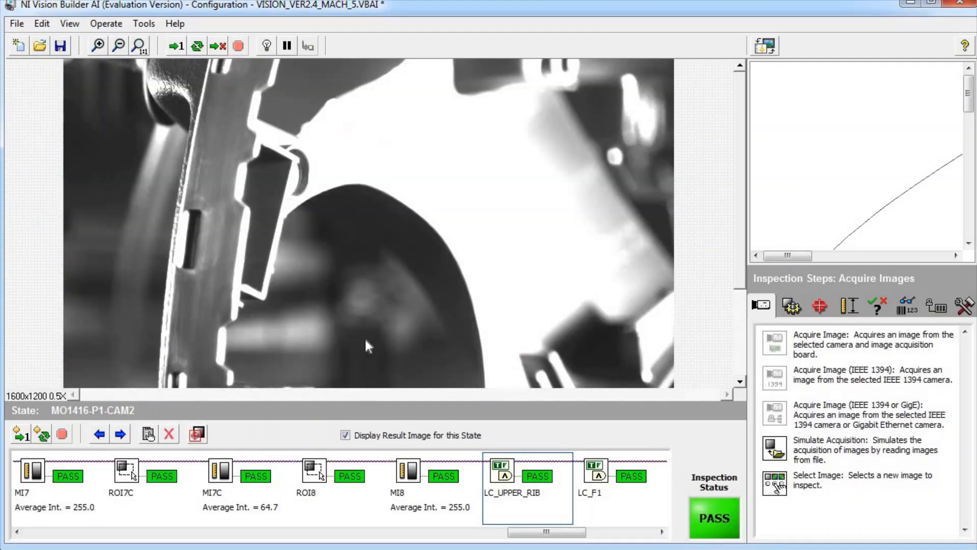